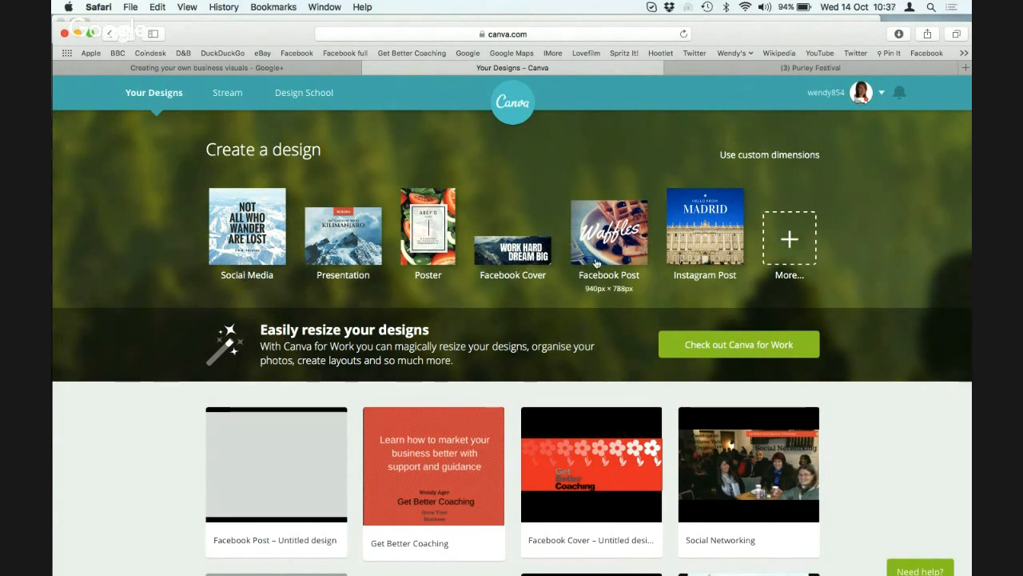
Examine the full range of design formats, from social media posts and documents to events and ads
click(789, 239)
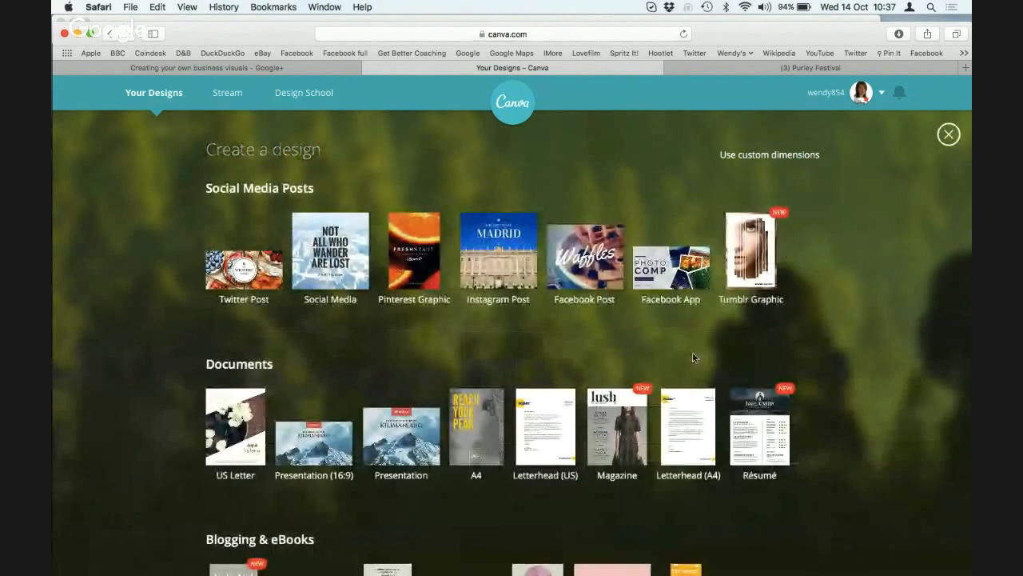
scroll(693, 357, down, 3)
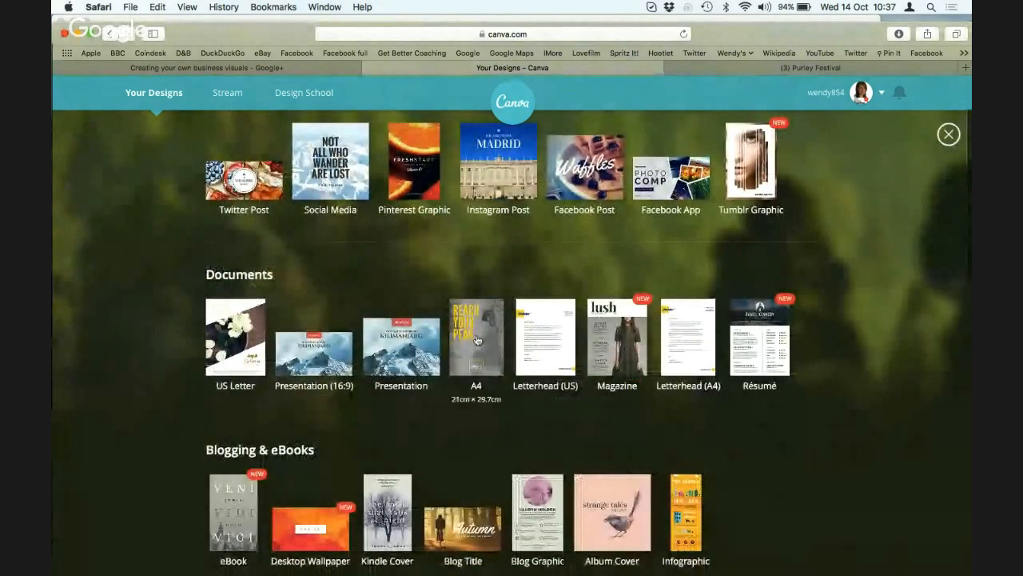
scroll(477, 340, down, 10)
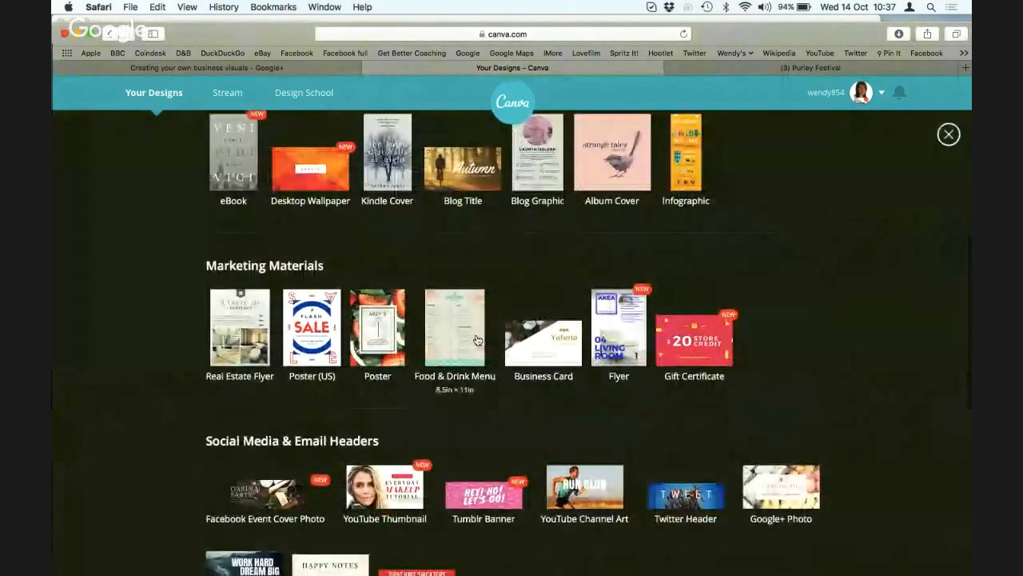
scroll(477, 340, down, 7)
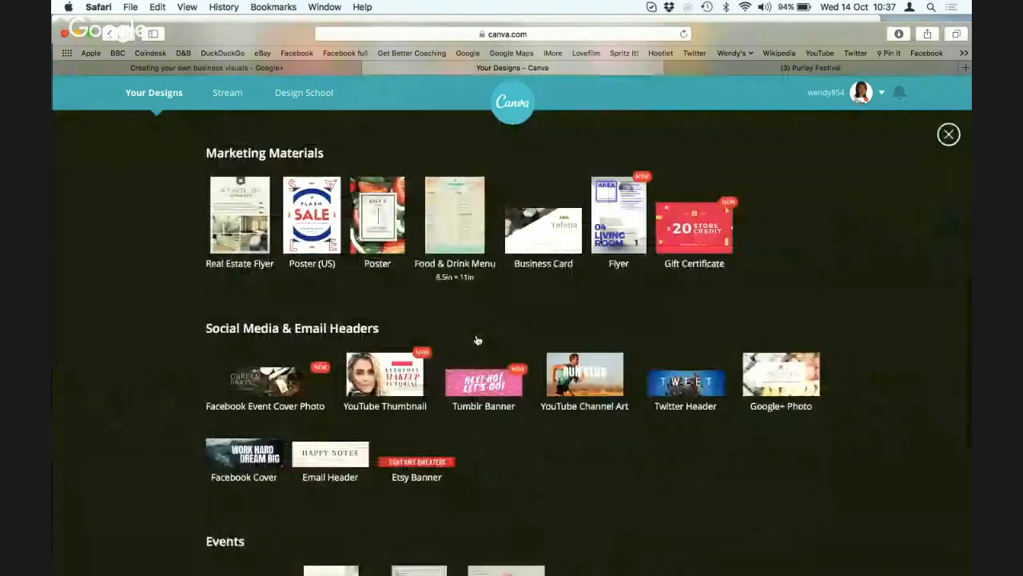
scroll(543, 405, down, 2)
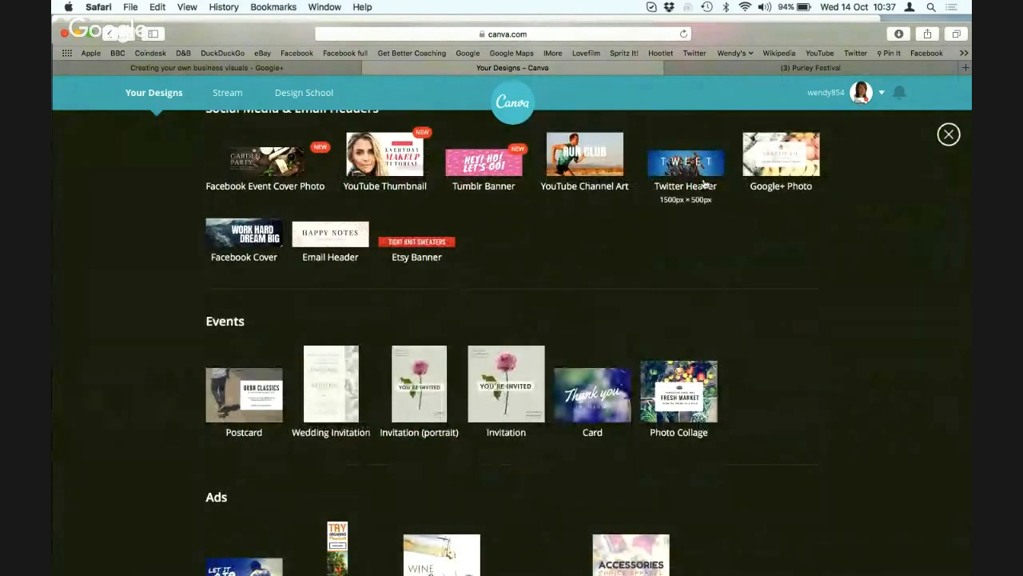
scroll(658, 277, down, 4)
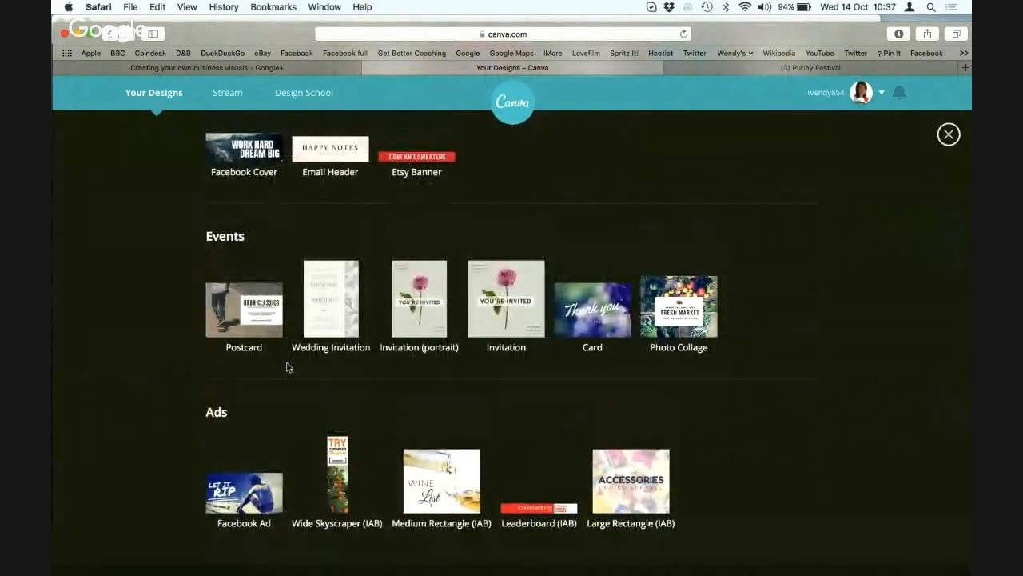
scroll(289, 367, down, 2)
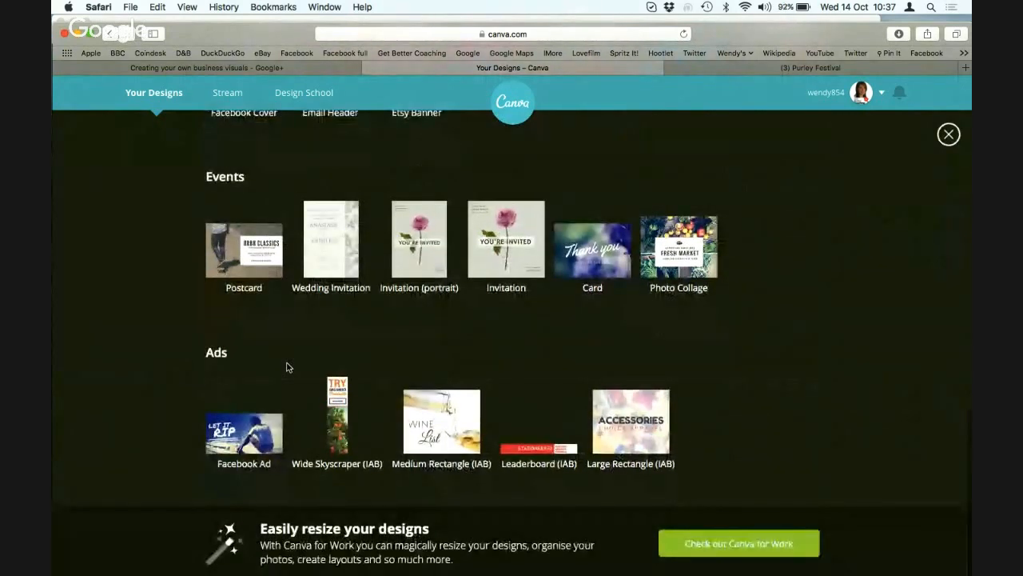
scroll(289, 367, up, 10)
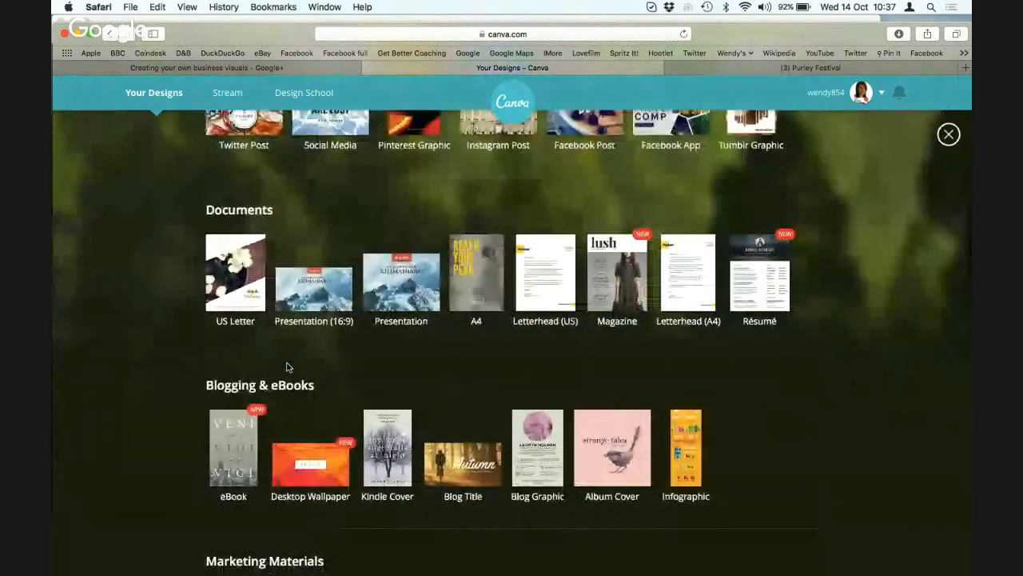
scroll(289, 367, up, 3)
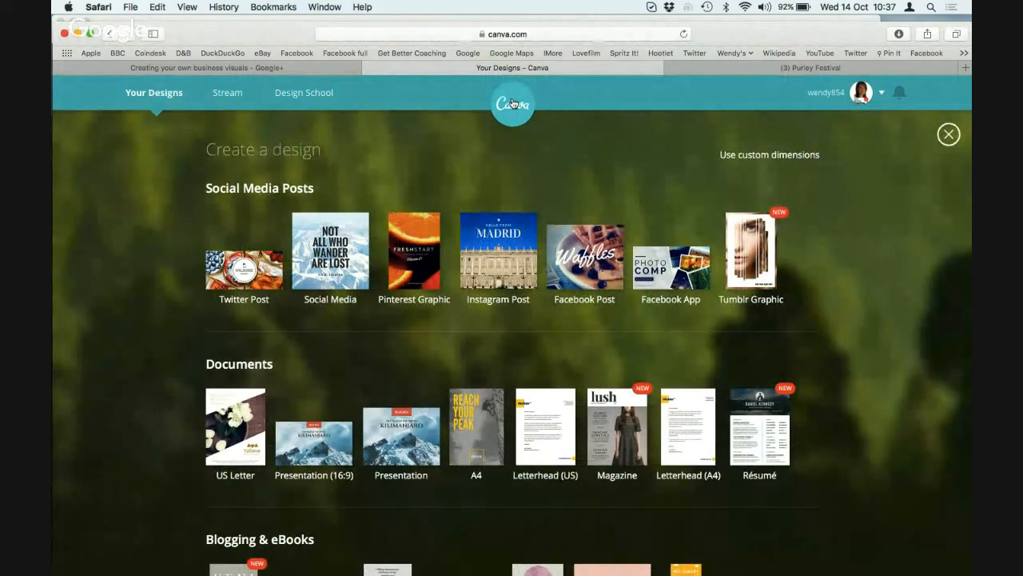
Create a new Facebook Post design and title it "Tweetup ad"
click(602, 258)
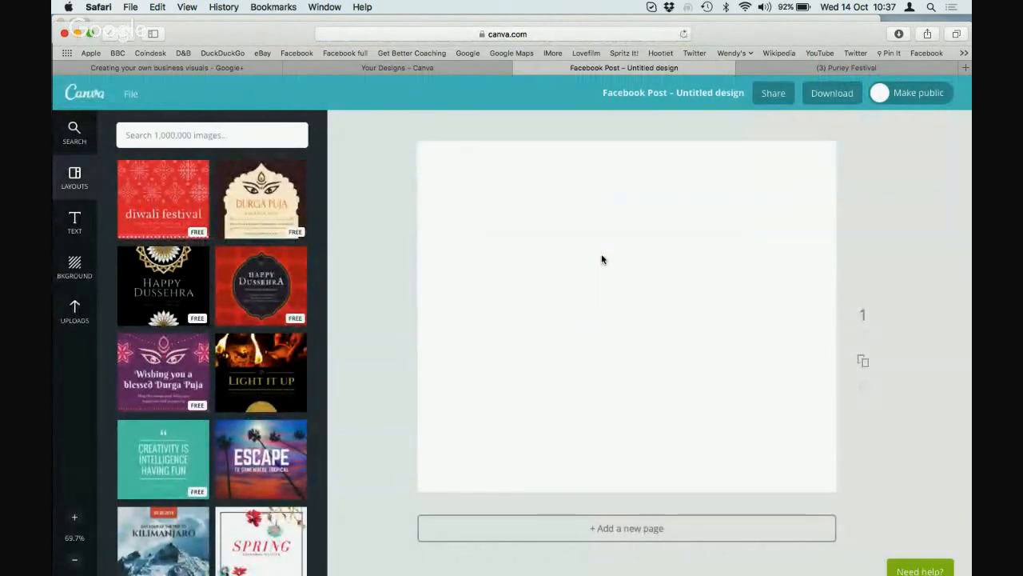
click(705, 94)
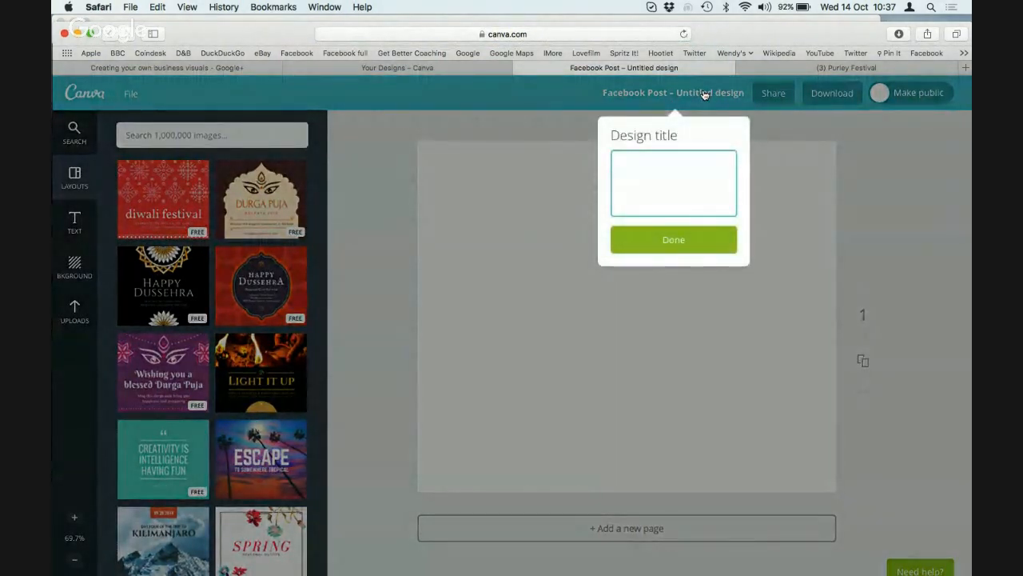
text(Tweetup ad)
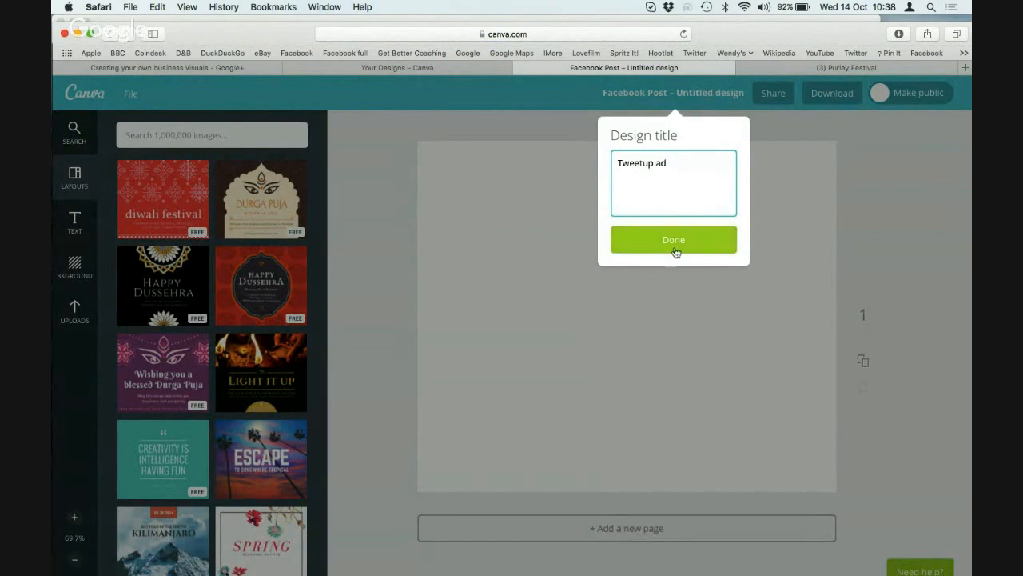
click(673, 245)
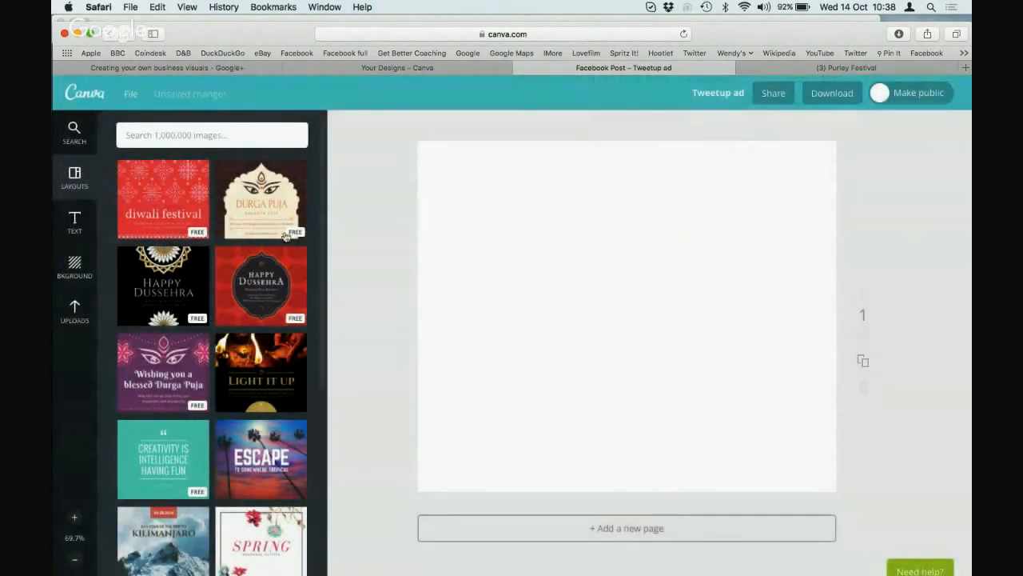
Find the free red SALE layout and apply it to the blank page
scroll(174, 351, down, 2)
scroll(174, 355, down, 10)
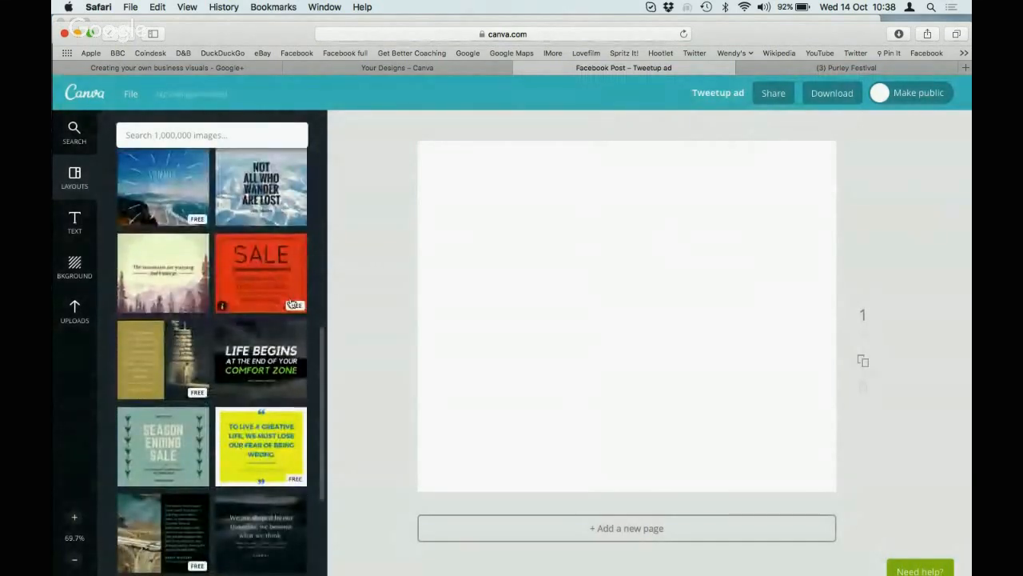
click(277, 285)
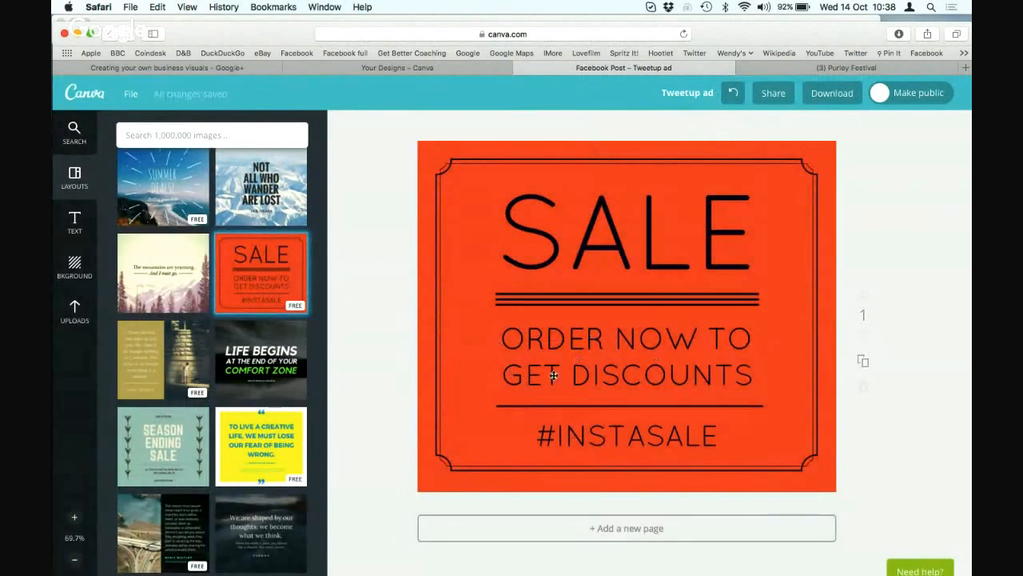
Change the layout's "GET DISCOUNTS" line to read "GET £50 OFF"
click(591, 381)
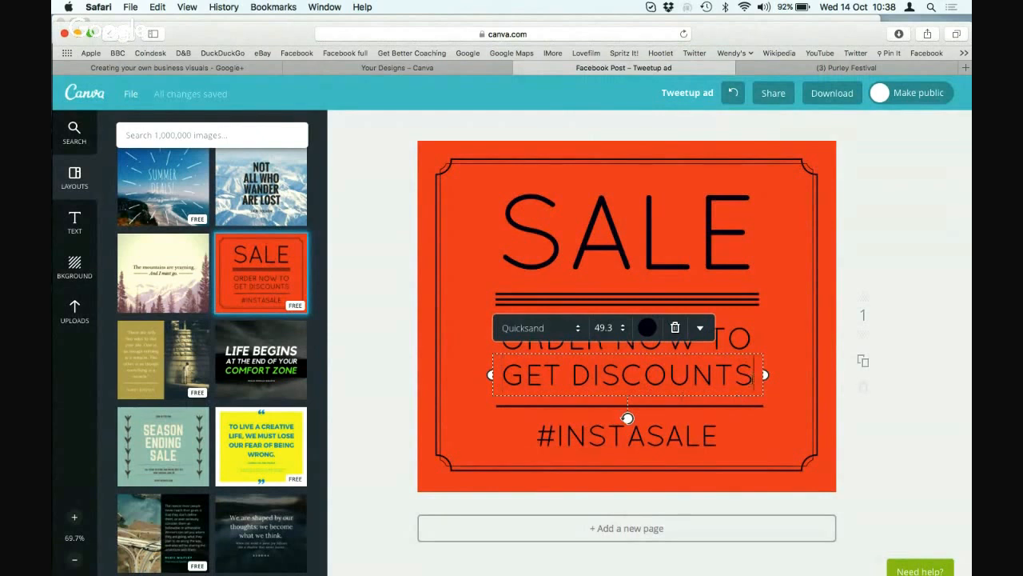
drag(753, 376, 568, 381)
key(BackSpace)
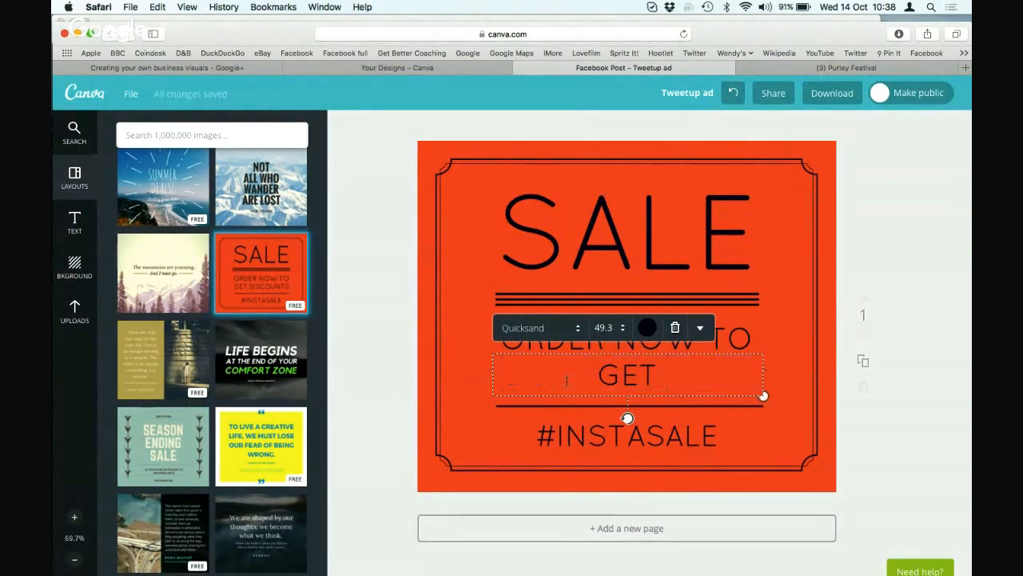
text($)
key(BackSpace)
text(£50)
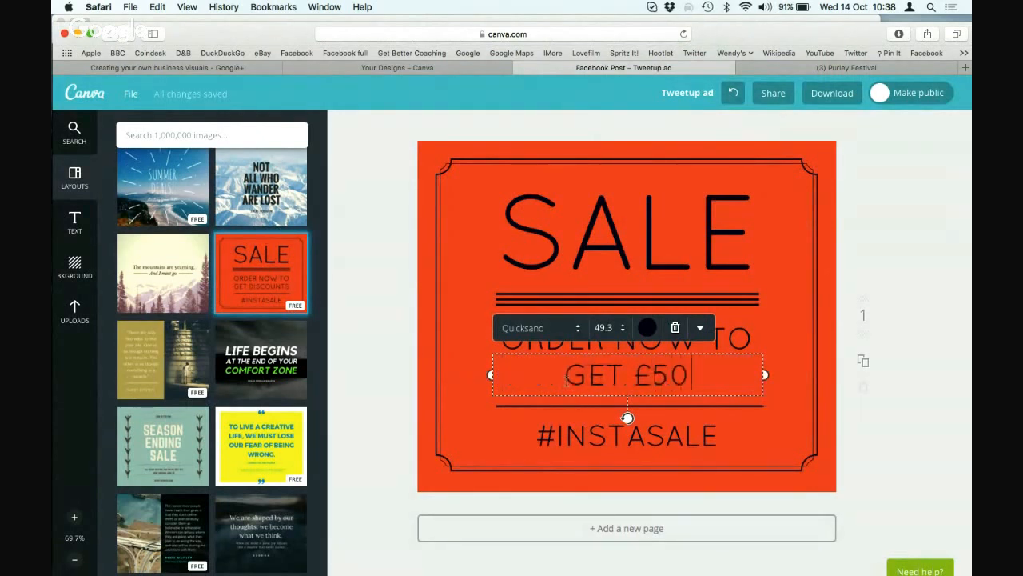
text( OFF)
Try to clear the #INSTASALE line, and undo the layout and its edits back to the blank page
double_click(627, 432)
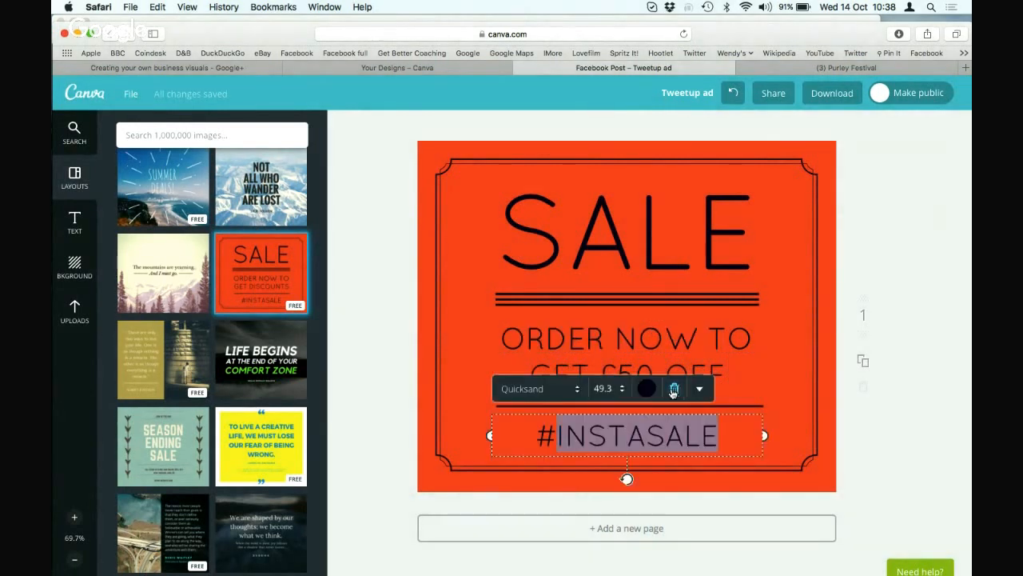
key(BackSpace)
click(626, 439)
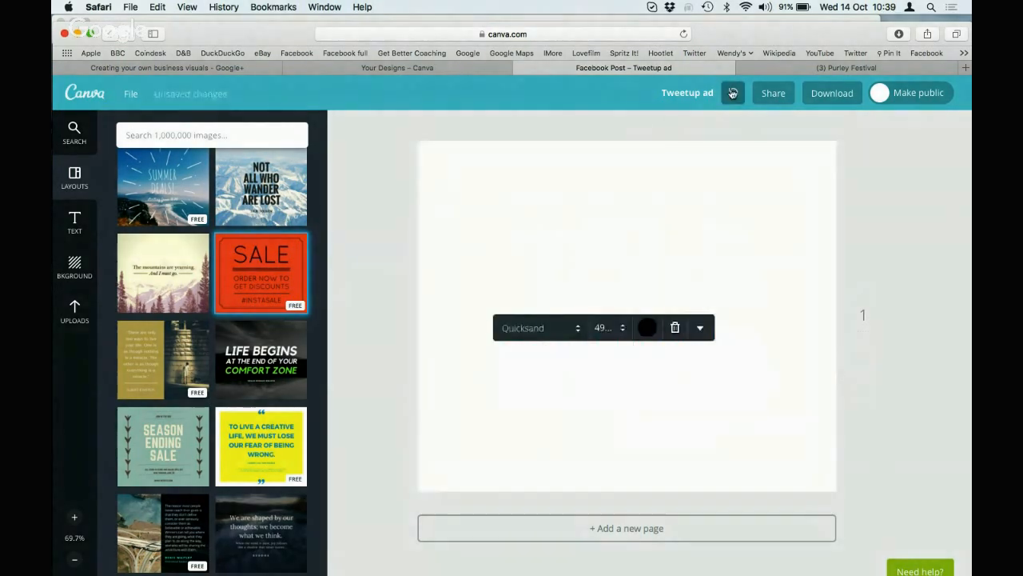
click(734, 94)
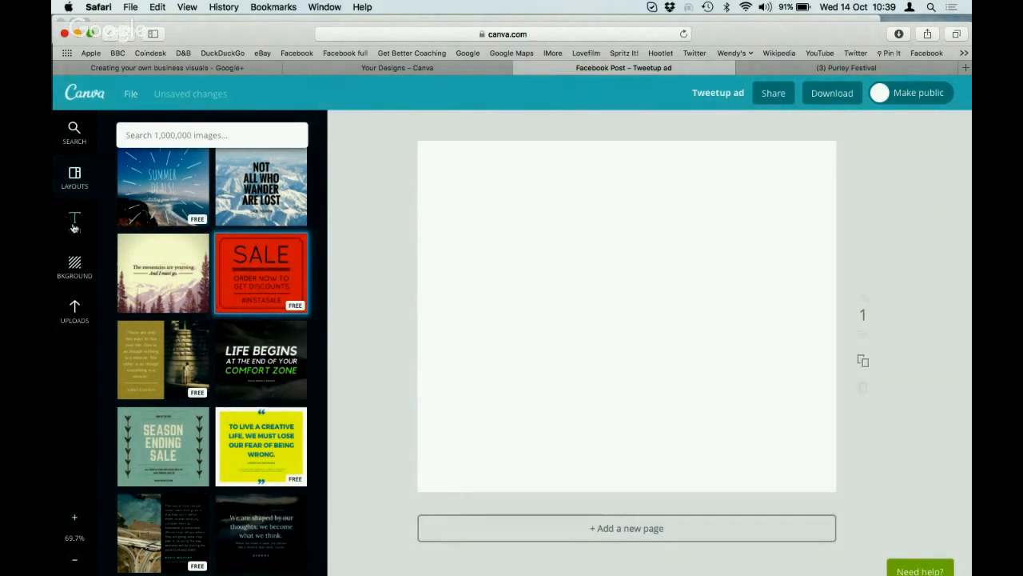
Add a heading reading "Change it" in the upper middle of the page and colour it red
click(73, 226)
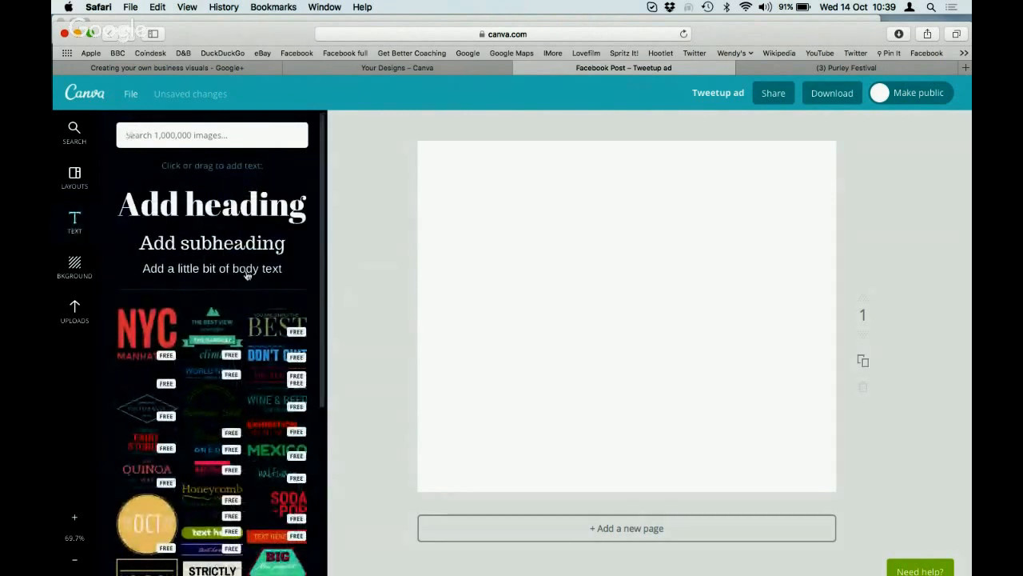
drag(211, 209, 642, 238)
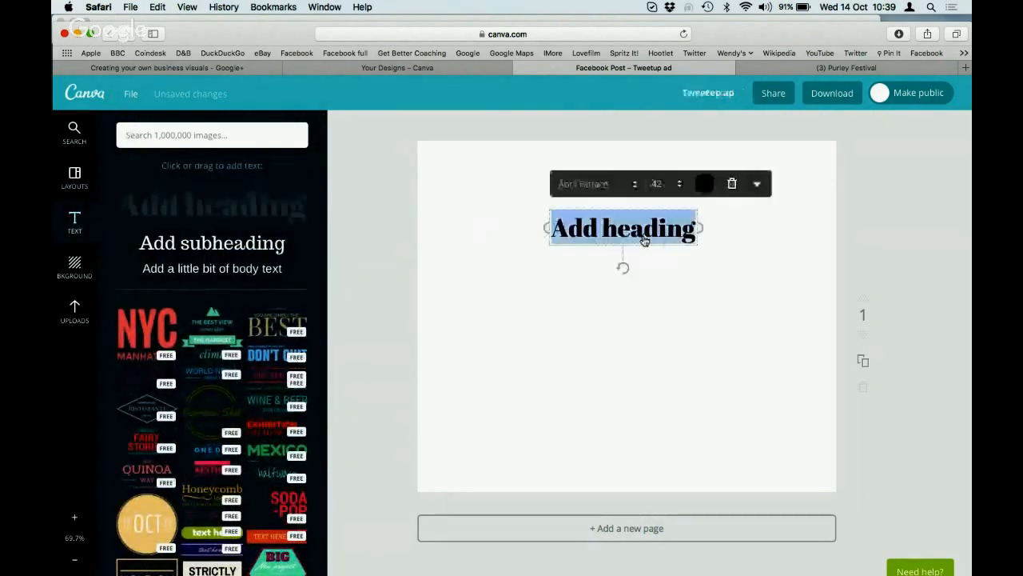
text(Change it)
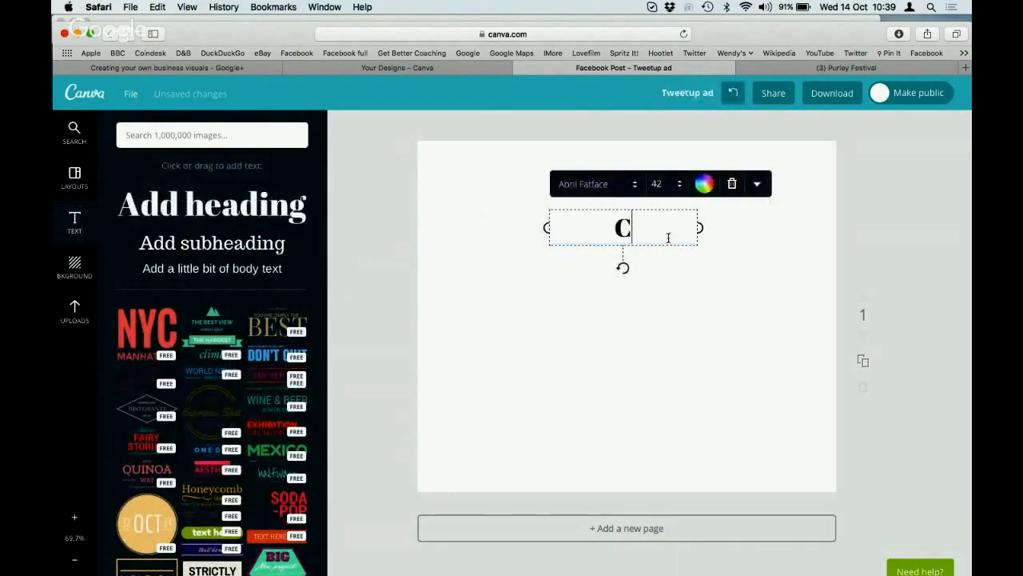
click(704, 184)
click(722, 220)
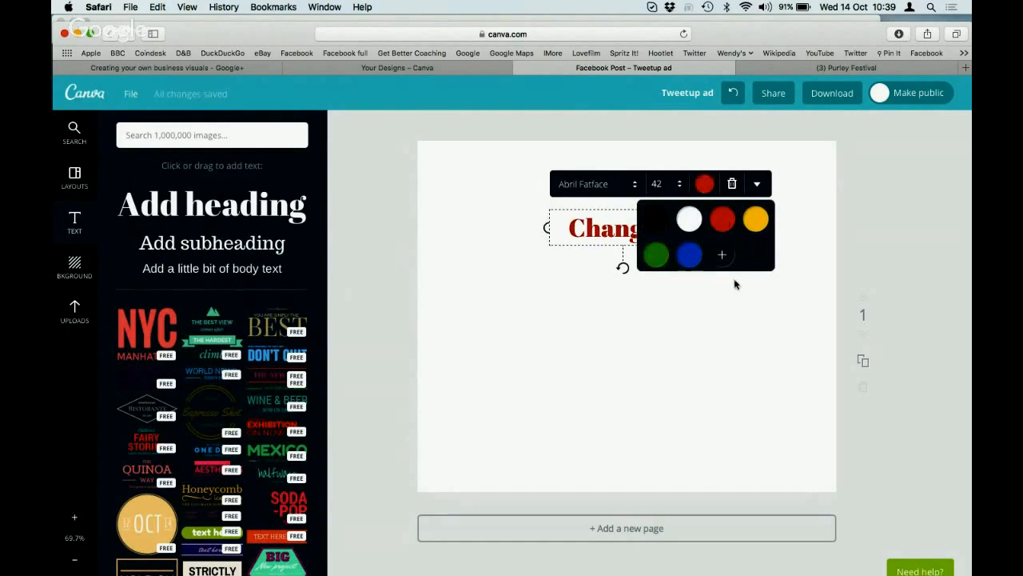
Try custom heading colours such as d60c6b, 3114da, 1dde49 and dd8225, and set the heading back to the preset red
click(722, 254)
click(829, 319)
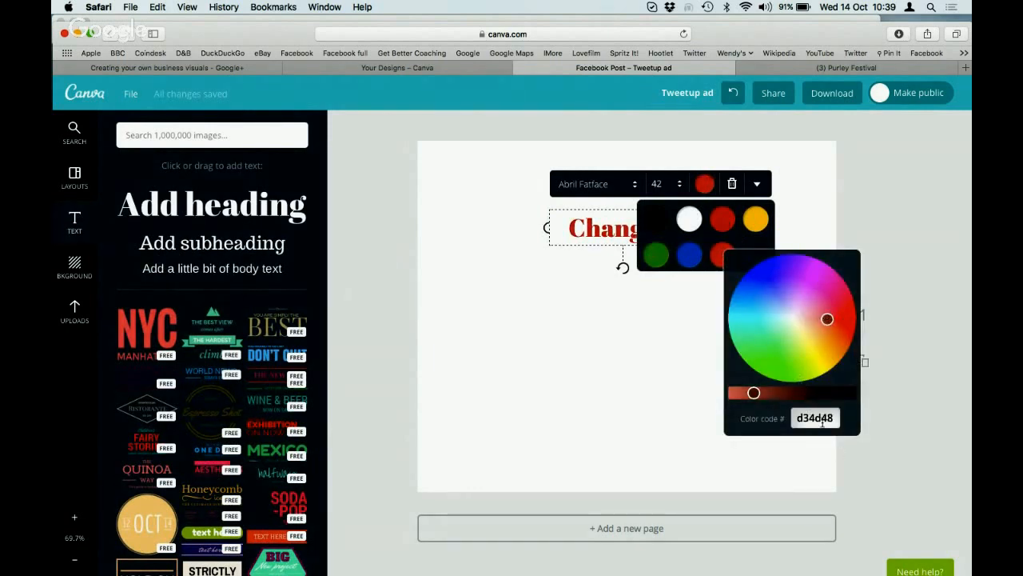
click(847, 320)
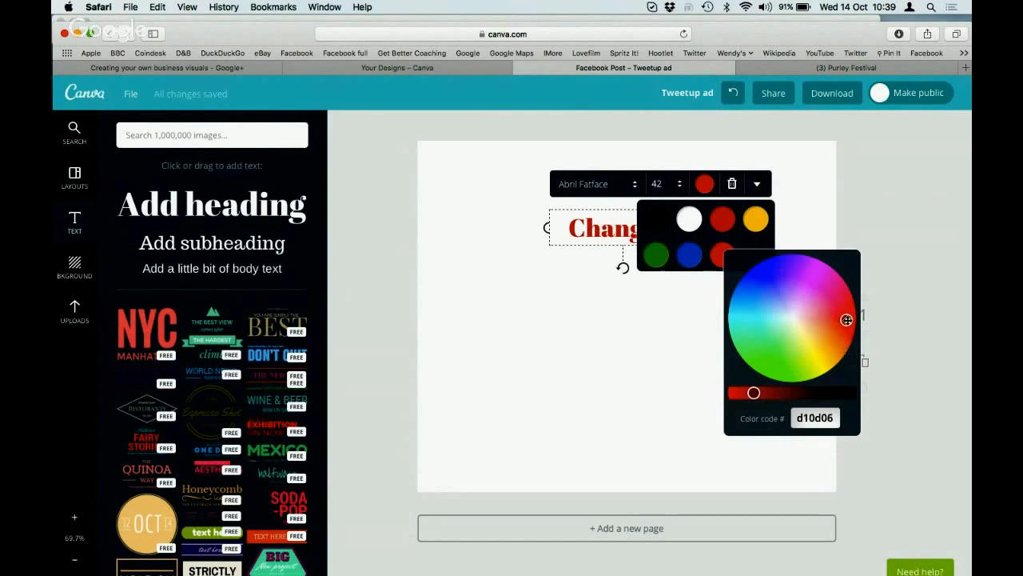
click(837, 294)
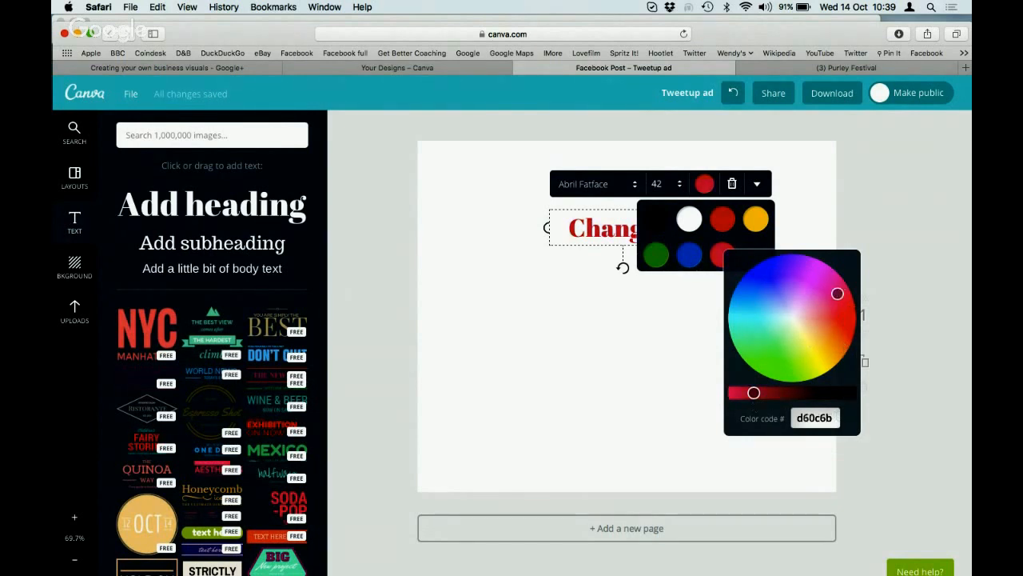
click(818, 275)
click(775, 273)
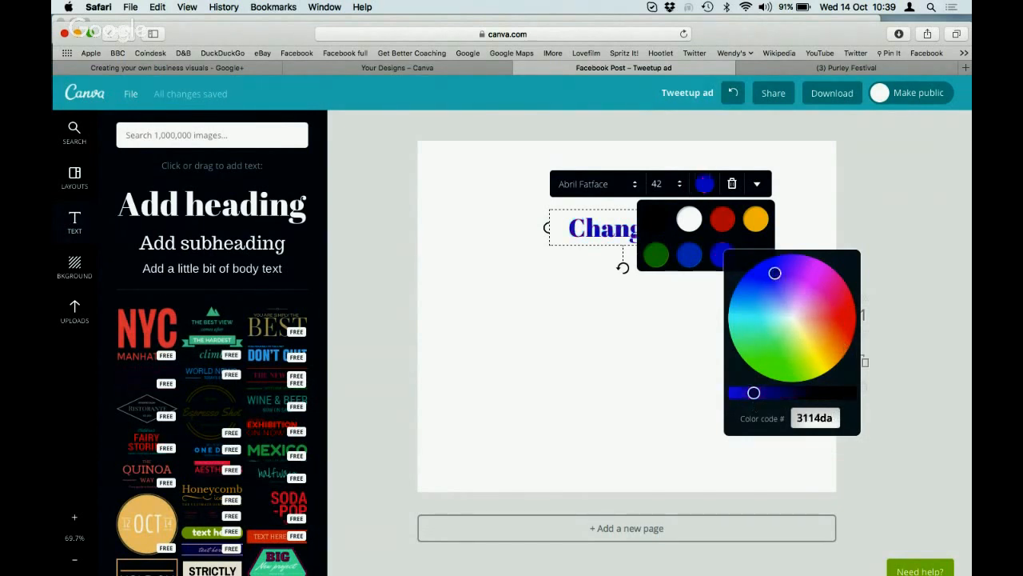
click(762, 308)
click(762, 350)
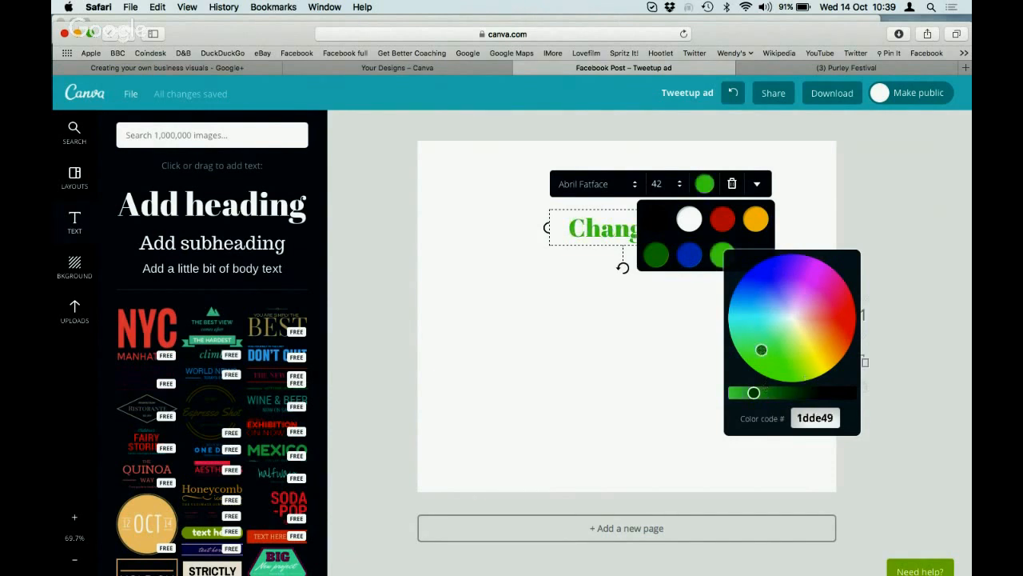
click(805, 371)
click(829, 339)
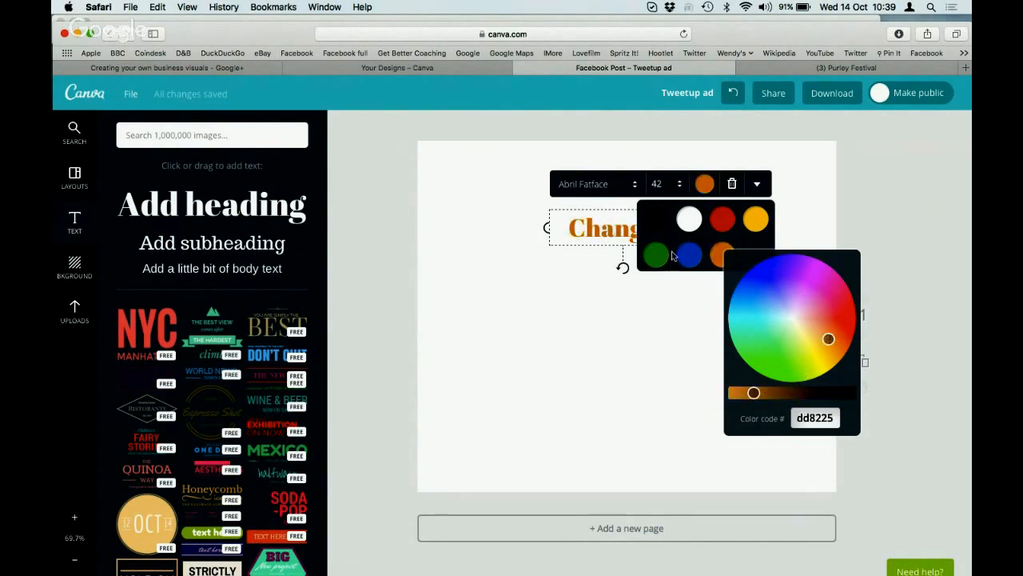
click(720, 223)
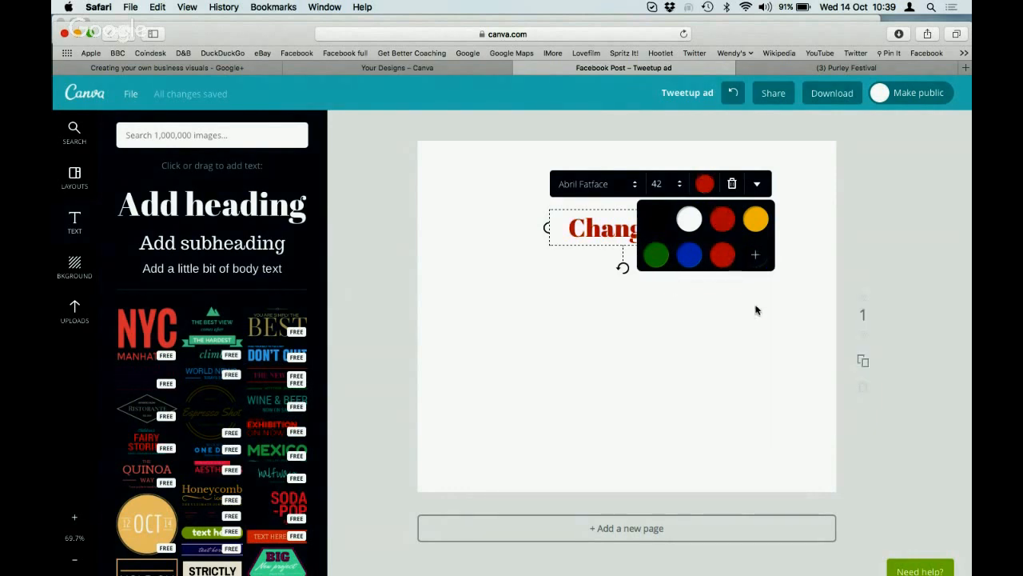
click(751, 335)
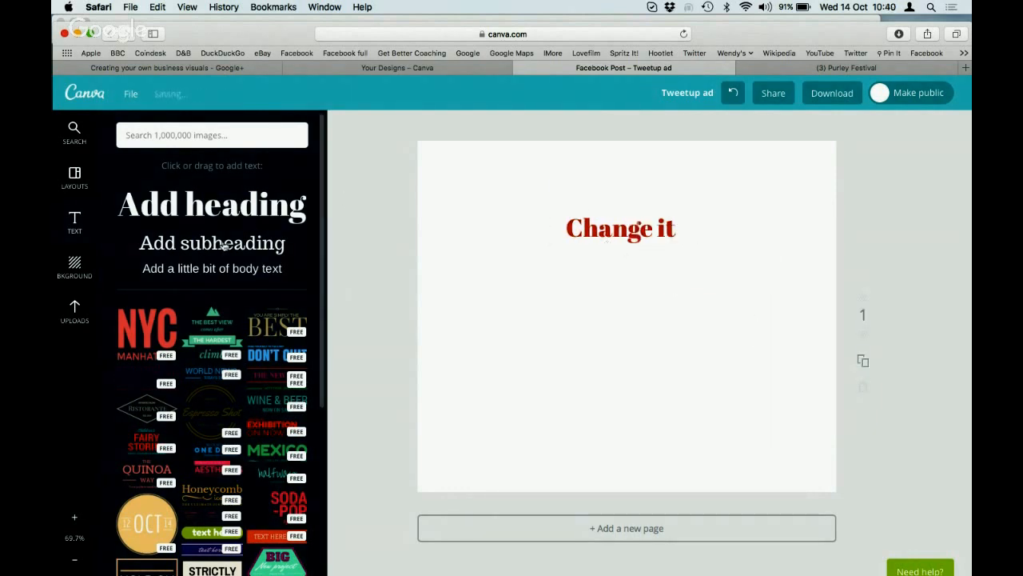
Add a subheading below the heading and look through its font, size and further text options
drag(234, 245, 643, 288)
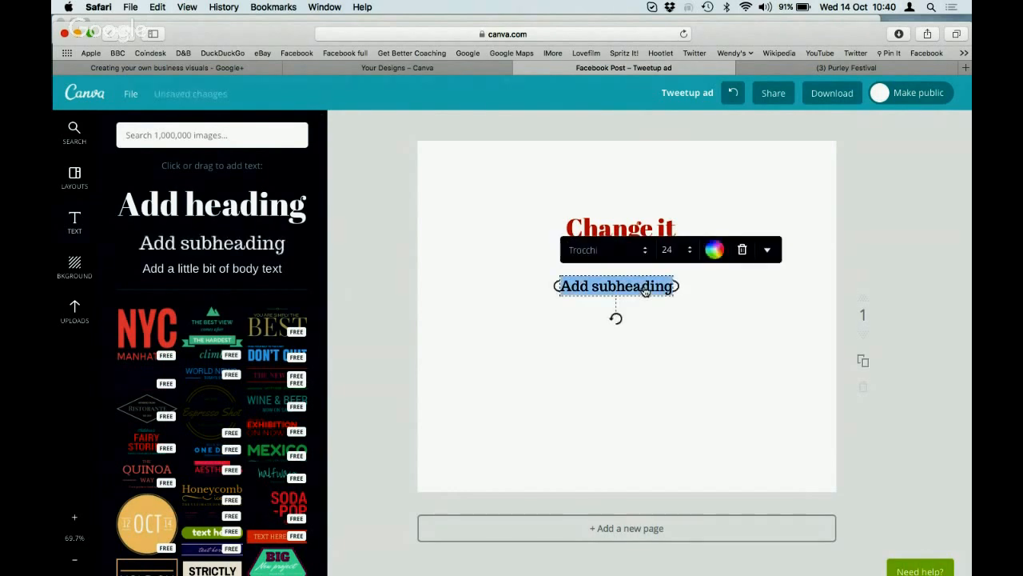
click(643, 287)
click(681, 250)
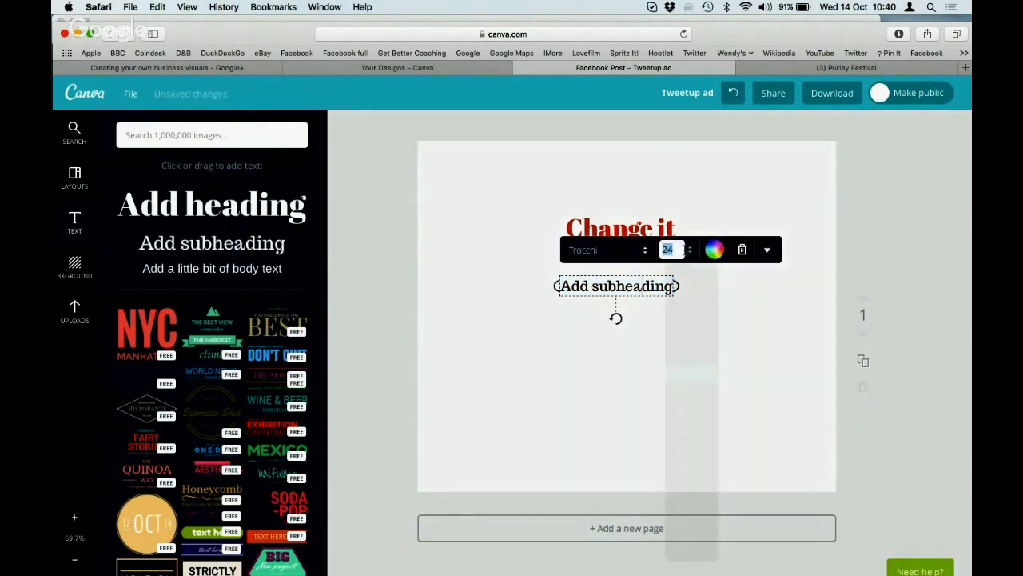
click(614, 254)
click(599, 276)
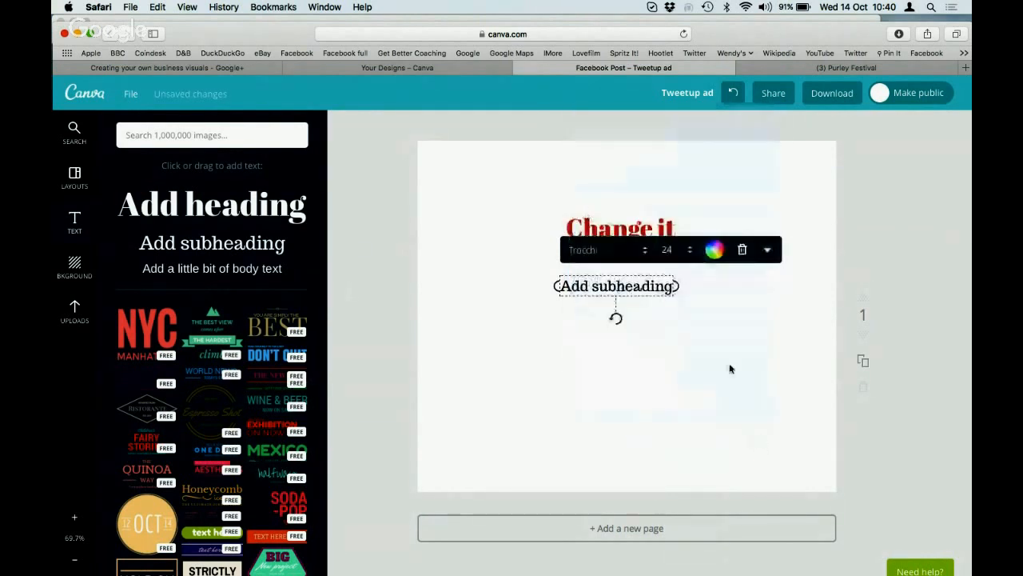
click(767, 252)
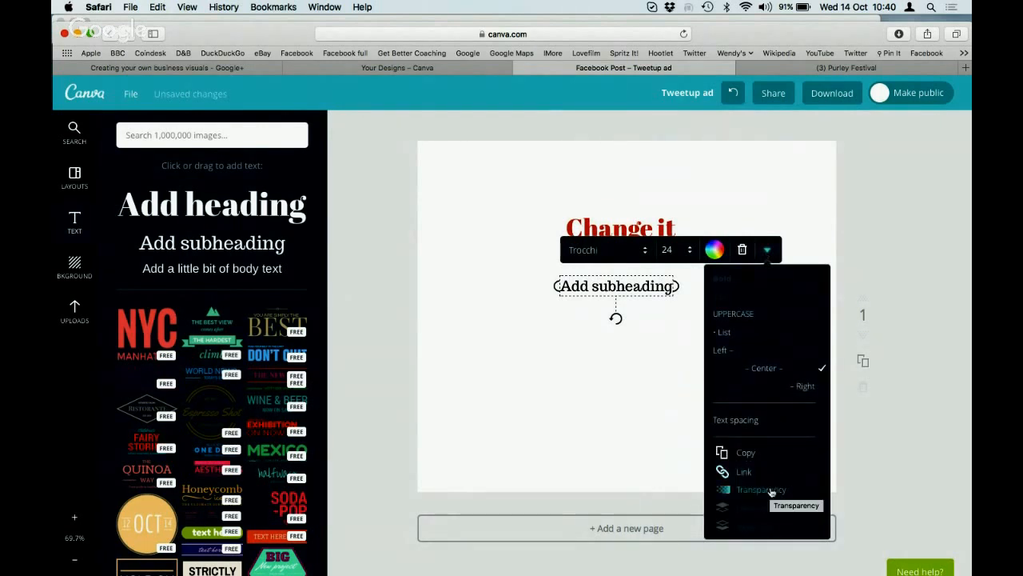
click(796, 216)
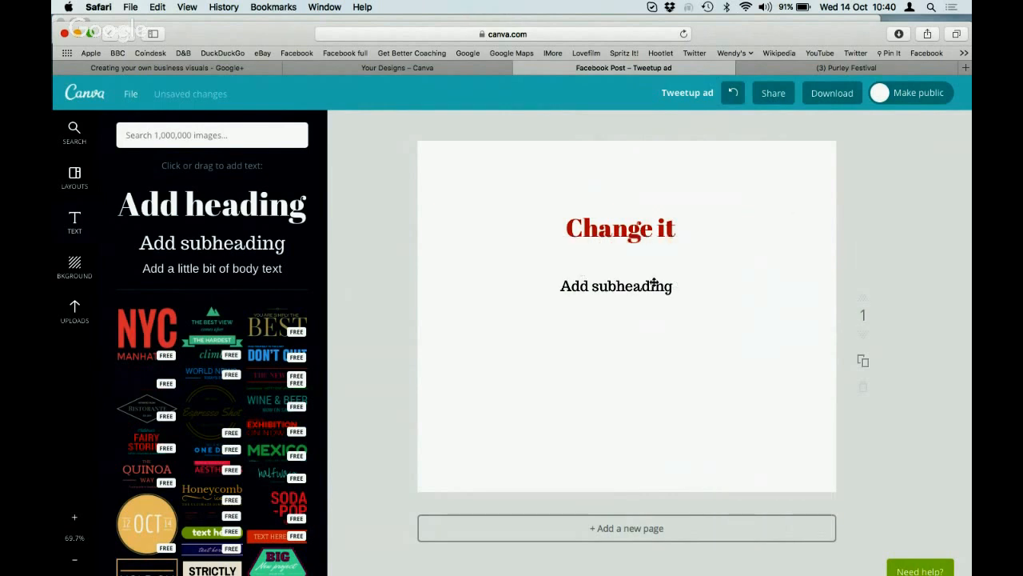
Delete the "Change it" heading and the subheading from the page
click(644, 227)
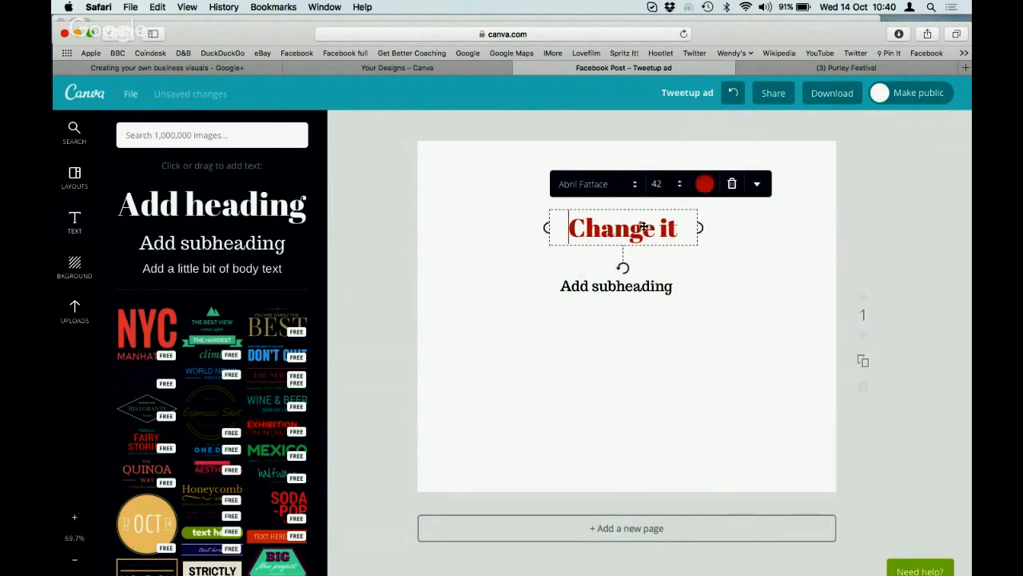
click(731, 183)
click(663, 290)
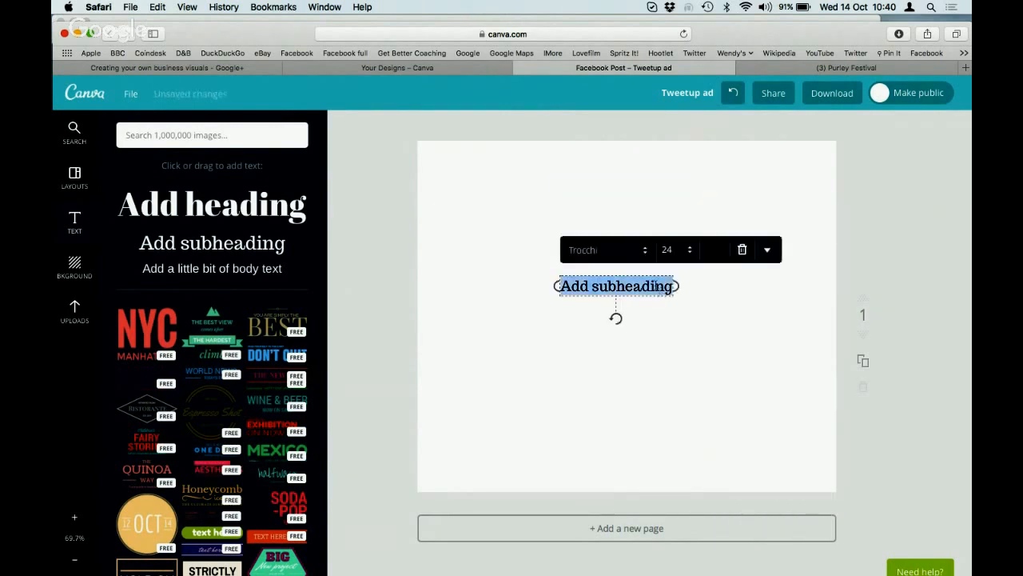
click(744, 252)
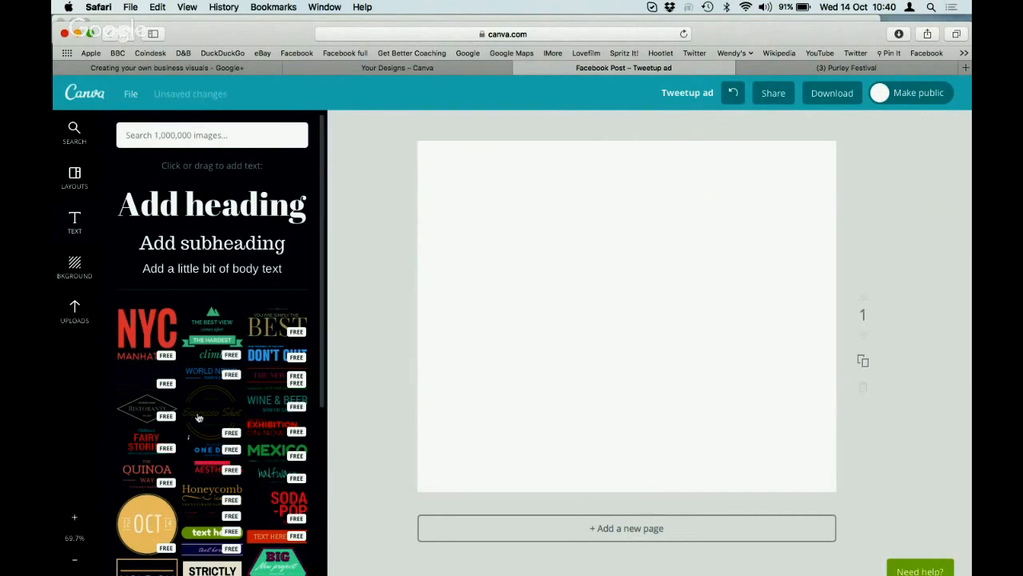
Browse the ready-made text designs for free badges, banners and title styles
scroll(198, 417, down, 5)
scroll(198, 417, down, 2)
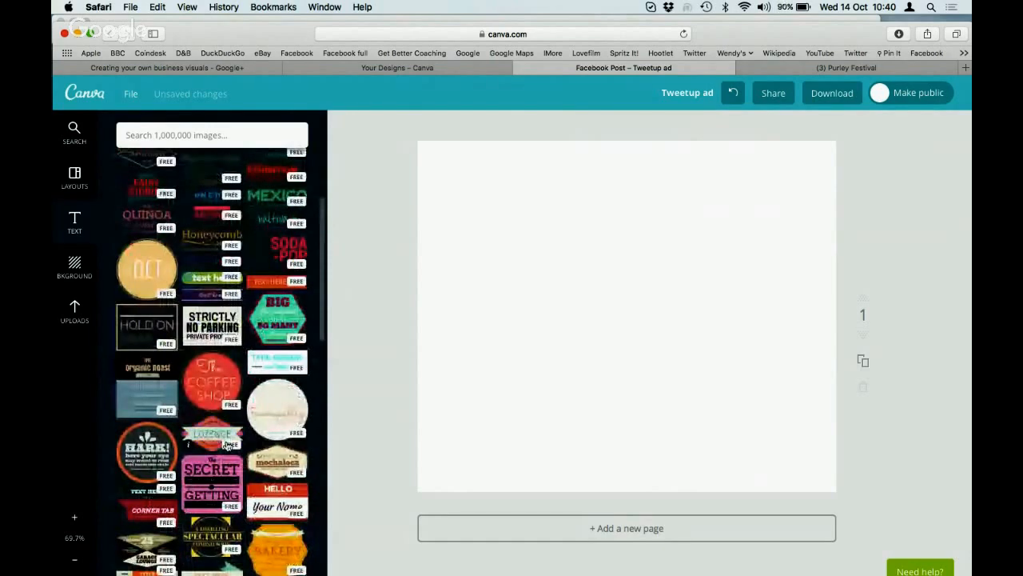
scroll(206, 336, down, 10)
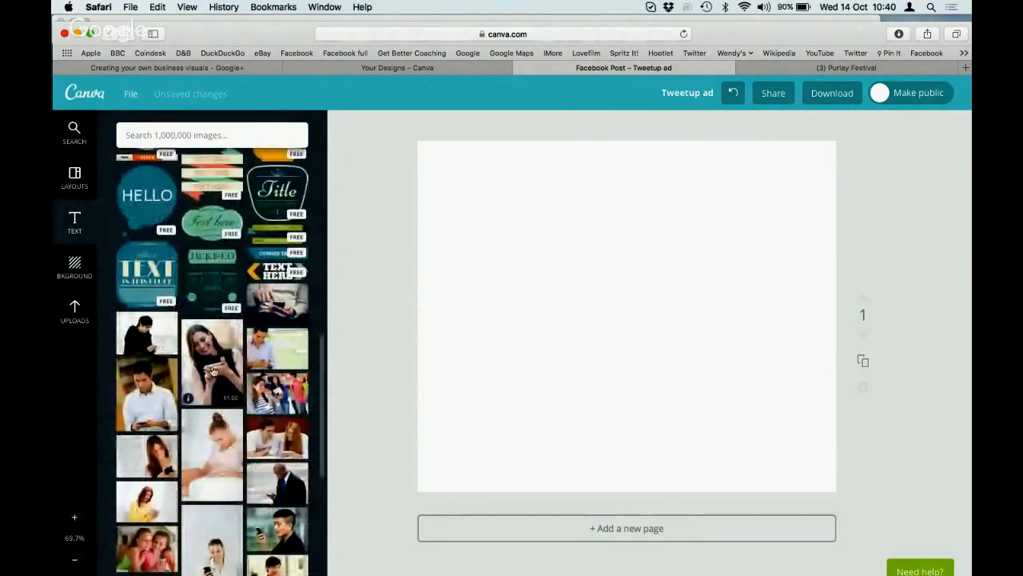
scroll(212, 414, down, 10)
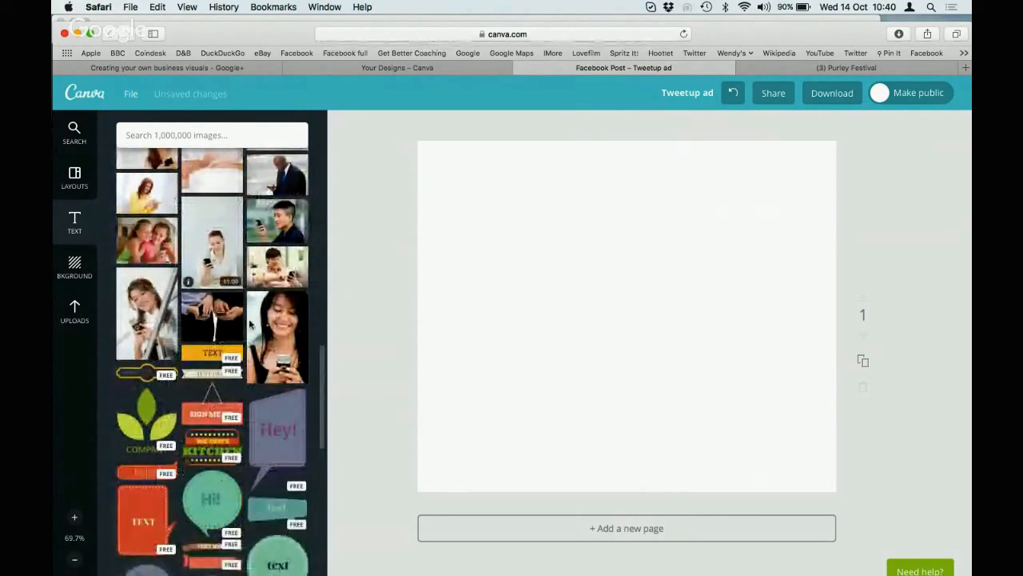
scroll(265, 543, down, 10)
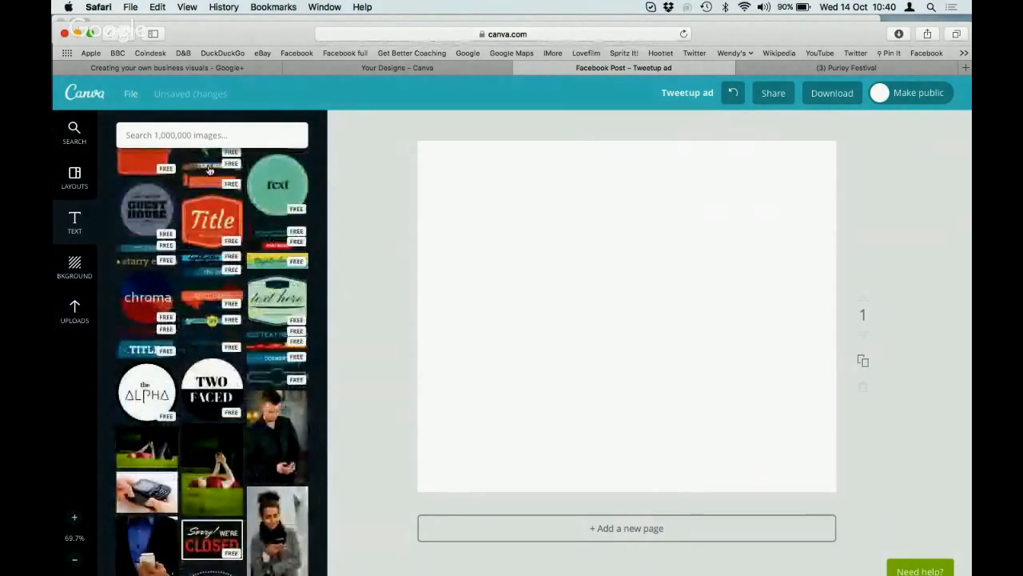
scroll(208, 406, up, 15)
scroll(208, 406, up, 15)
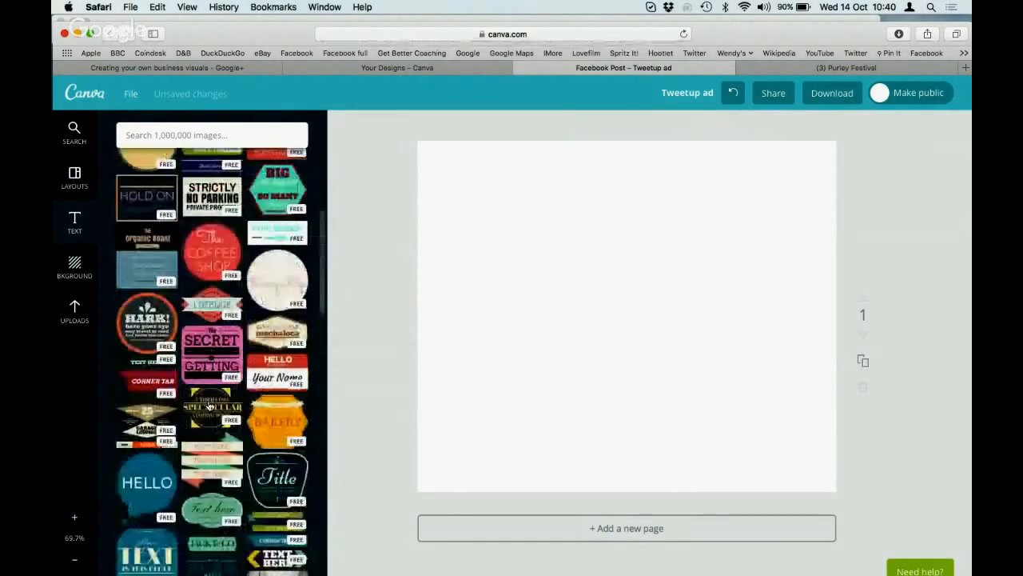
Look through the available backgrounds and apply the free teal diagonal-striped one to the page
click(71, 268)
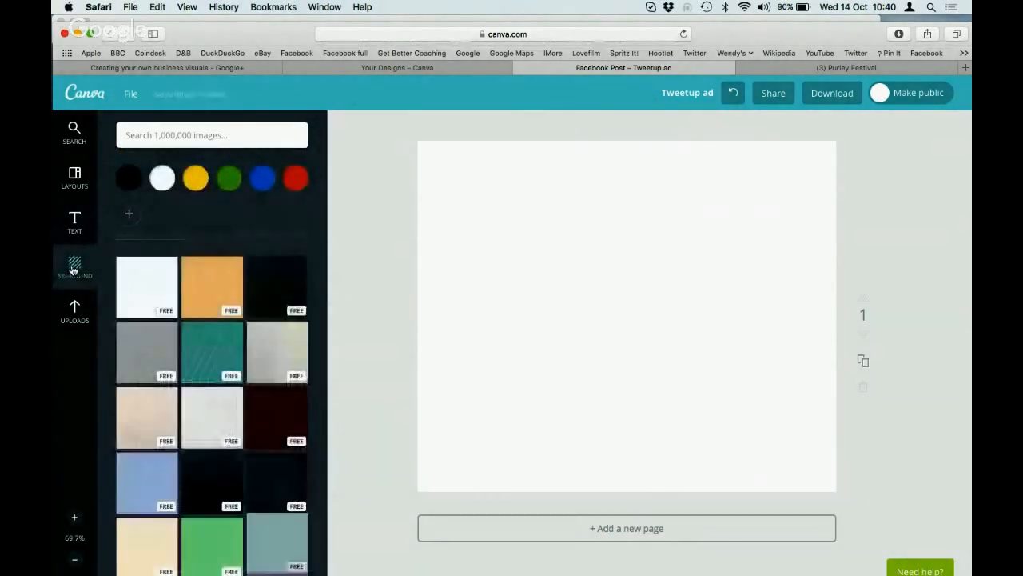
scroll(278, 389, down, 3)
scroll(278, 389, down, 2)
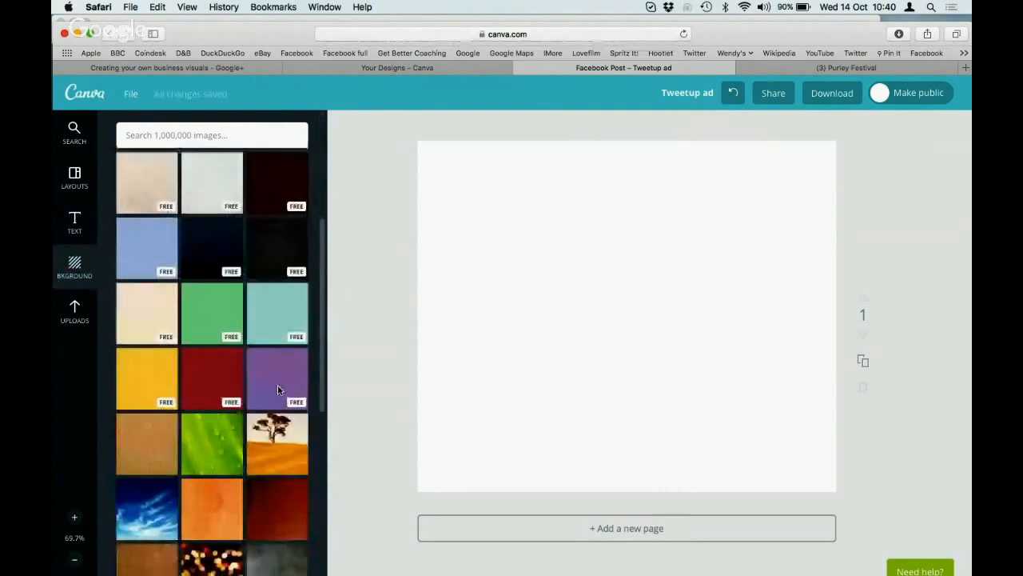
scroll(297, 347, up, 5)
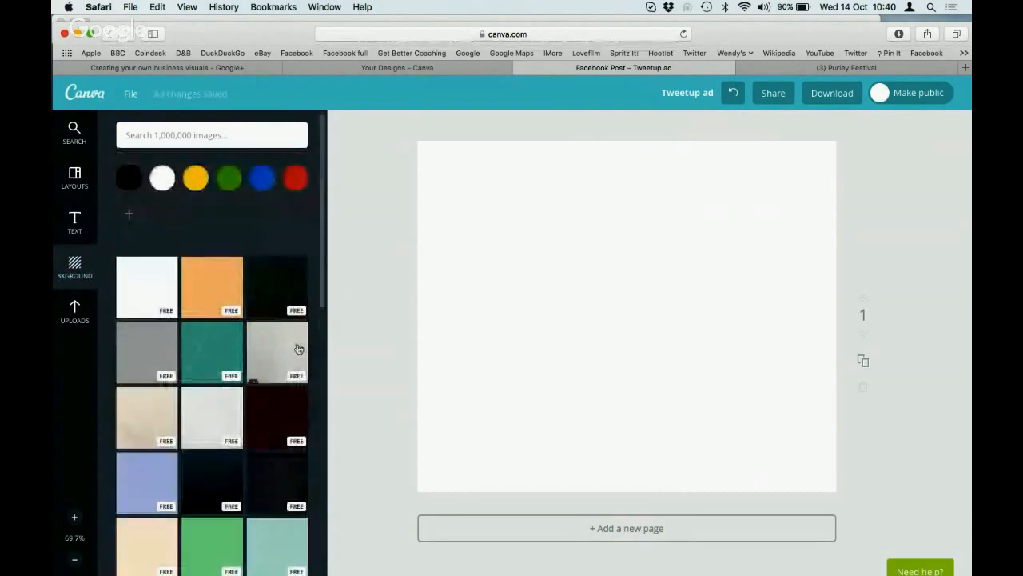
click(195, 365)
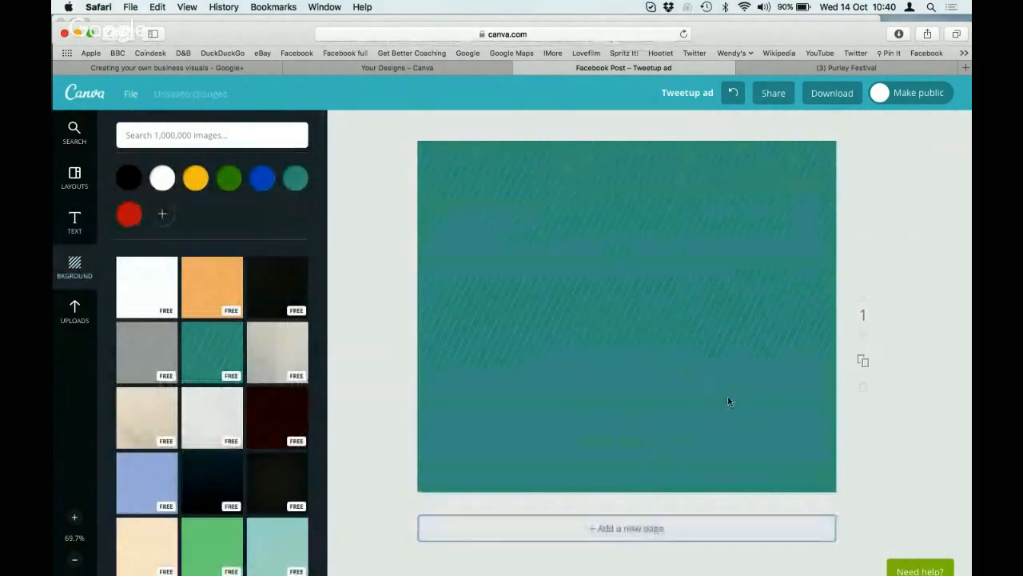
Recolour the striped background with the preset yellow and then the preset red
click(697, 382)
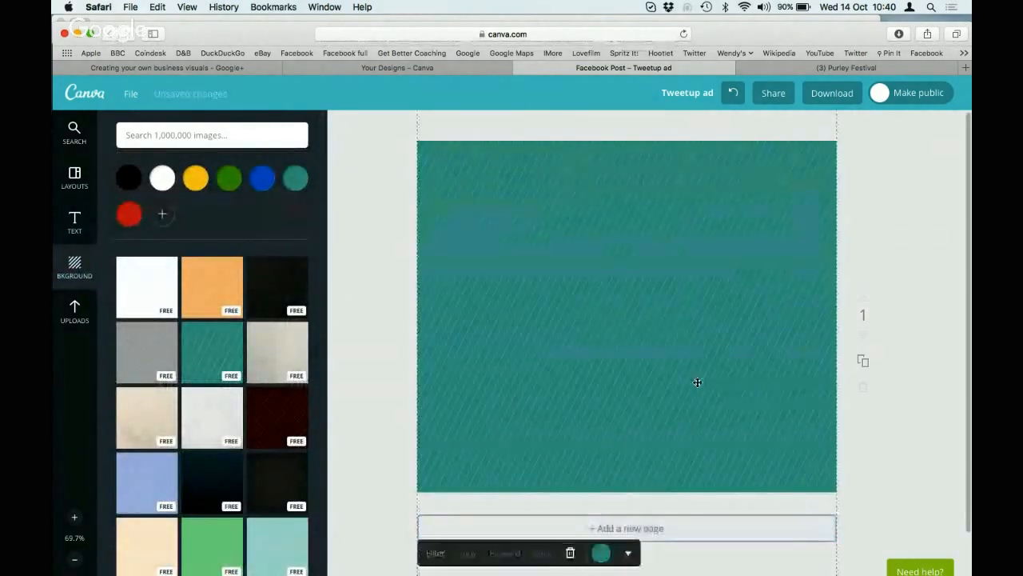
click(599, 553)
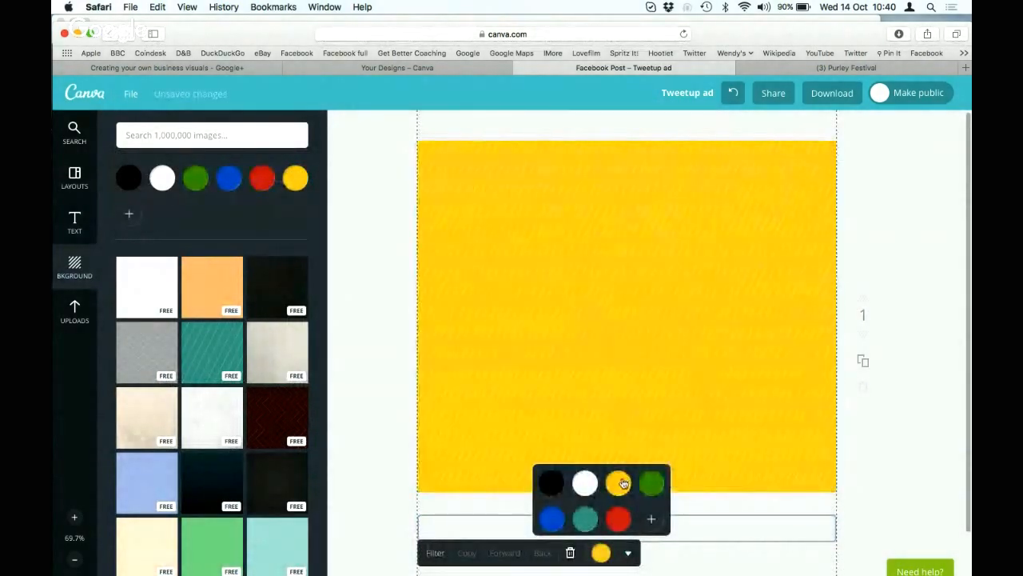
click(619, 520)
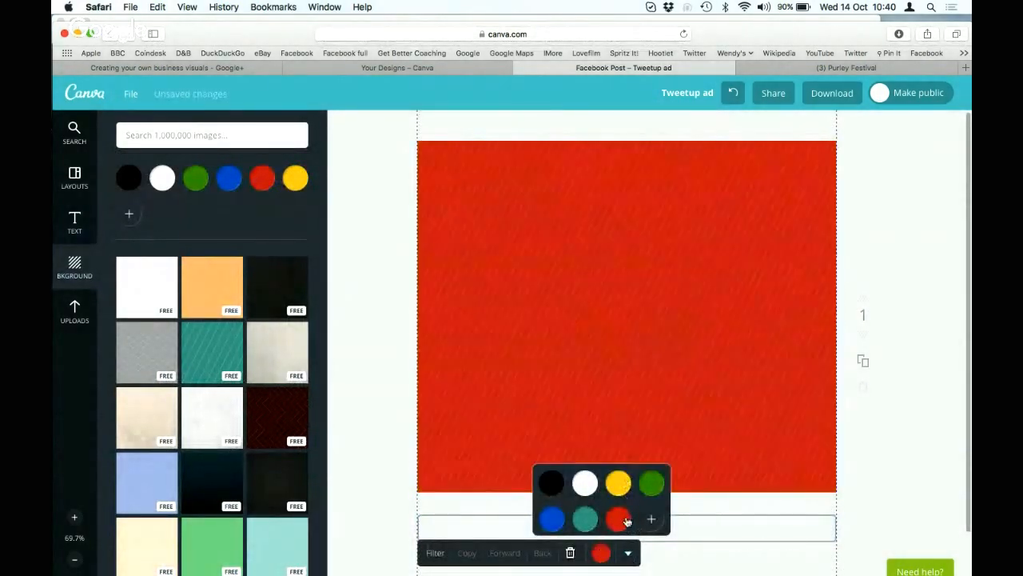
Try custom colours such as de281d, a35032 and 29a284 on the striped background, and open its filter options
click(652, 522)
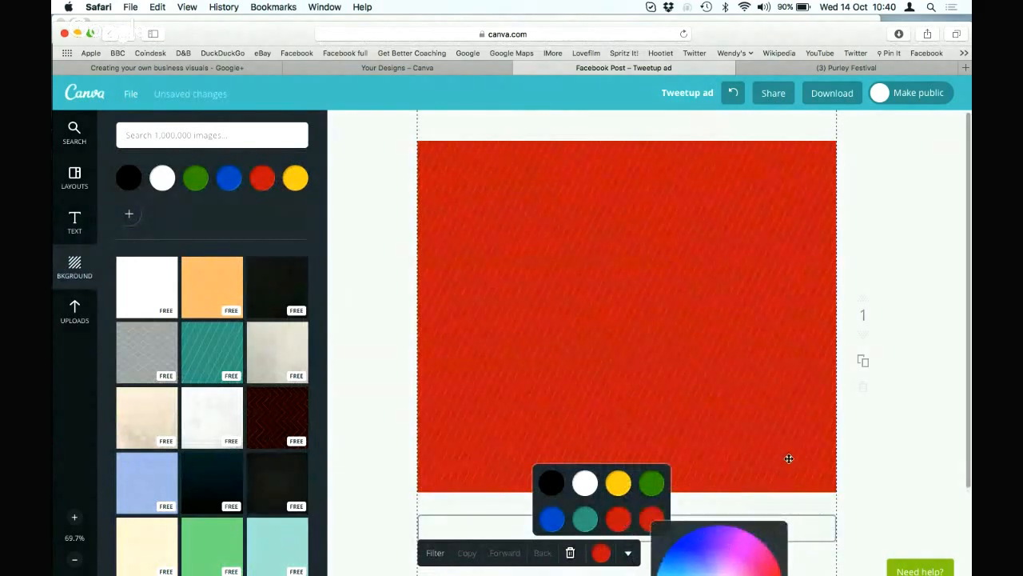
scroll(788, 458, down, 3)
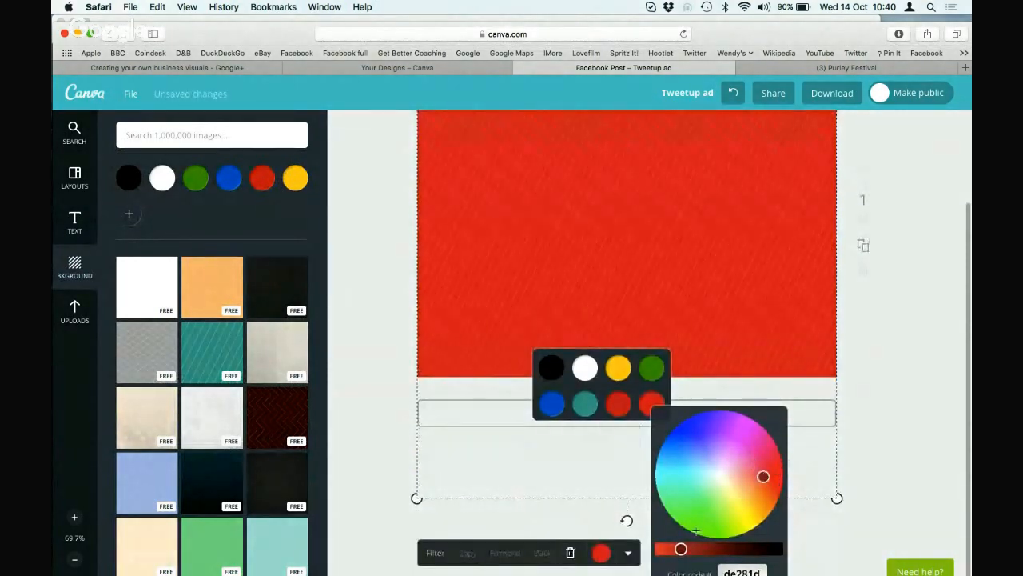
drag(680, 548, 707, 548)
click(749, 481)
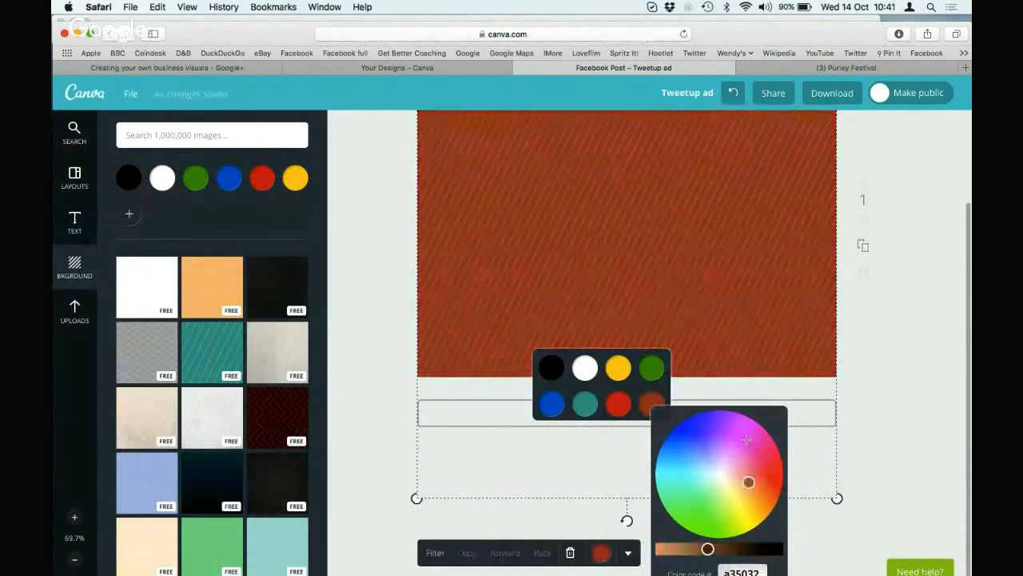
click(745, 433)
click(684, 428)
click(687, 483)
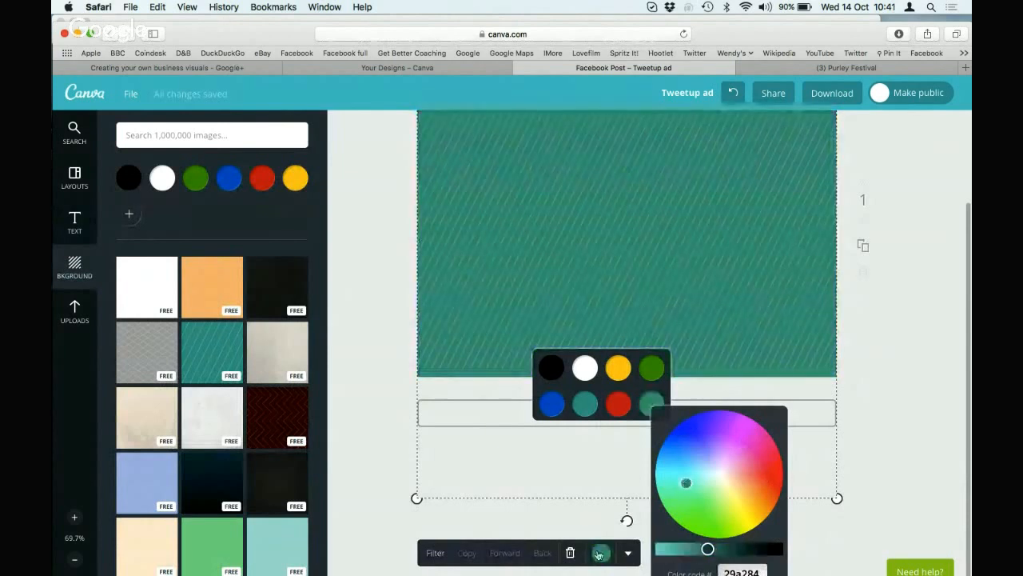
click(435, 556)
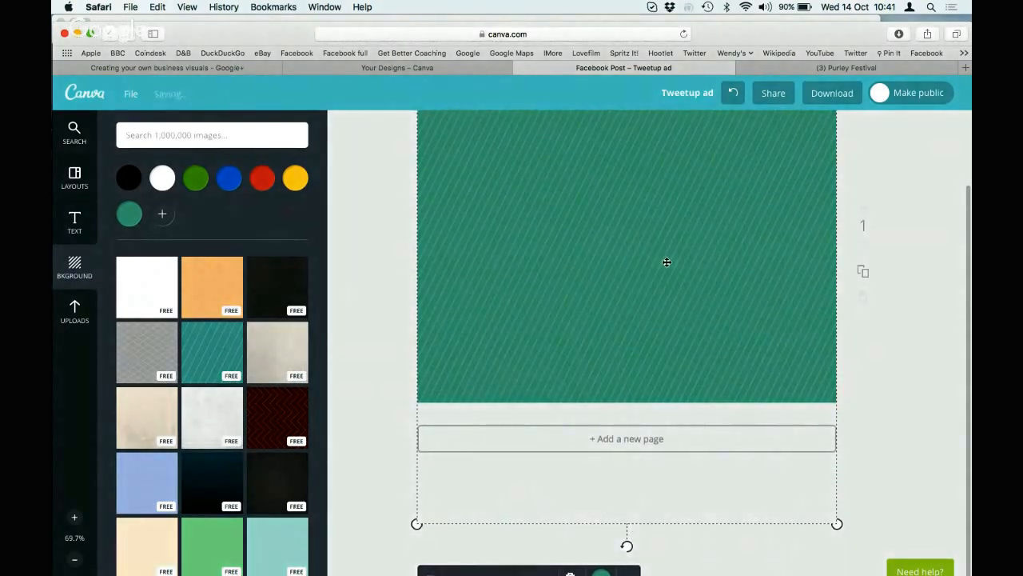
Undo the background colour changes and the striped background itself, back to the blank page
scroll(666, 263, up, 2)
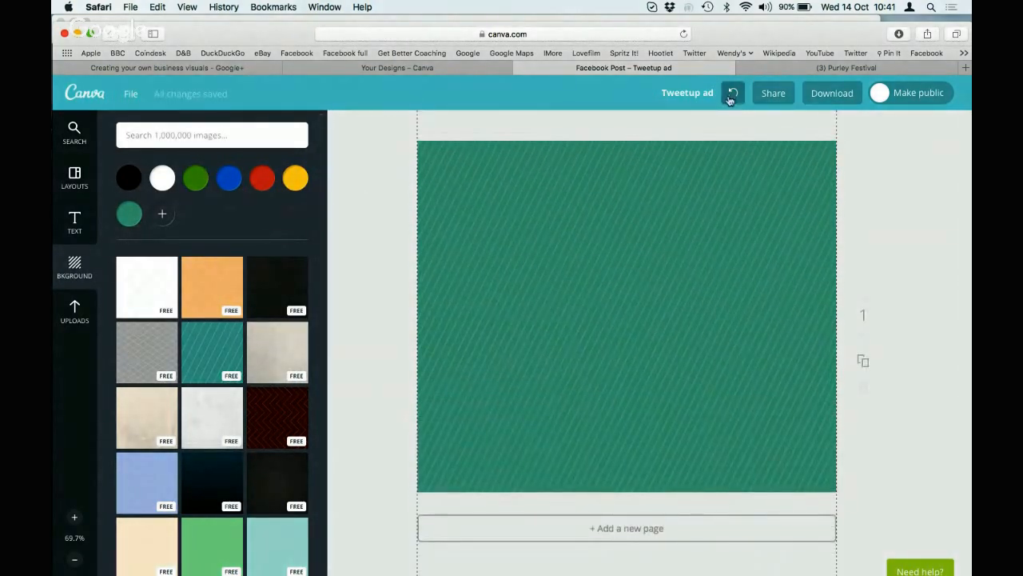
click(731, 94)
click(732, 94)
click(732, 94)
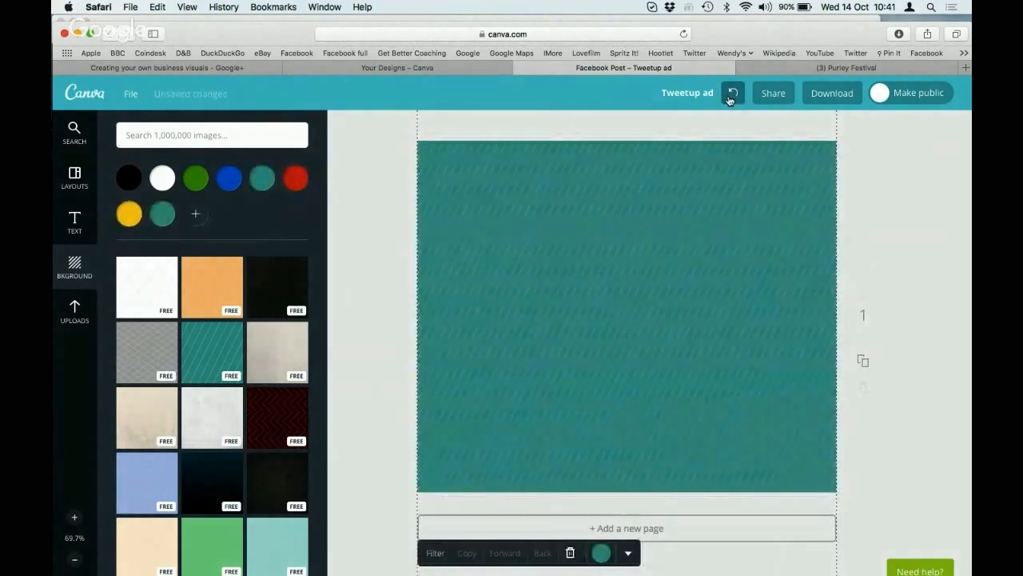
click(731, 95)
Browse the photo backgrounds and the previously uploaded images
scroll(255, 450, down, 8)
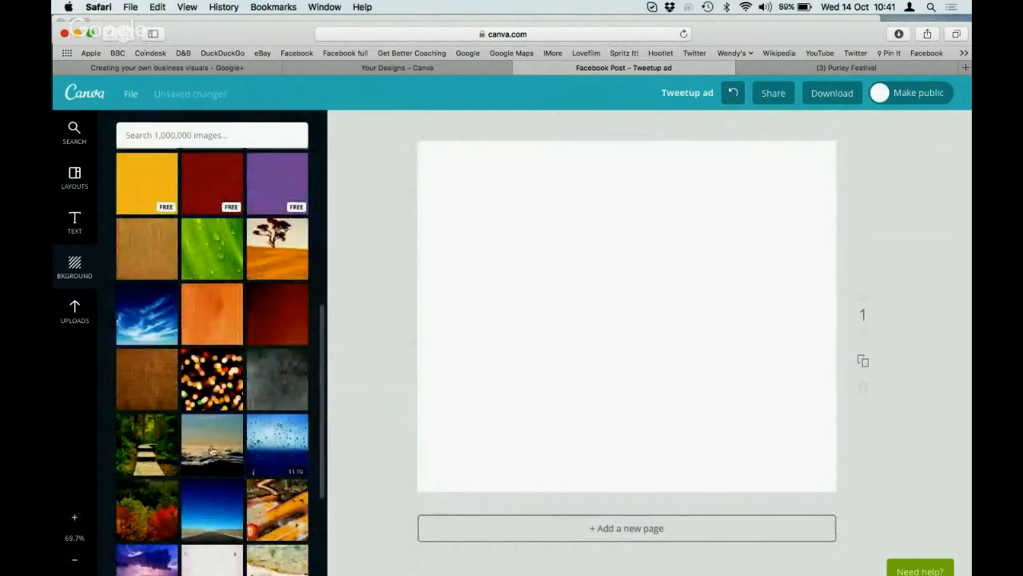
scroll(283, 398, up, 10)
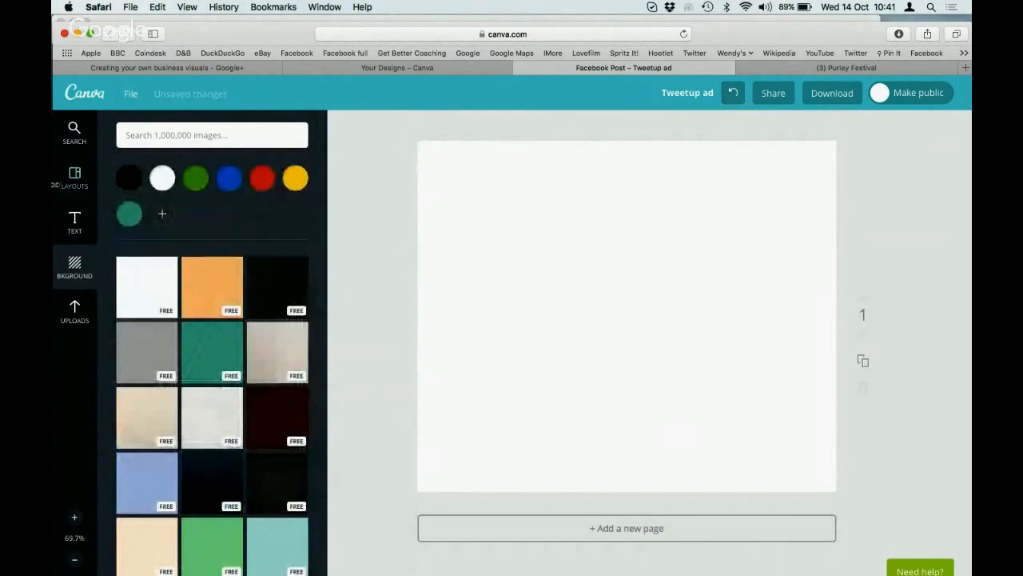
click(75, 311)
scroll(219, 434, down, 8)
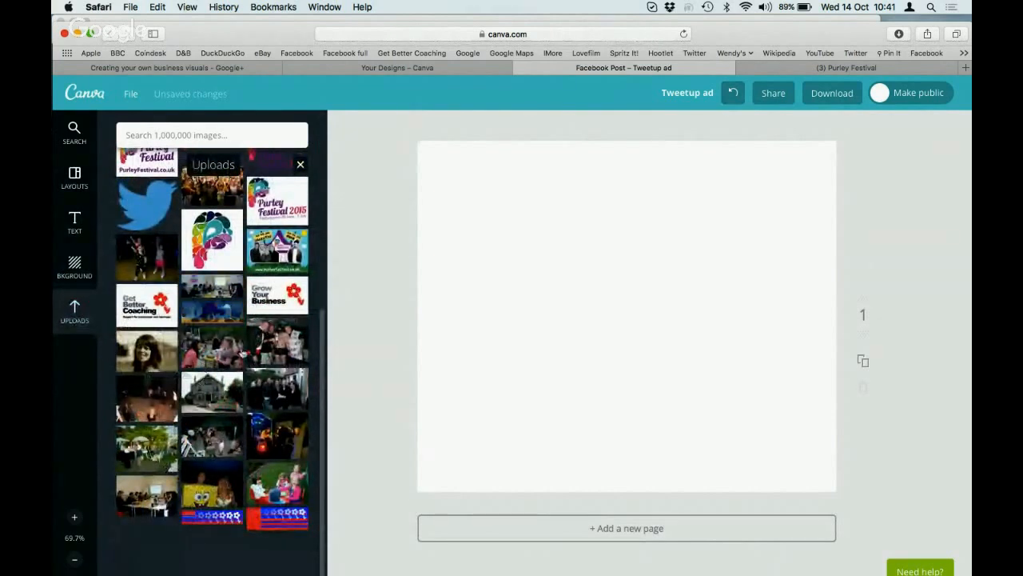
scroll(161, 313, up, 8)
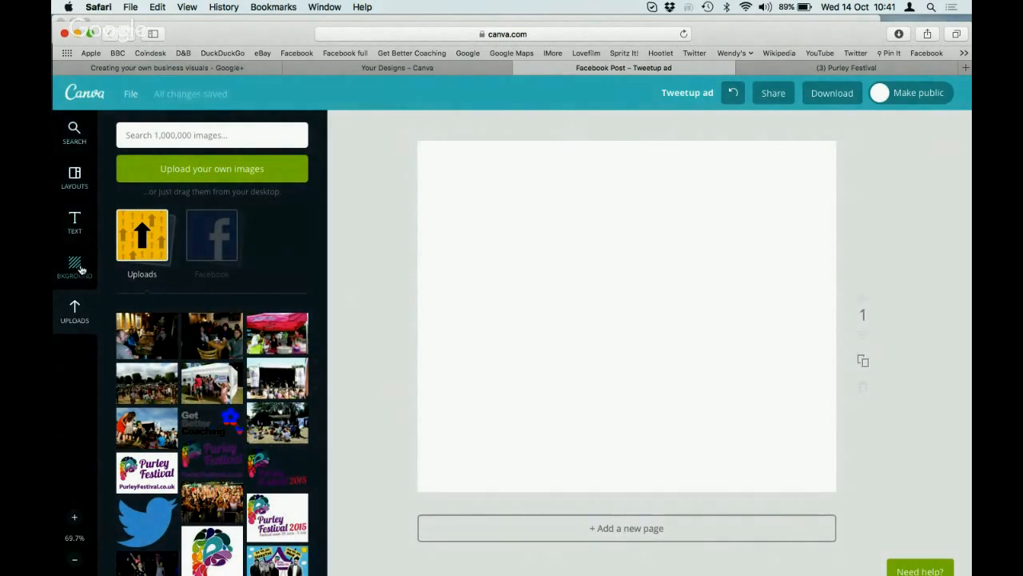
Add the round black-and-orange "HARK!" text design to the middle of the page and change its headline to "Tweetups"
click(76, 225)
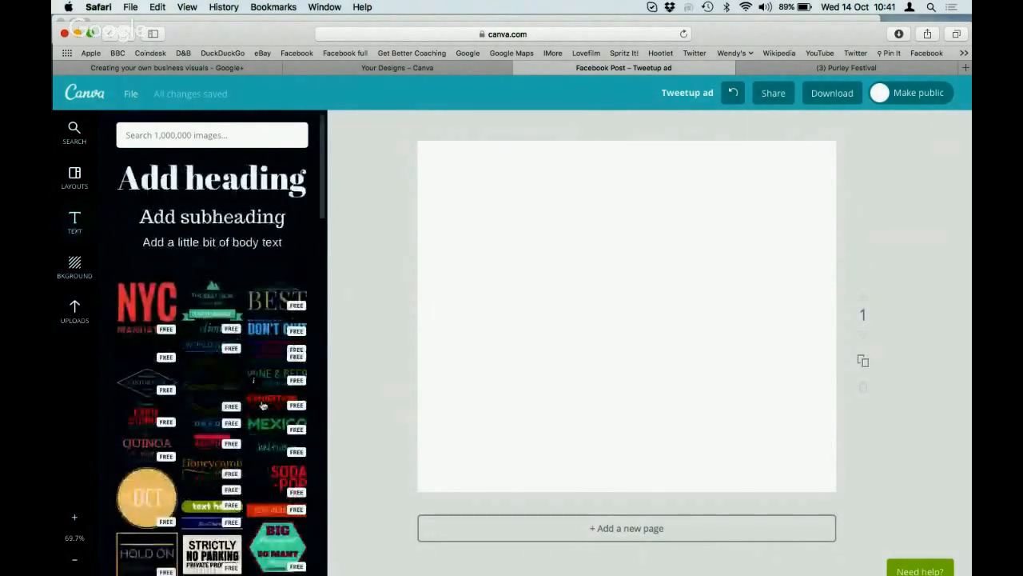
scroll(262, 402, down, 5)
scroll(263, 403, down, 2)
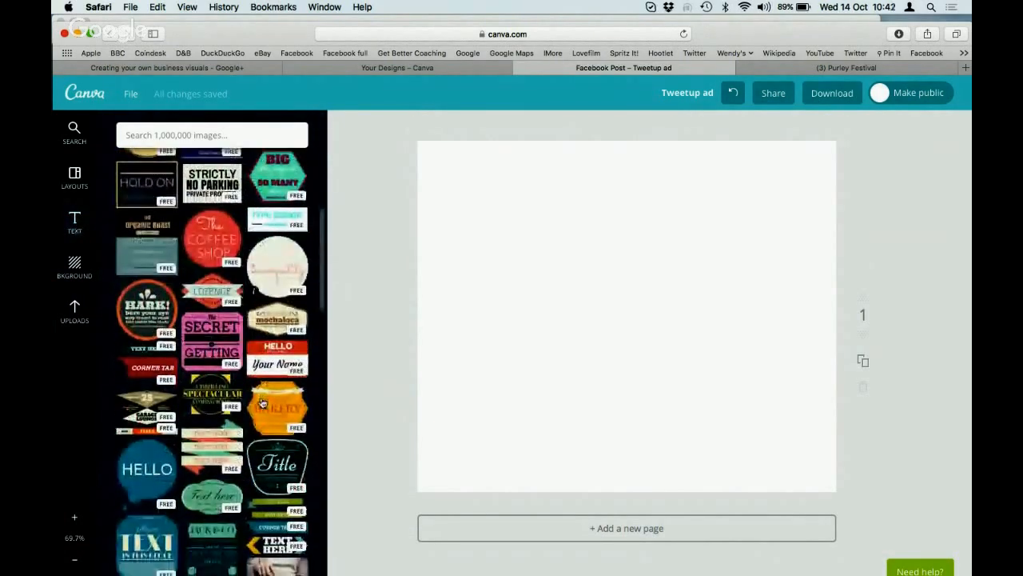
drag(147, 309, 640, 316)
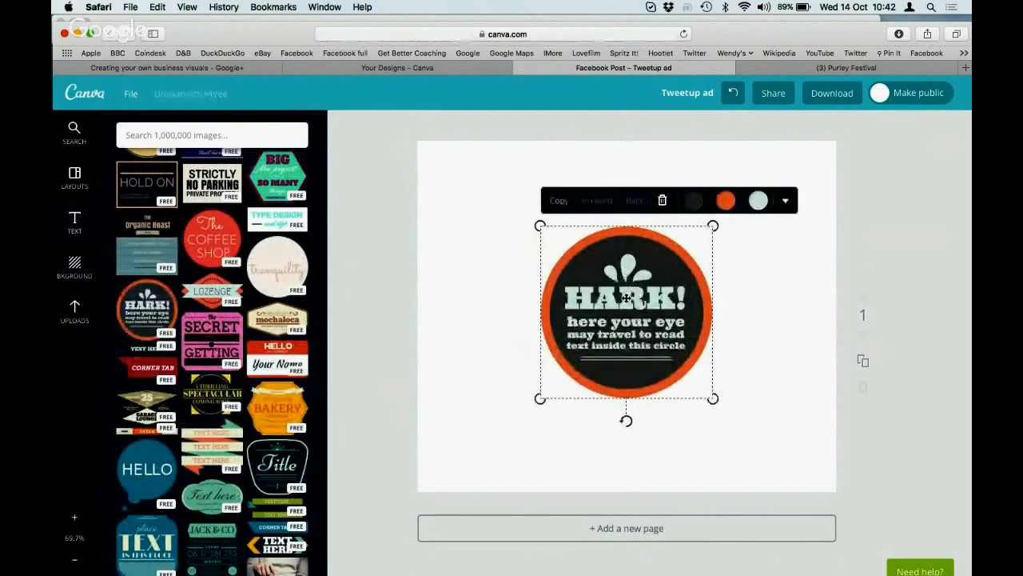
double_click(627, 297)
text(Tweetups)
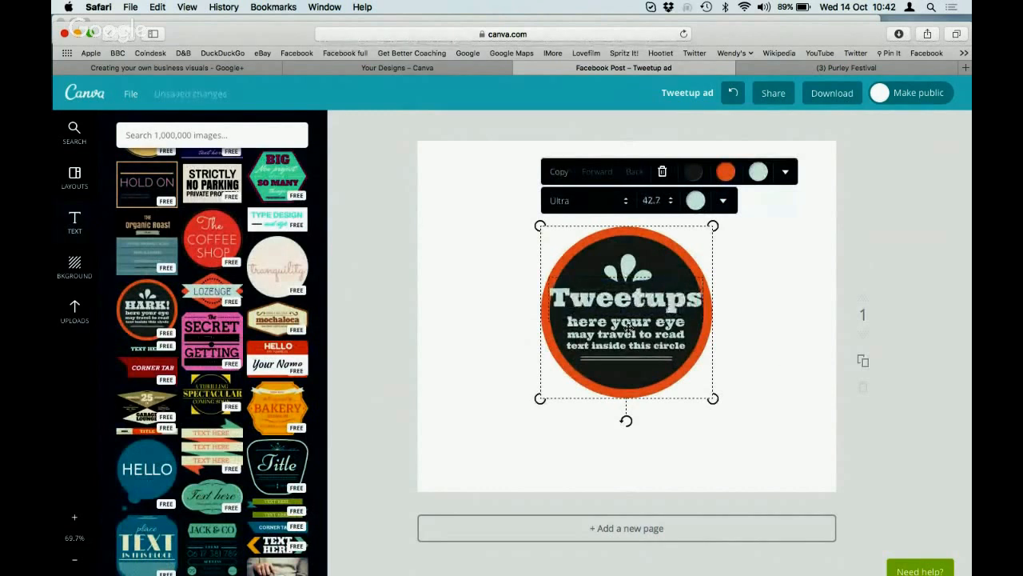
Replace the two text lines below the badge's headline with "Social in" and "Croydon, Redhill"
double_click(630, 324)
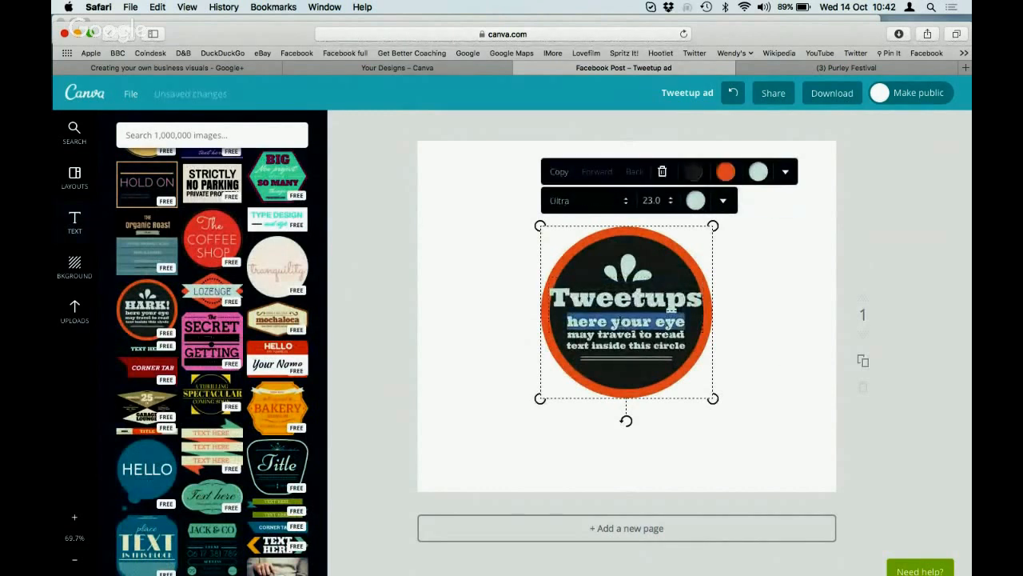
text(Social in)
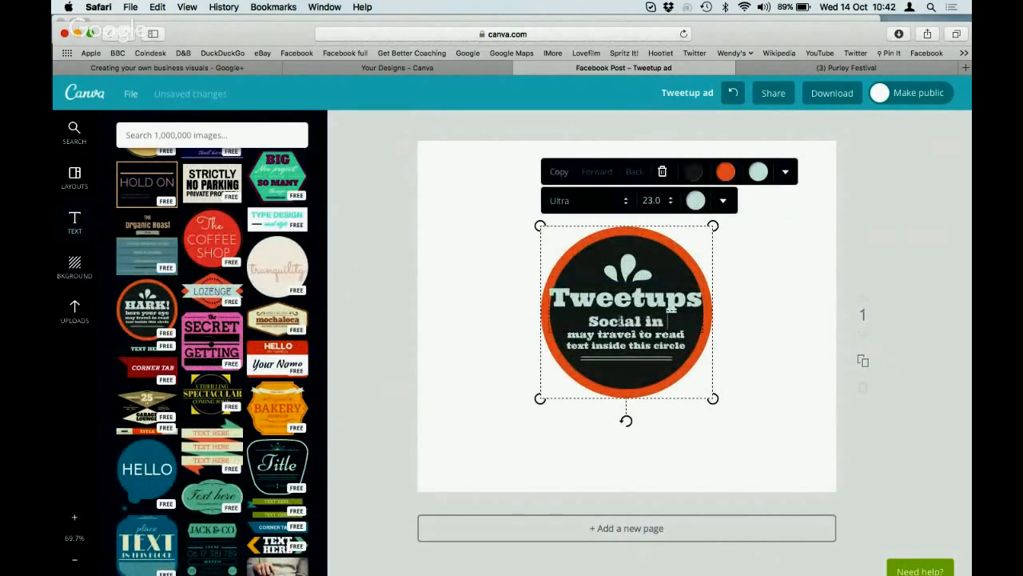
click(632, 333)
double_click(631, 333)
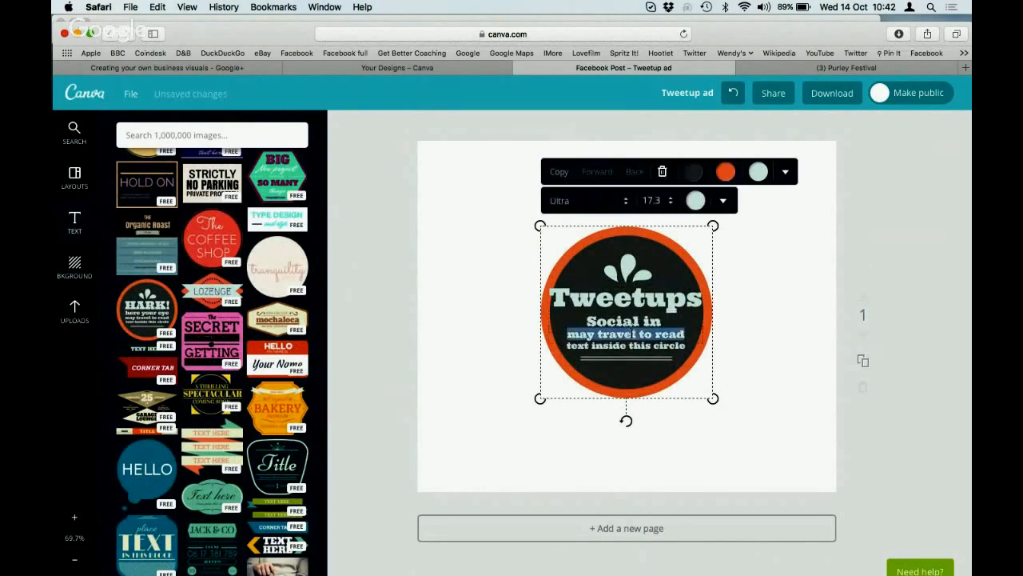
text(Croyodon)
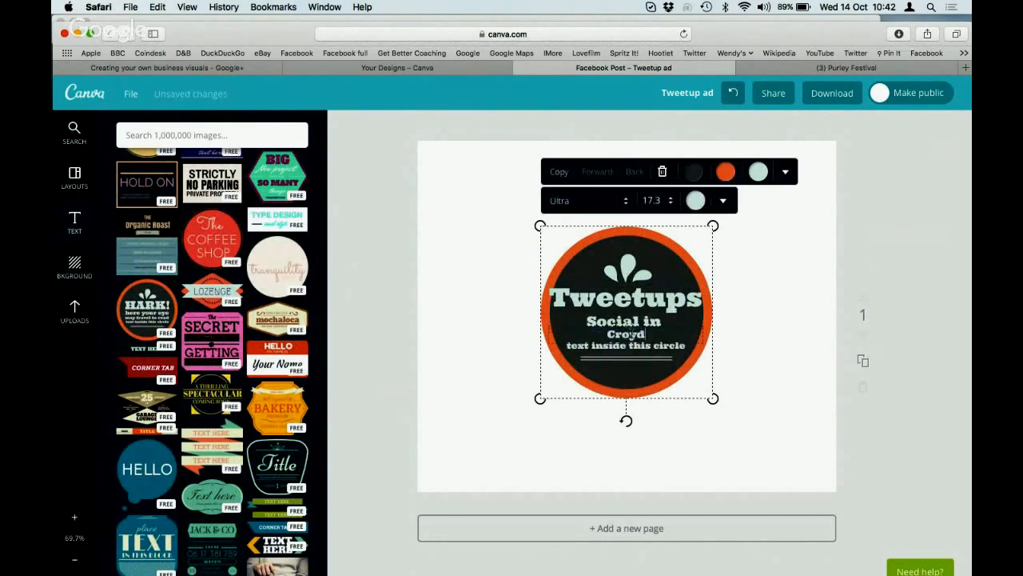
text(, Redhilla)
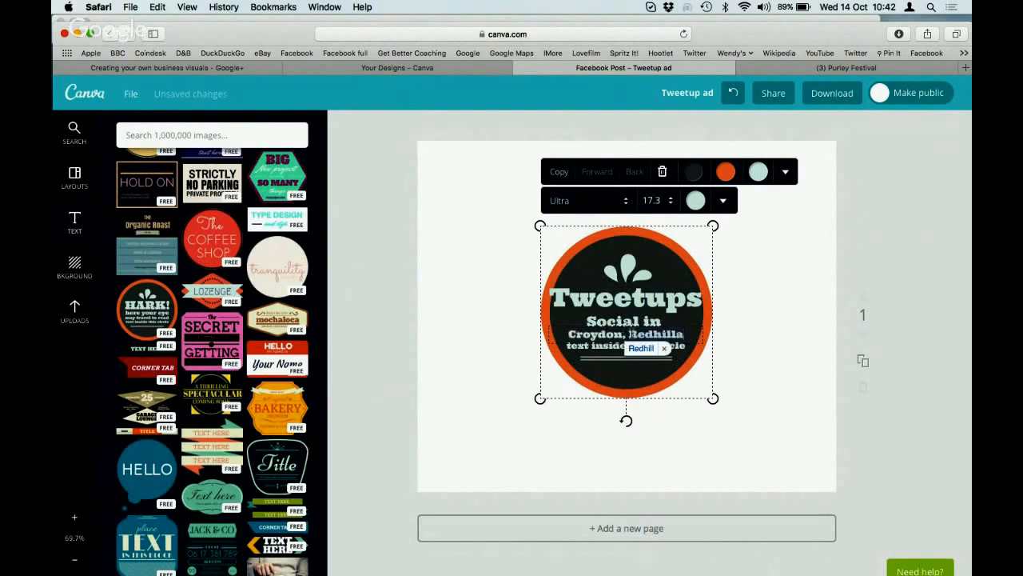
key(BackSpace)
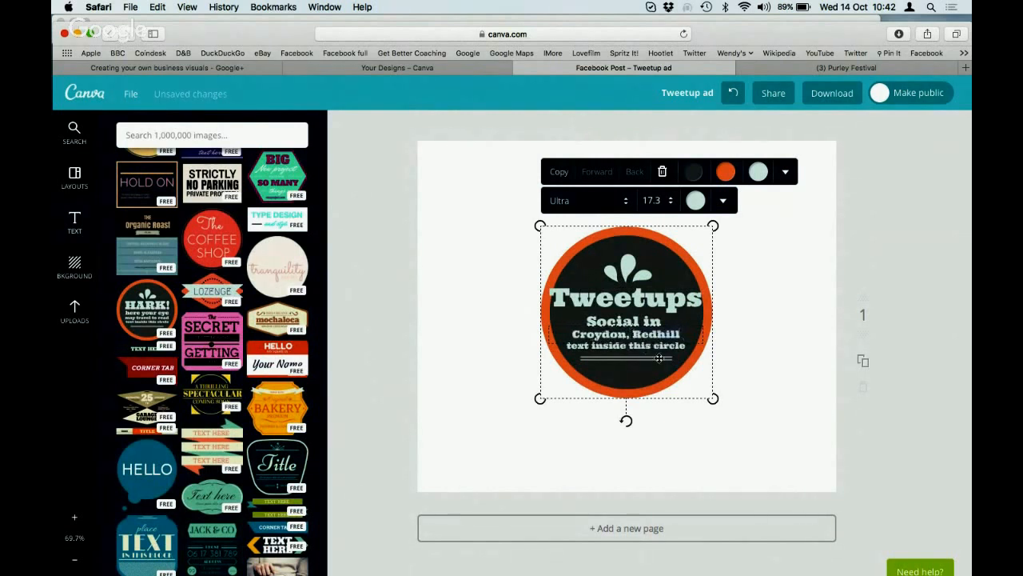
Replace the badge's last text line with "and Reigate"
click(664, 345)
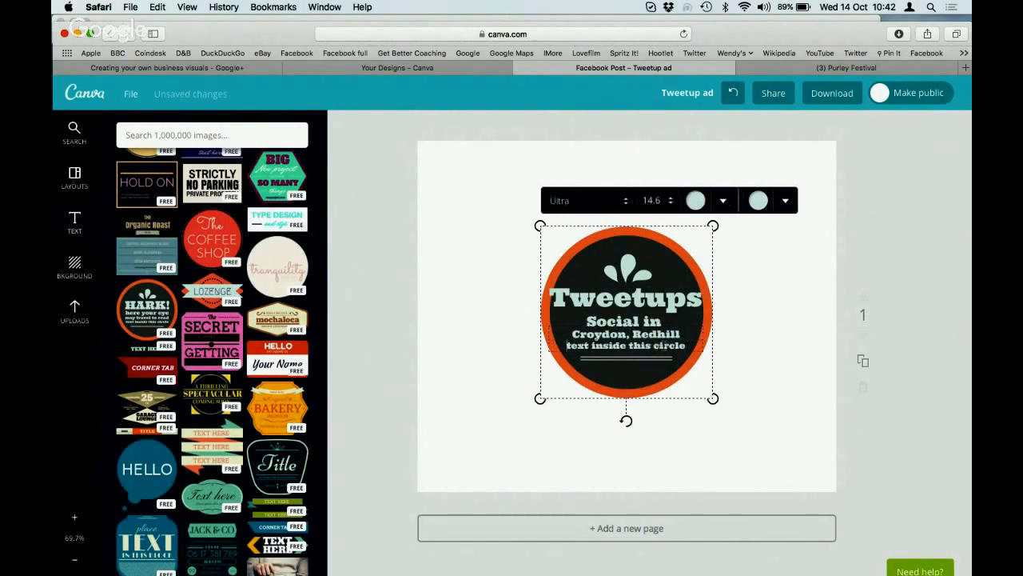
triple_click(664, 345)
text(and)
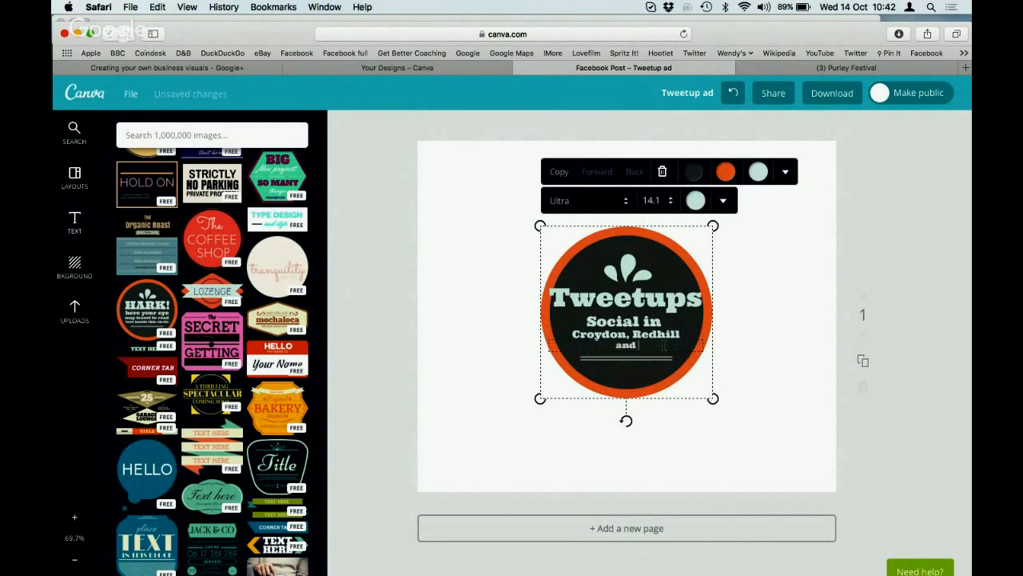
text( Reigate)
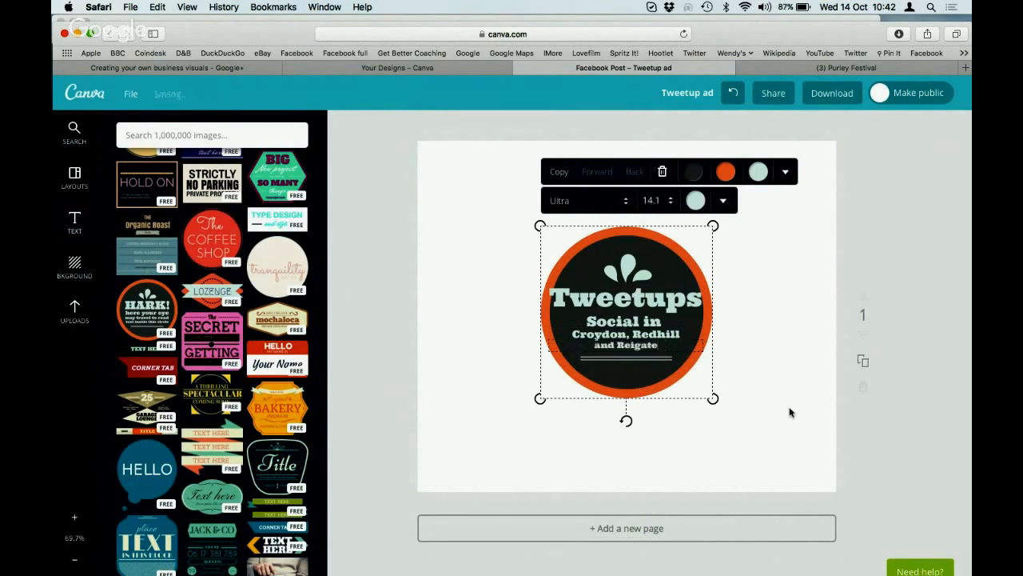
click(782, 409)
Recolour the badge's orange outer ring red and fine-tune it to a custom red shade
click(681, 287)
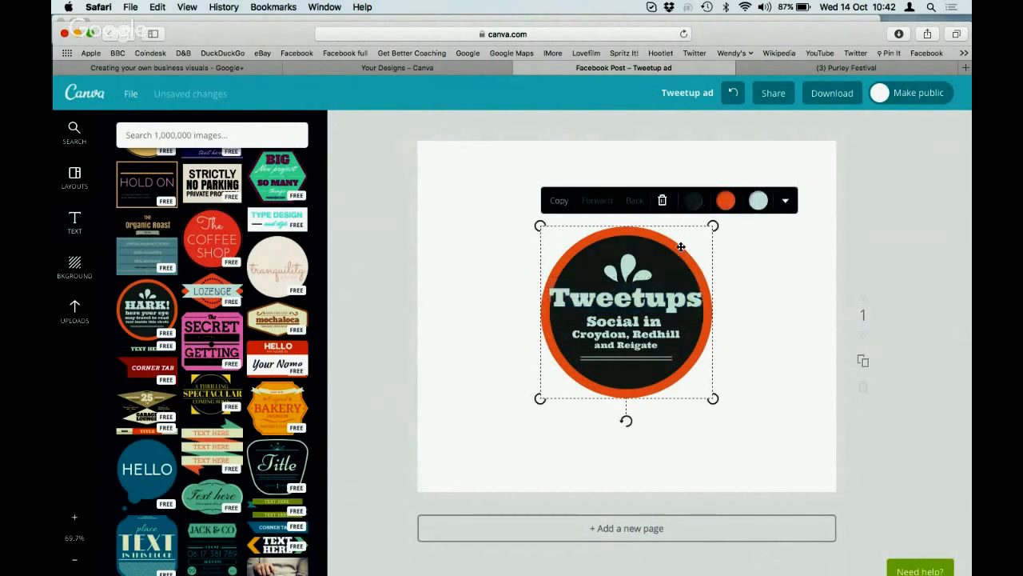
click(726, 201)
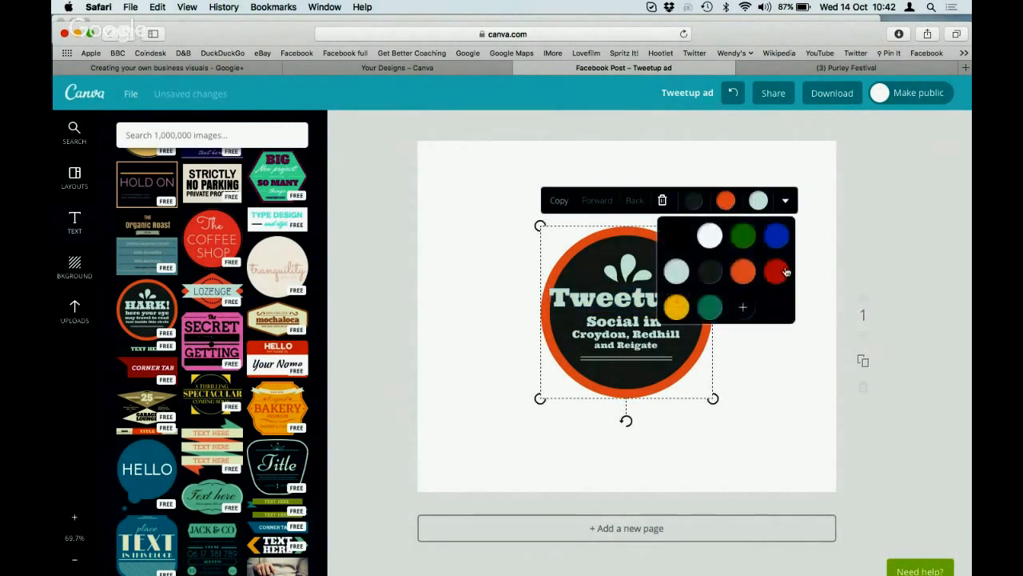
click(778, 272)
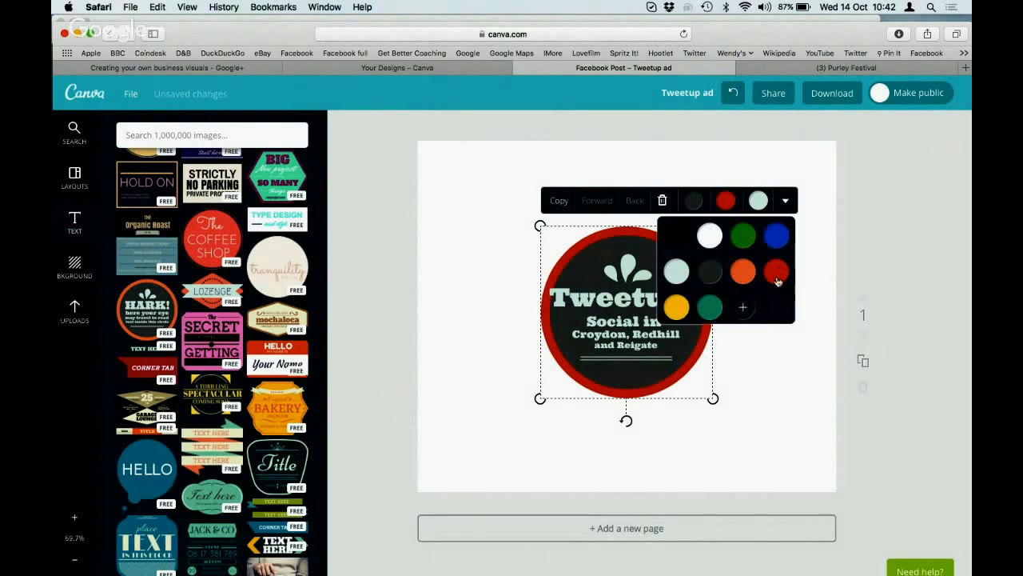
click(744, 308)
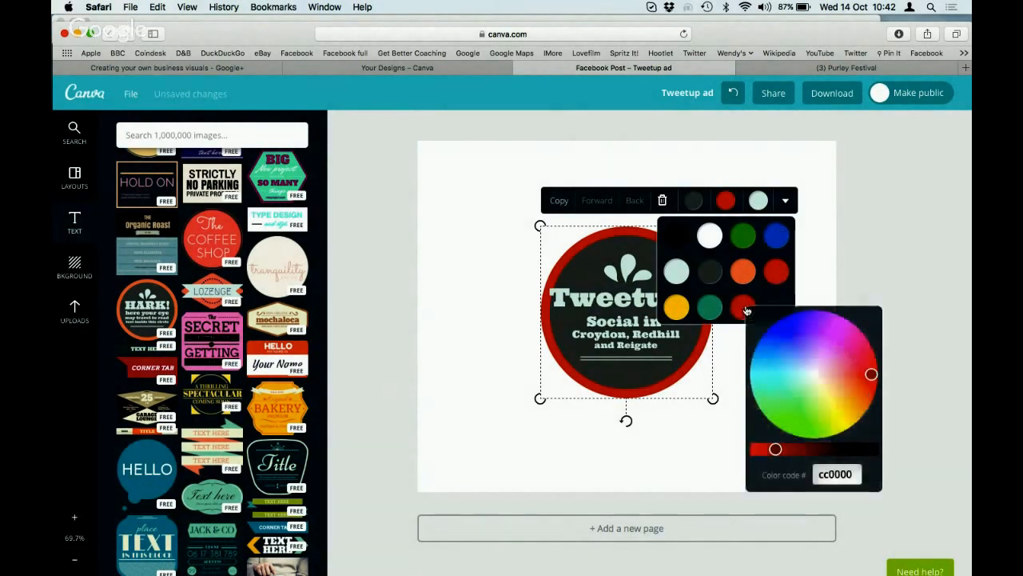
click(855, 374)
drag(854, 374, 850, 371)
click(859, 371)
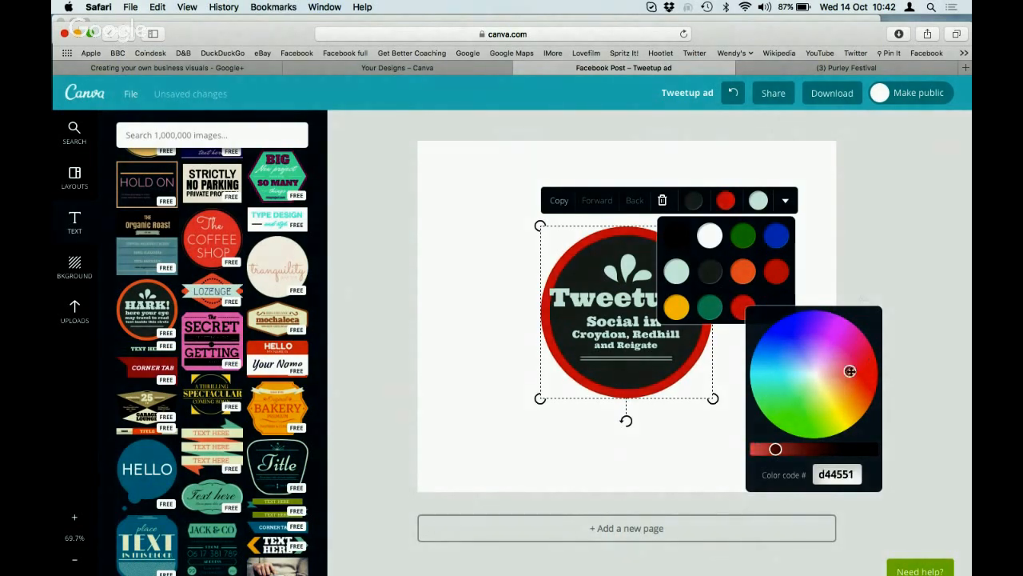
click(811, 257)
Lighten the badge's dark inner circle to the custom grey 6e6f72
click(659, 262)
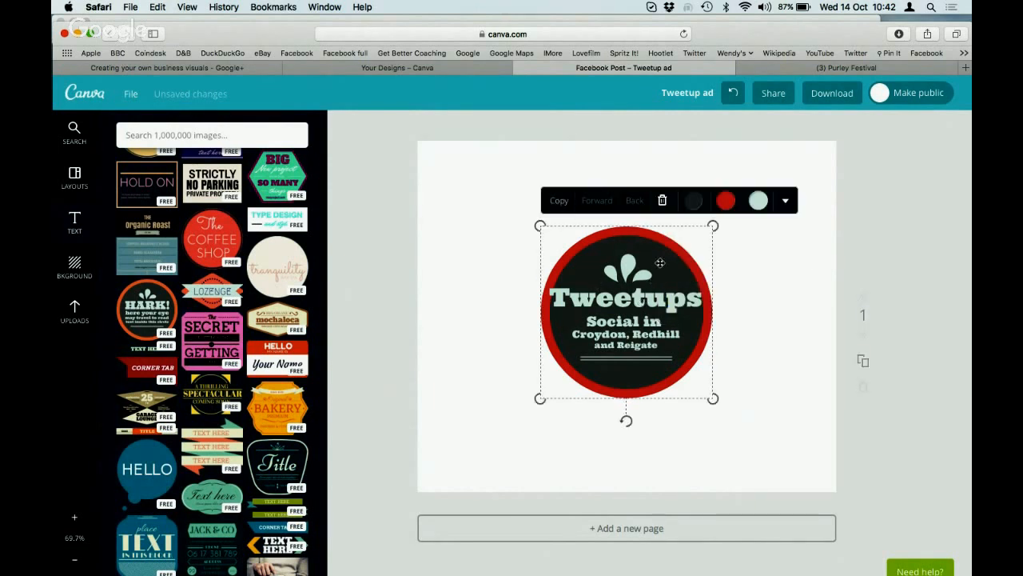
click(691, 204)
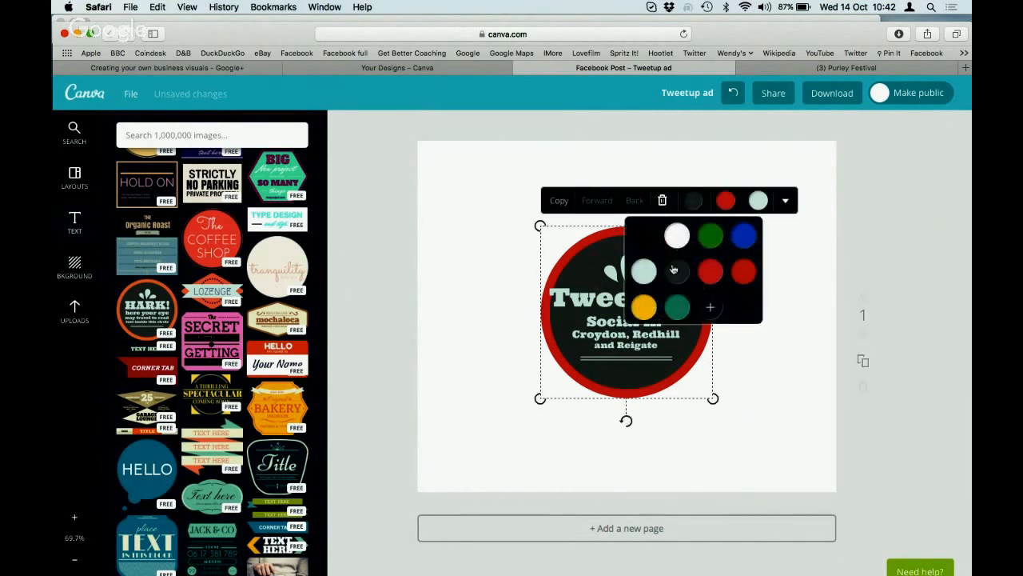
click(708, 308)
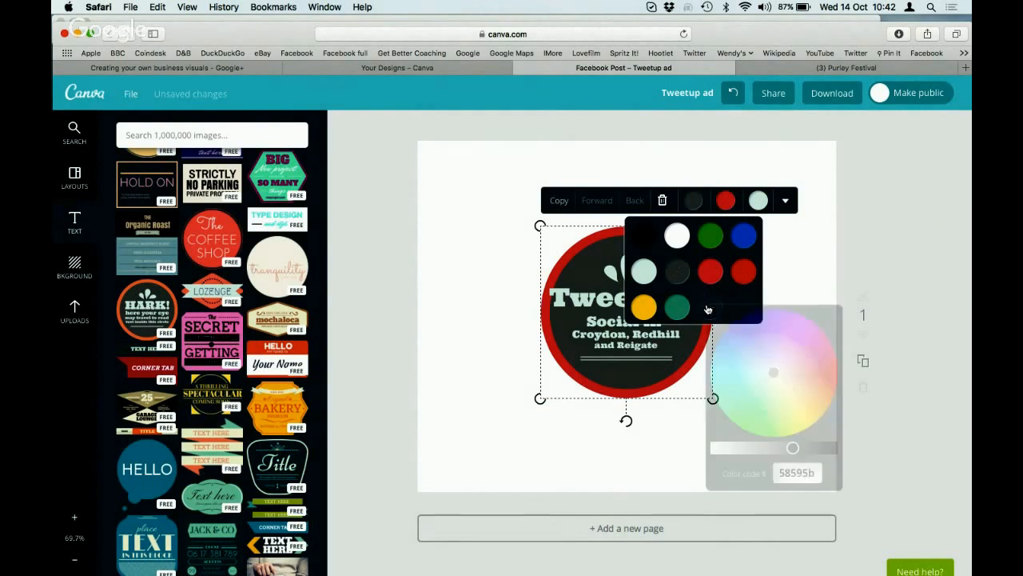
click(779, 447)
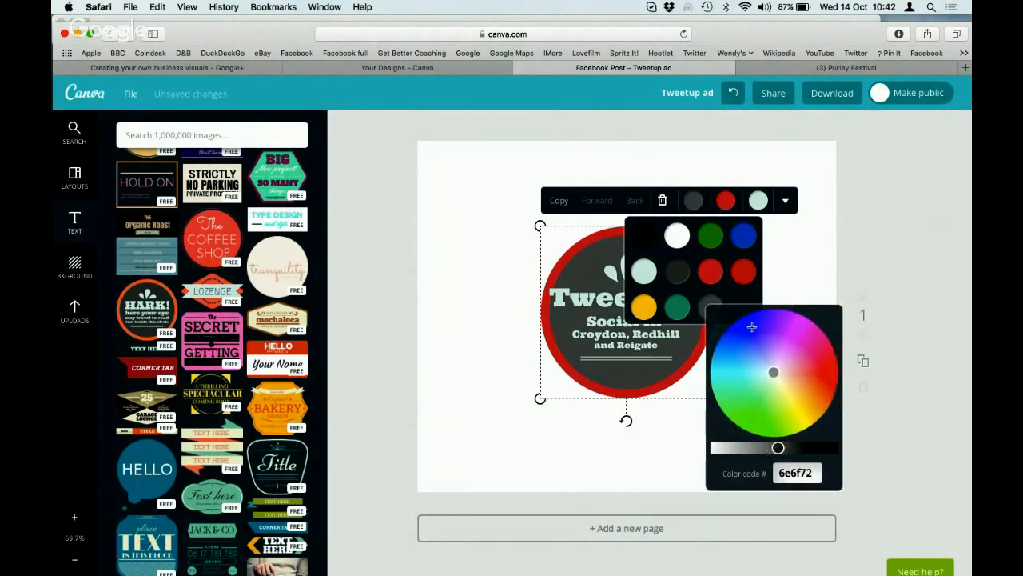
click(805, 236)
Set the font size of the "Tweetups" headline to 42
double_click(636, 297)
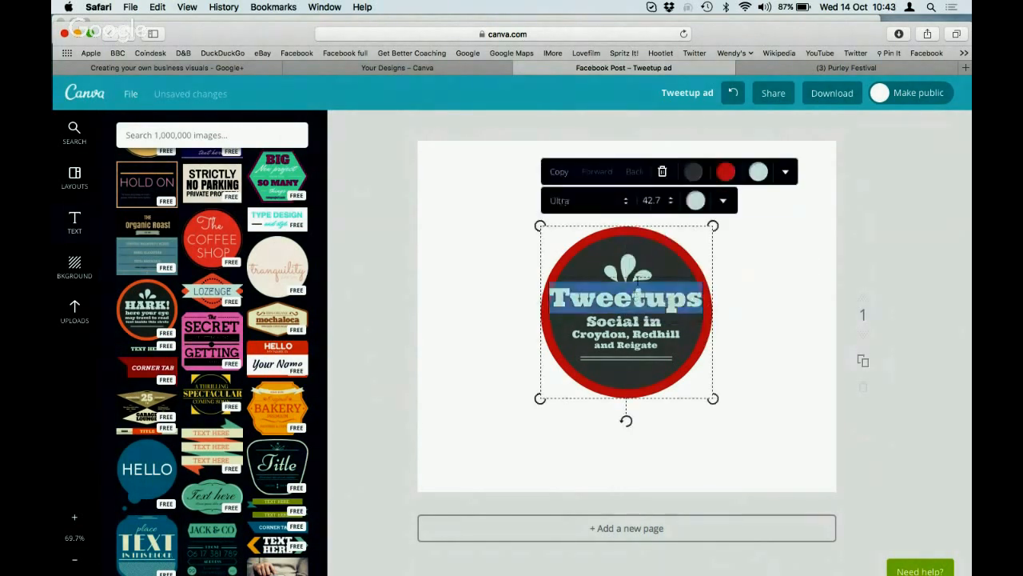
click(668, 200)
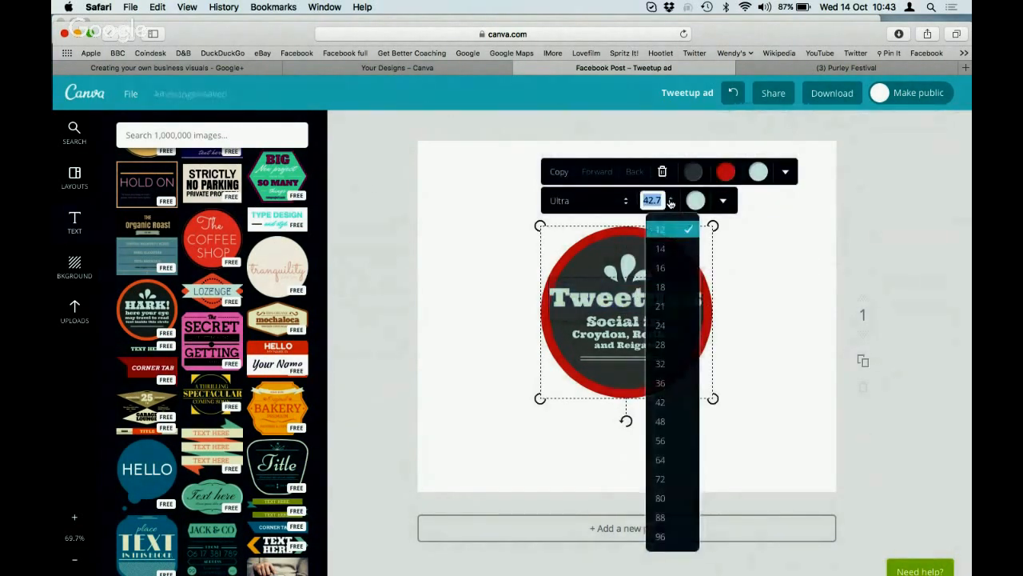
click(693, 397)
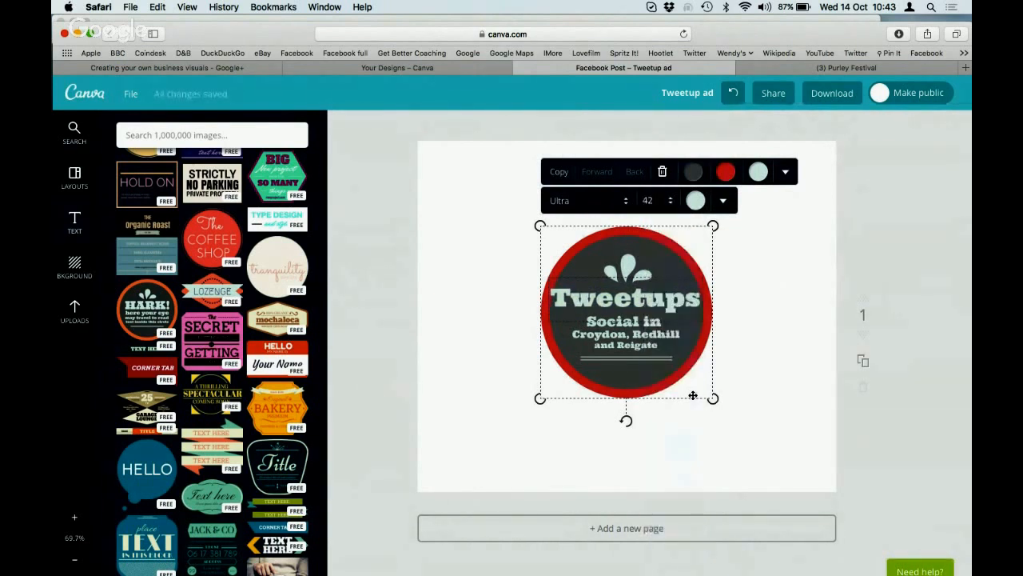
click(790, 383)
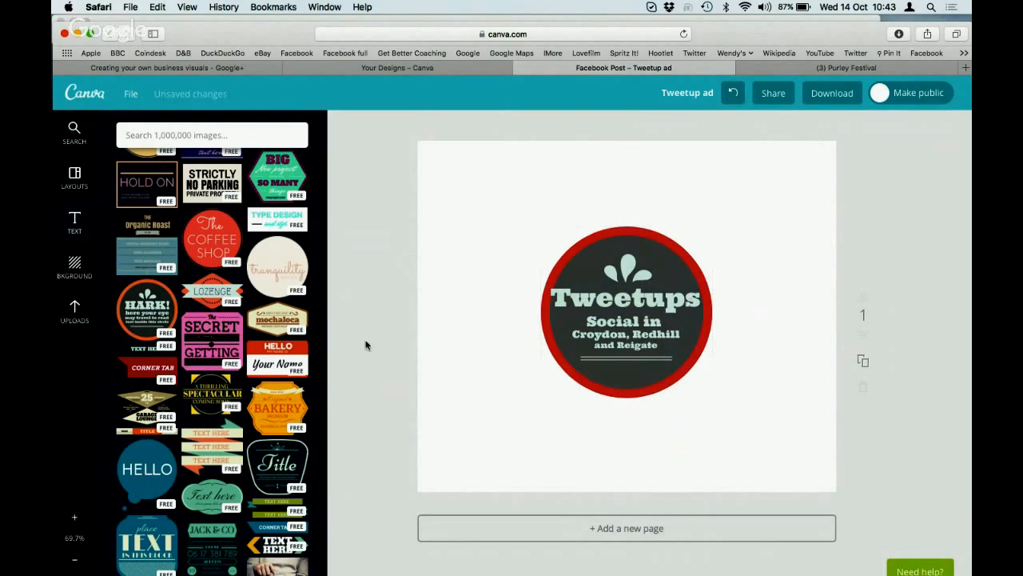
Add the uploaded photo of the group around the round table, enlarged to page width across the upper part of the page, behind the badge
scroll(213, 288, up, 10)
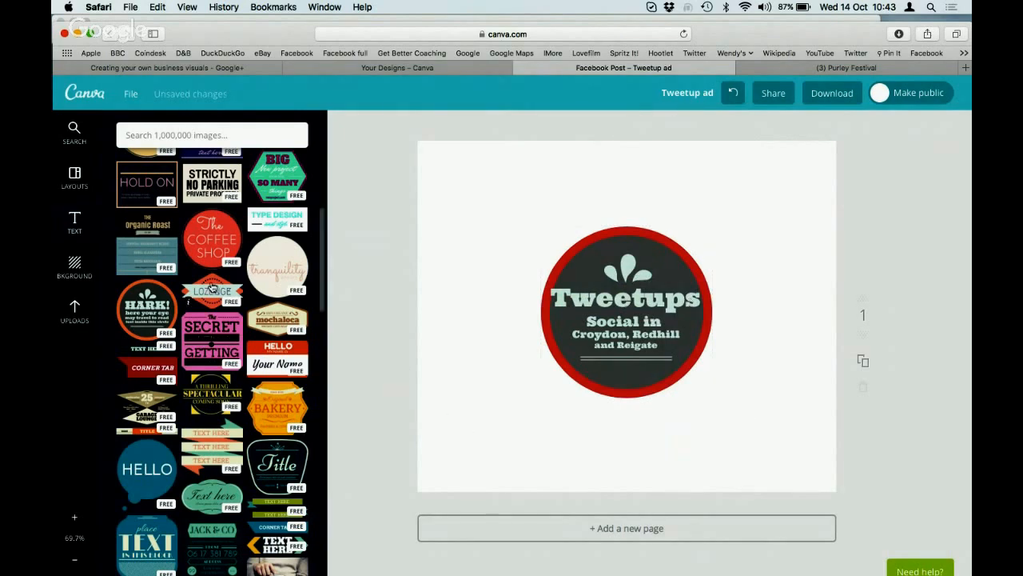
click(74, 311)
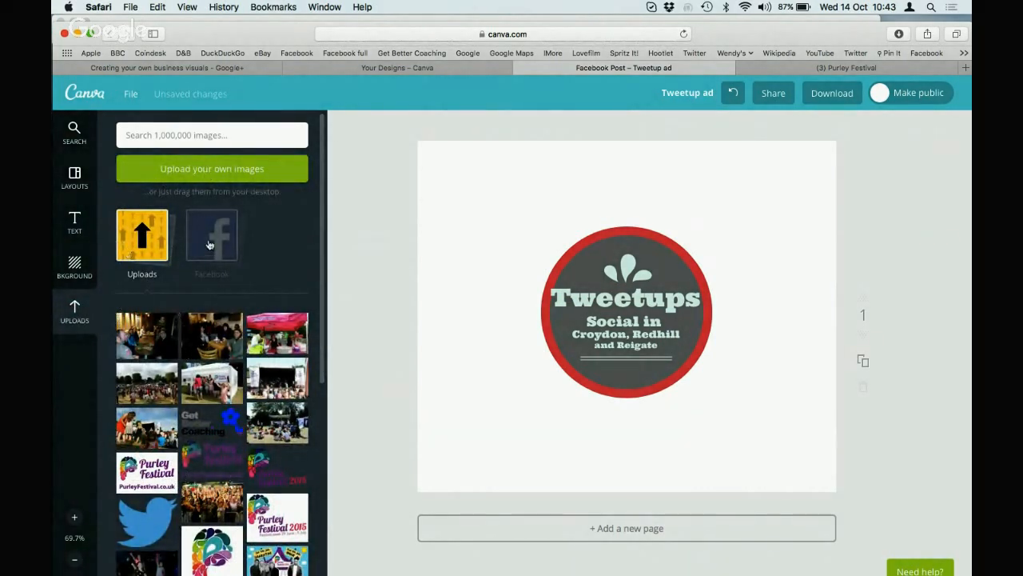
drag(152, 345, 701, 281)
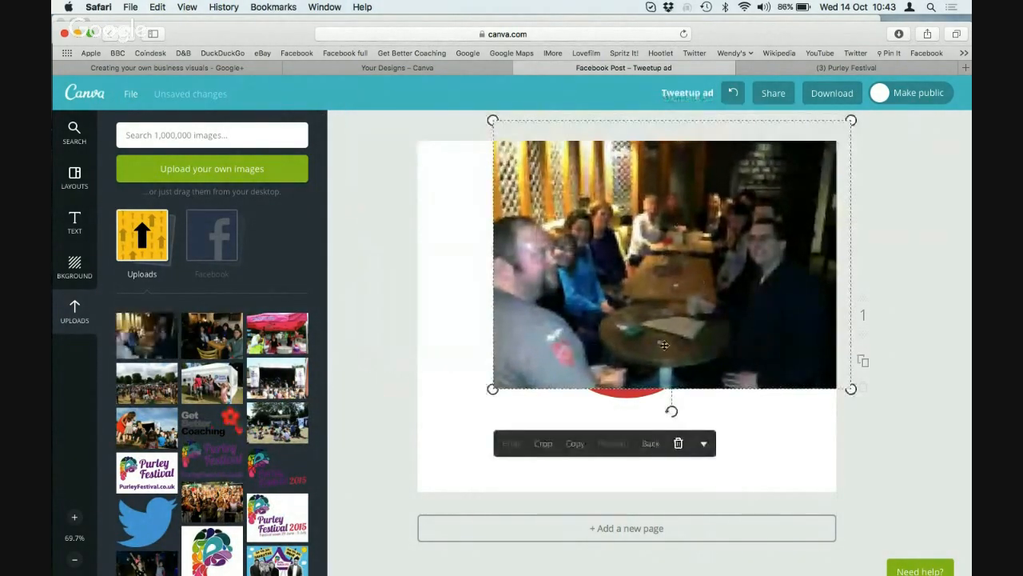
drag(493, 387, 347, 365)
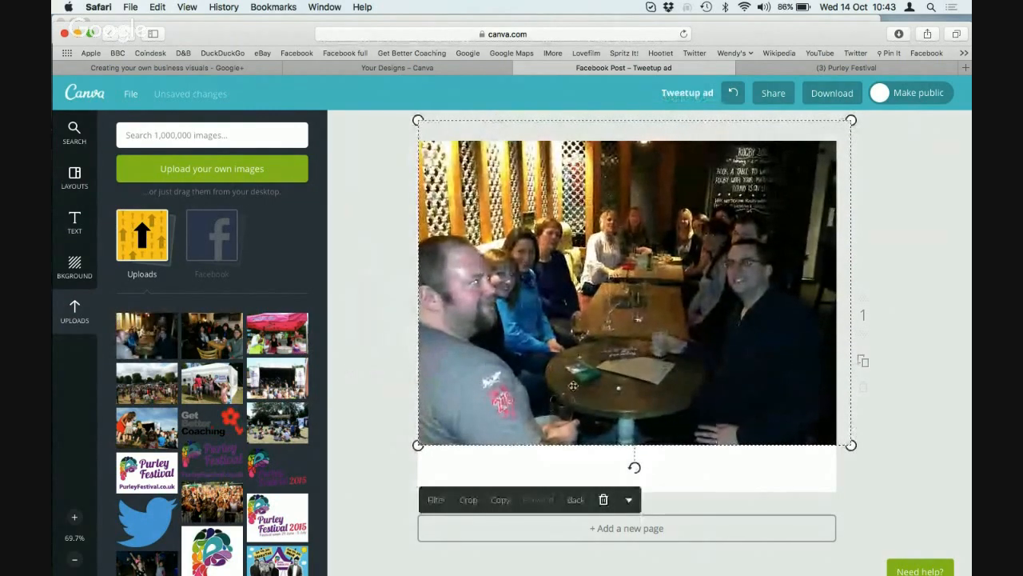
drag(631, 331, 624, 276)
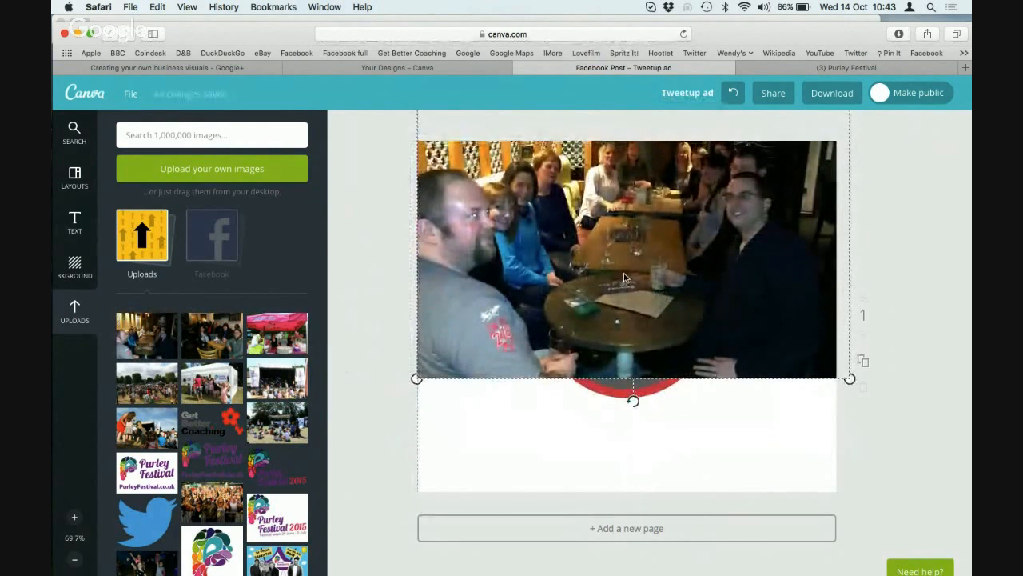
drag(623, 272, 624, 272)
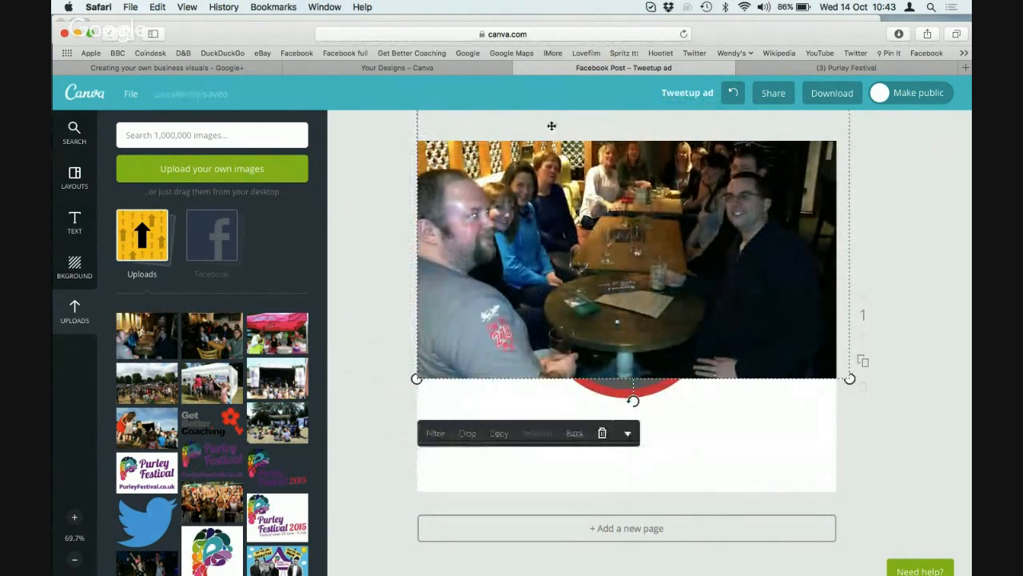
click(574, 433)
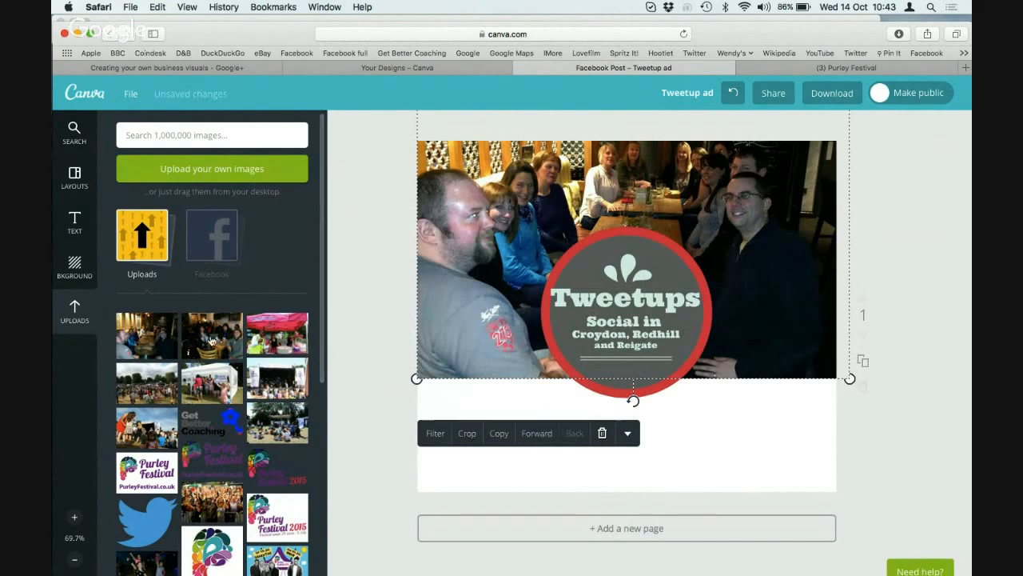
Add the uploaded photo of the group with coffee cups, enlarged to fill the lower part of the page, behind the badge
drag(211, 344, 660, 428)
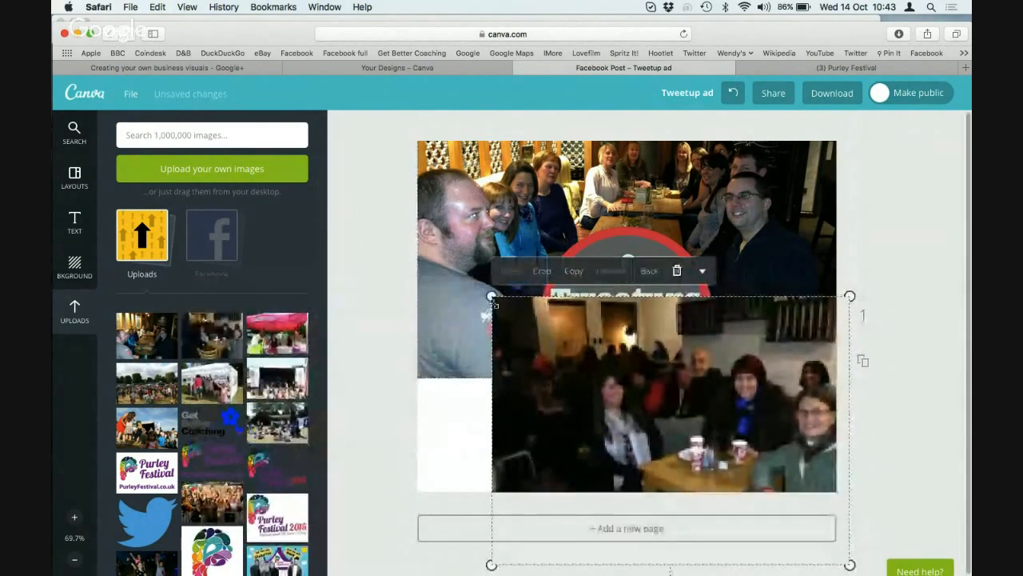
drag(492, 297, 388, 281)
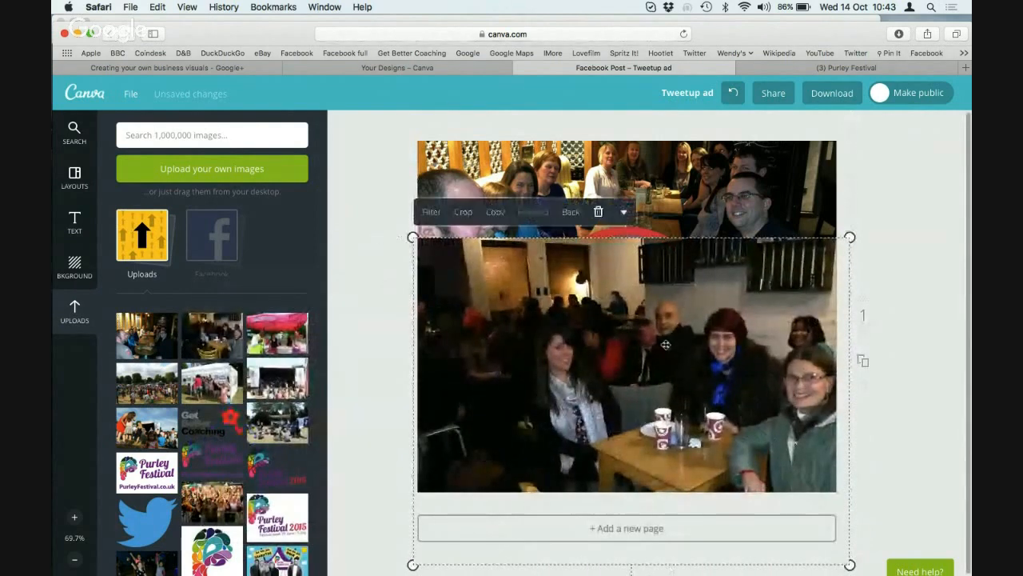
drag(668, 347, 664, 424)
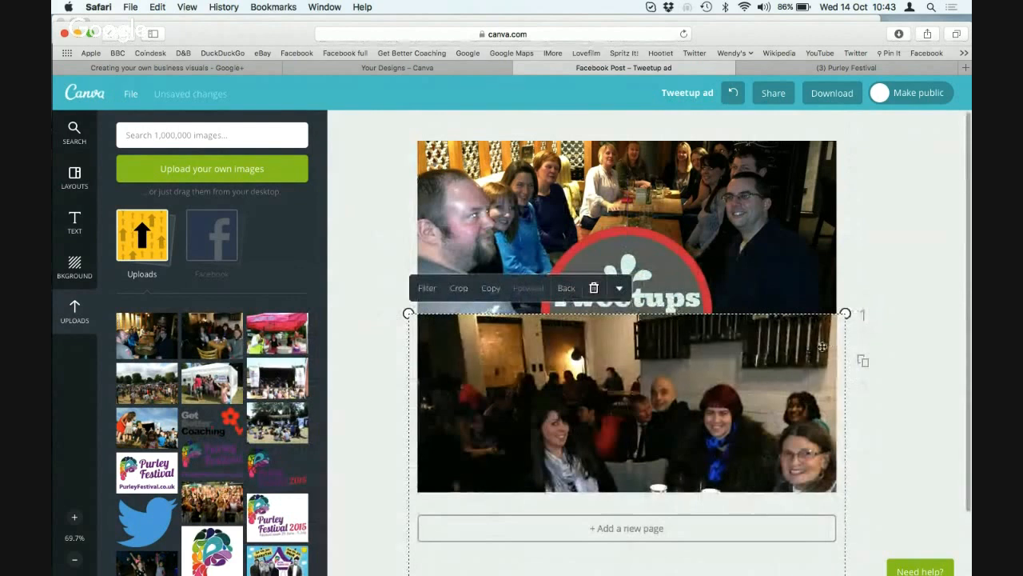
drag(781, 350, 783, 348)
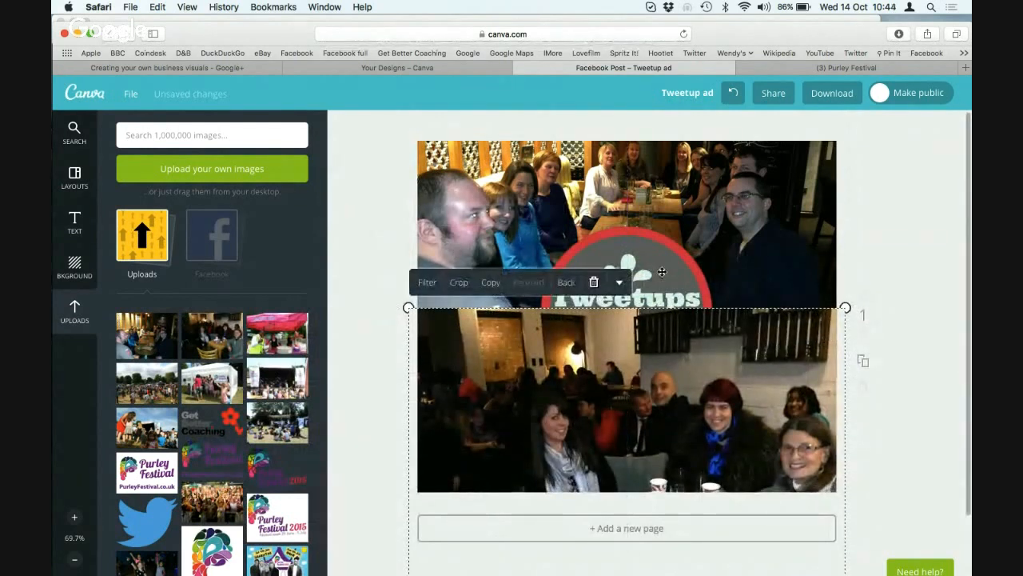
drag(710, 352, 711, 358)
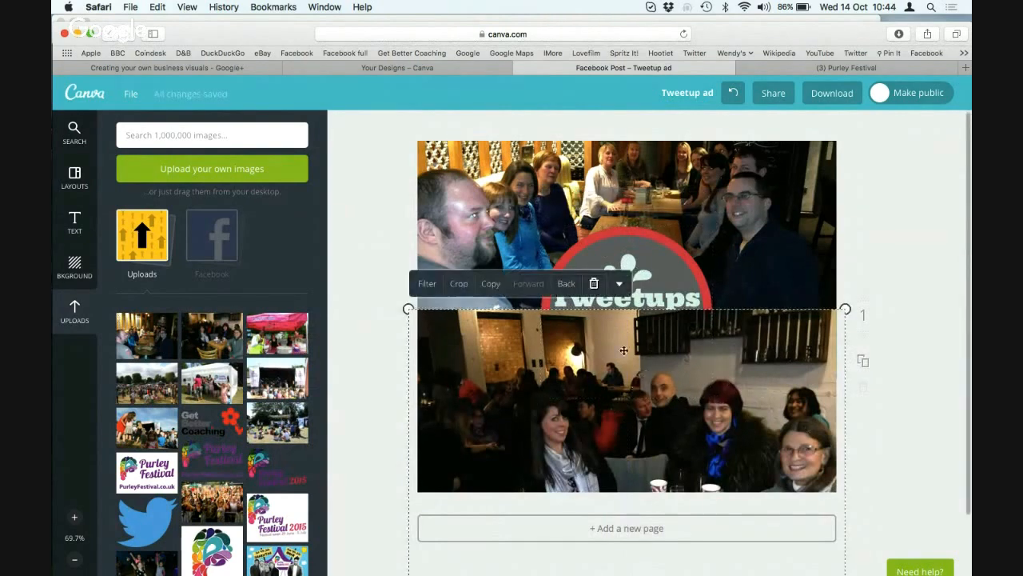
click(569, 284)
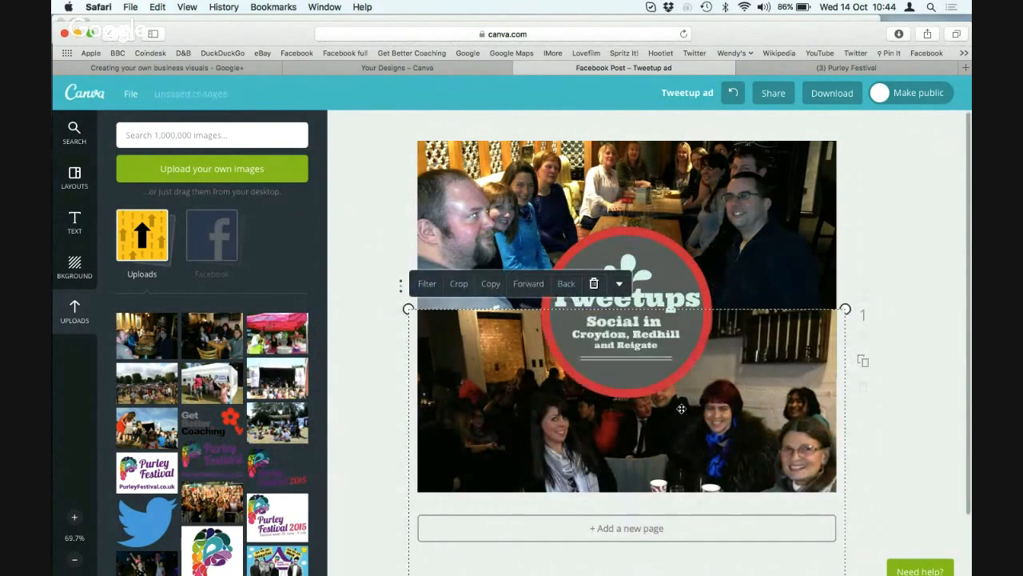
Shrink the Tweetups badge slightly and move it up clear of the faces in the lower photo
click(919, 312)
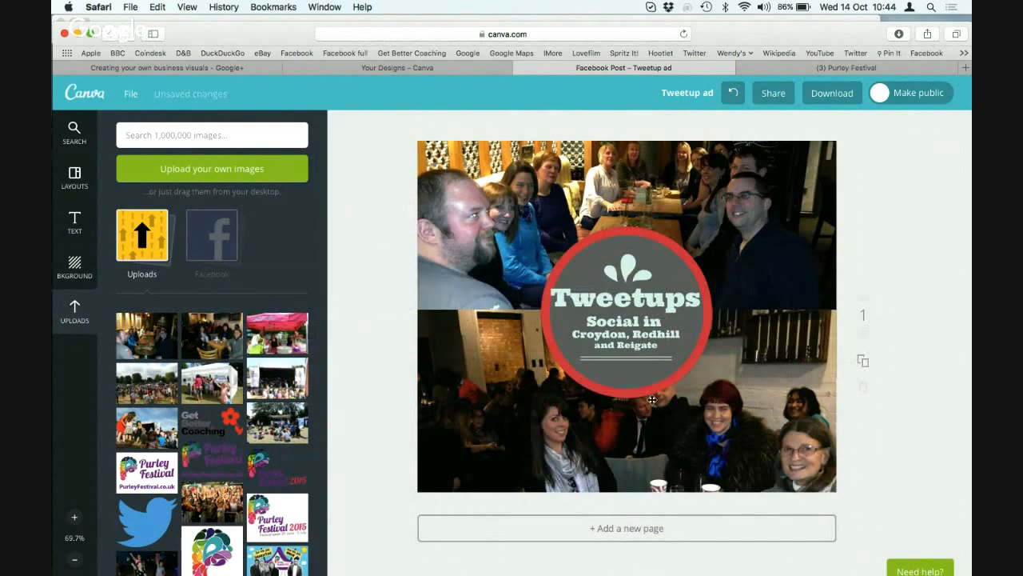
drag(638, 364, 638, 357)
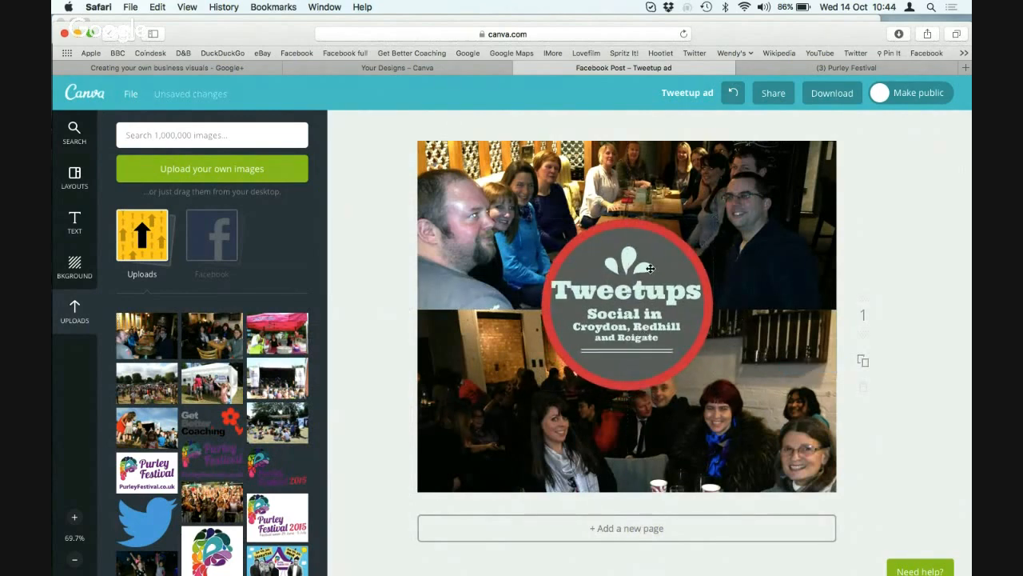
click(650, 269)
drag(712, 218, 698, 227)
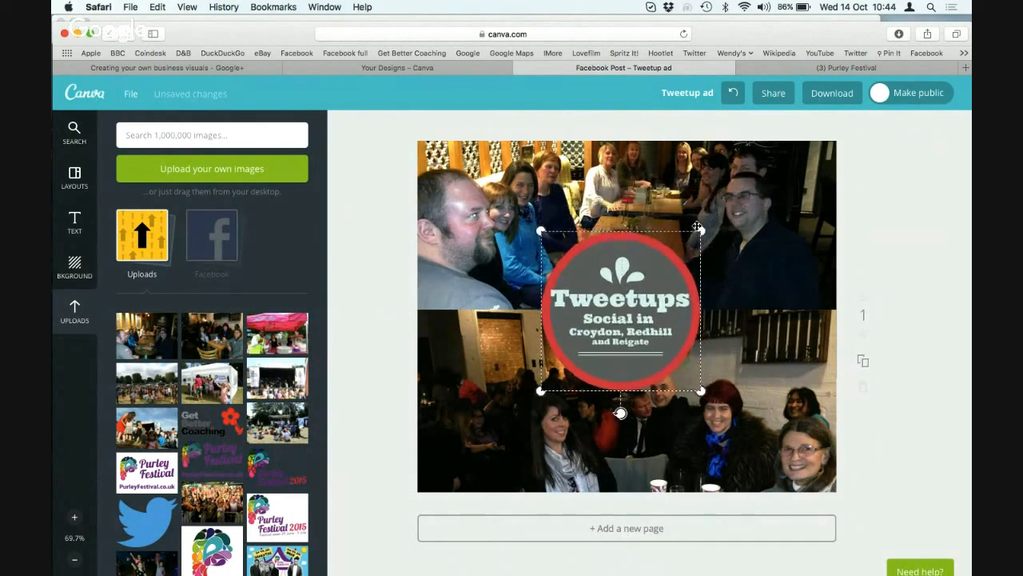
drag(656, 295, 657, 287)
click(673, 386)
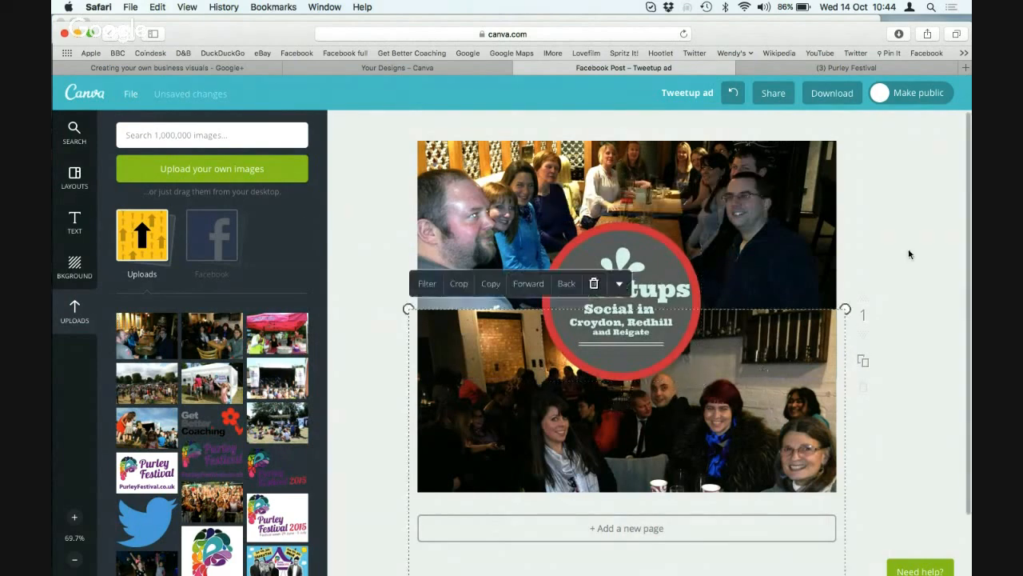
click(912, 254)
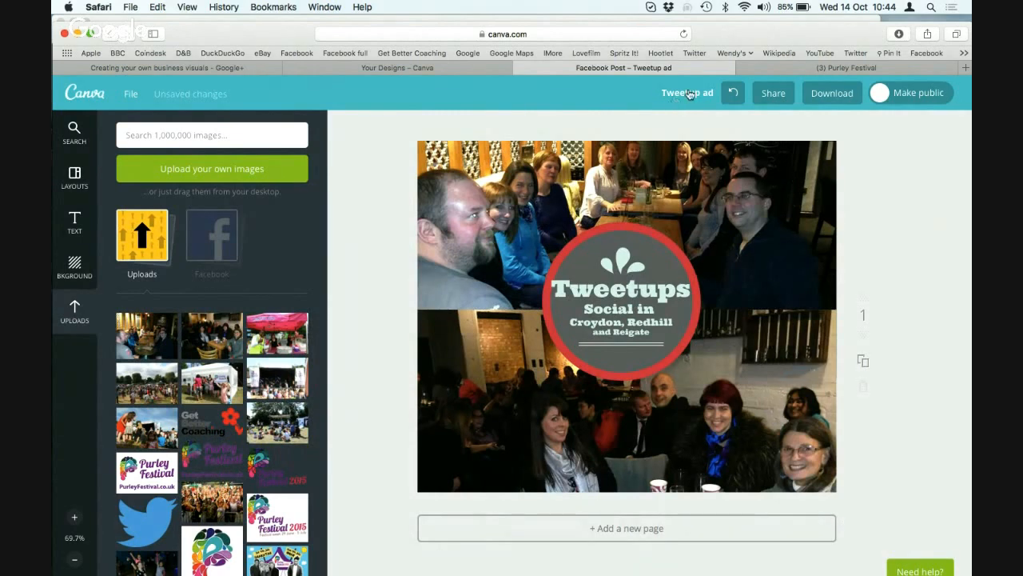
Download the design as a JPG image for web and move the downloaded file from Downloads to the Desktop
click(836, 93)
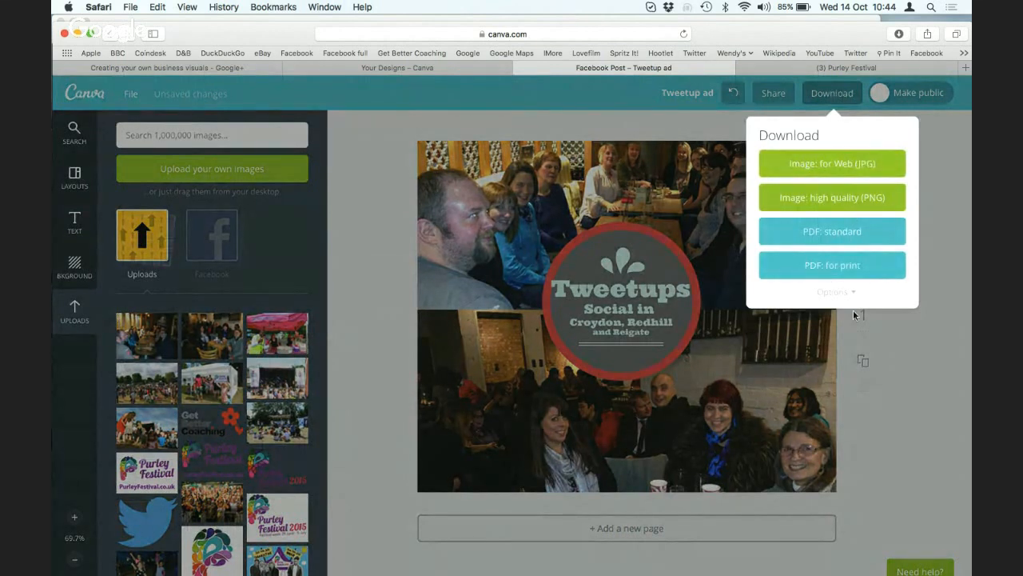
click(838, 166)
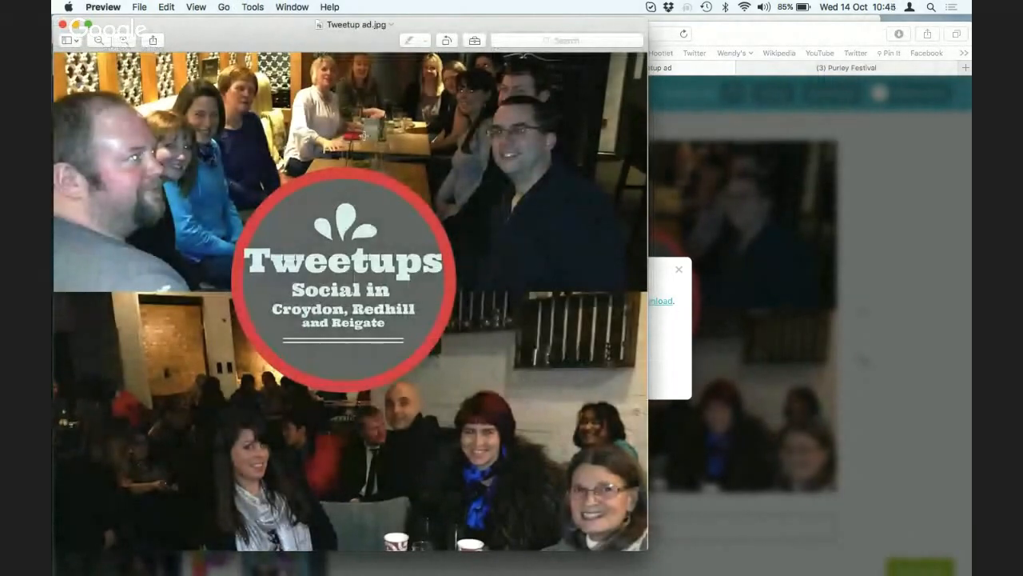
click(137, 7)
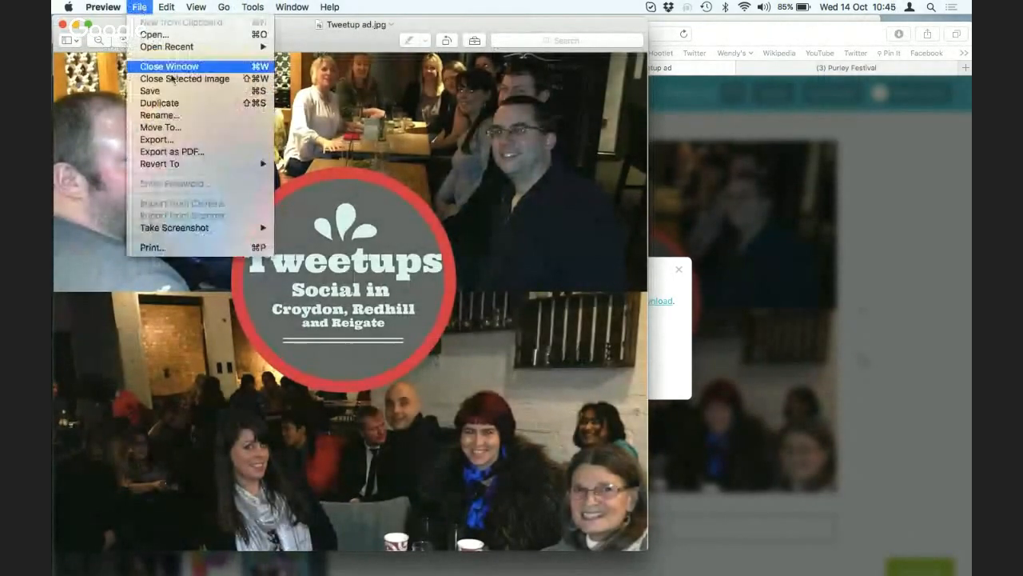
click(179, 126)
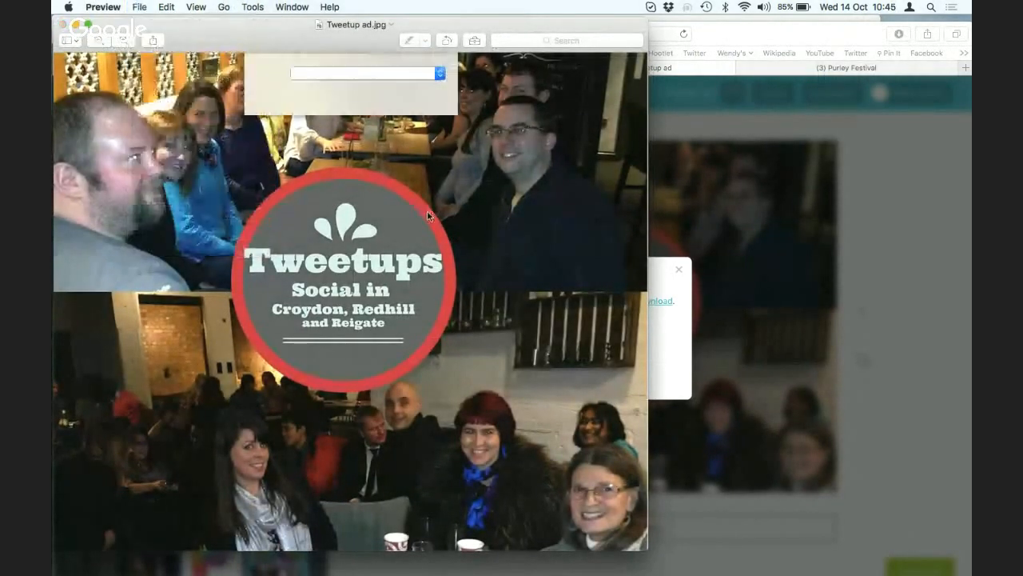
click(438, 72)
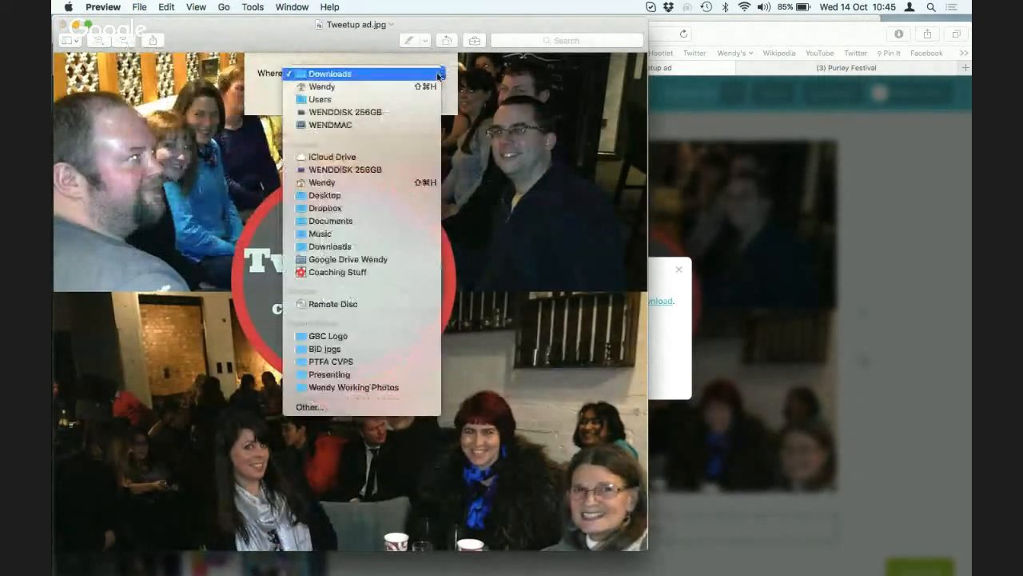
click(404, 195)
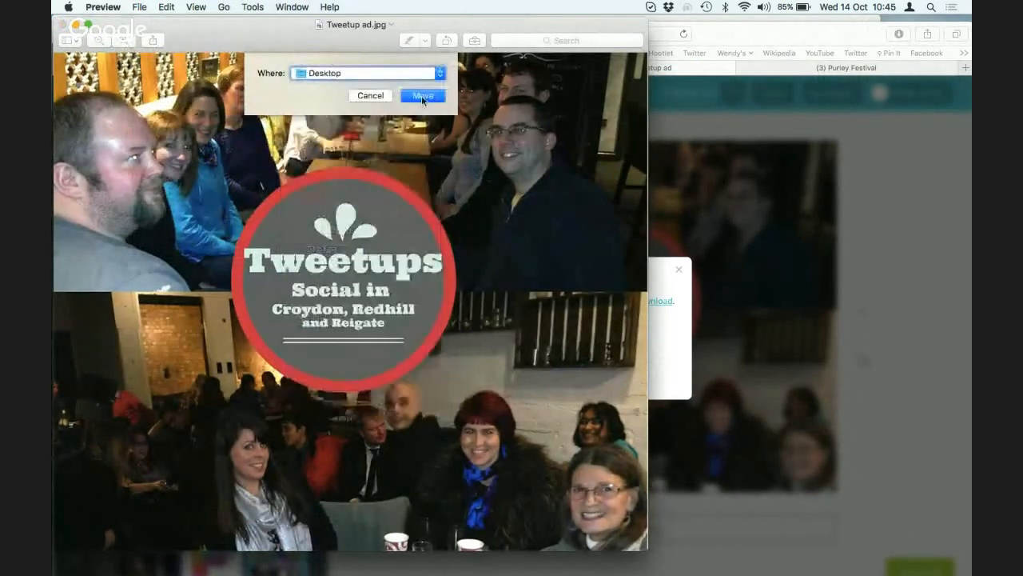
click(421, 95)
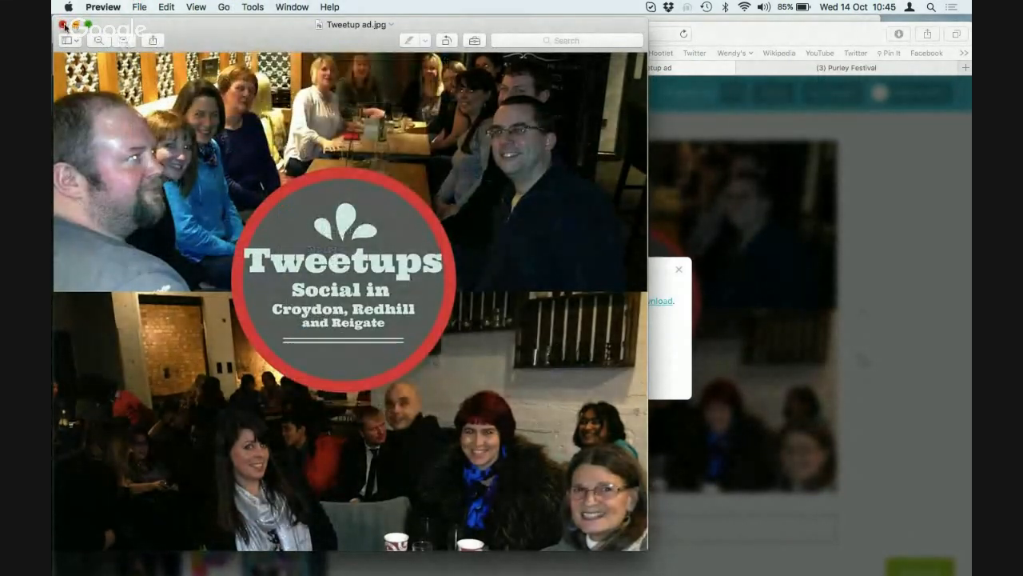
click(63, 25)
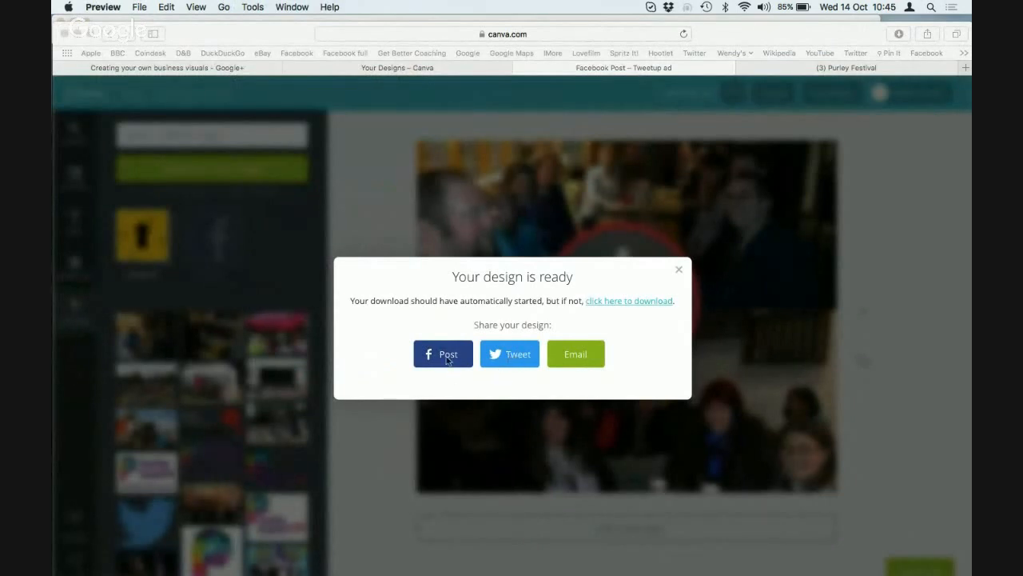
click(677, 272)
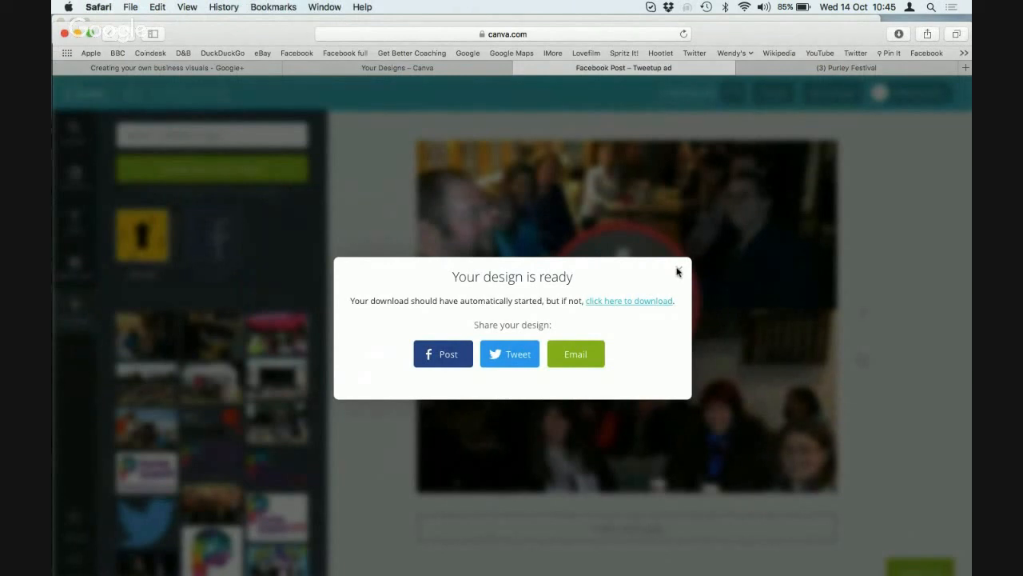
click(680, 271)
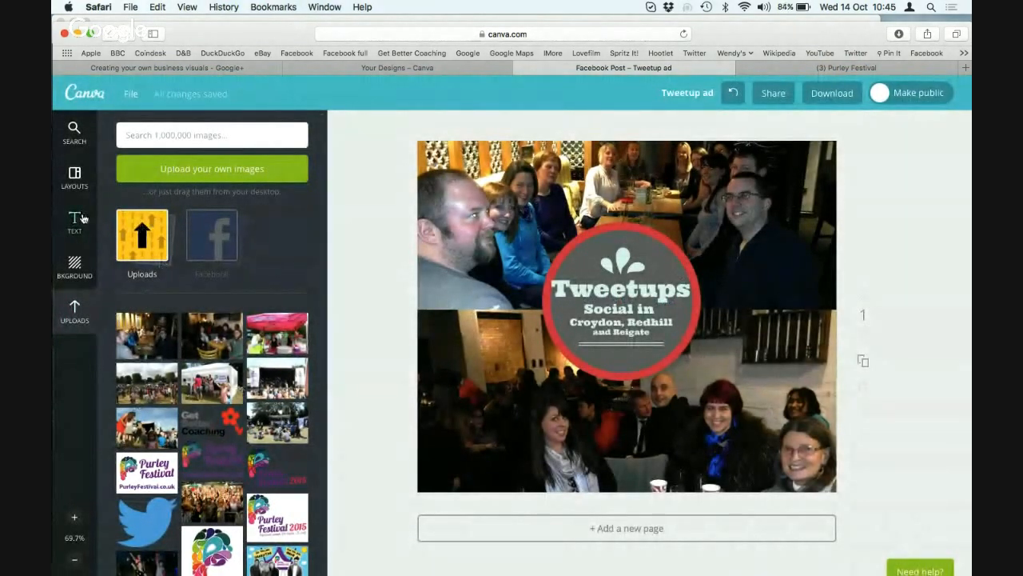
Leave the Tweetup ad and start a new Facebook Cover design
scroll(176, 462, down, 5)
scroll(177, 462, up, 5)
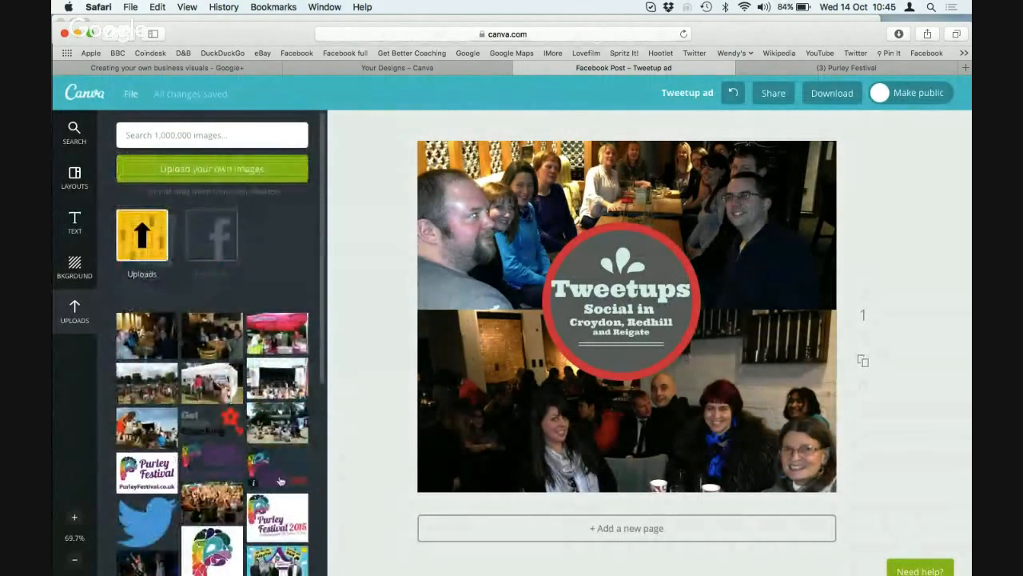
scroll(280, 481, down, 5)
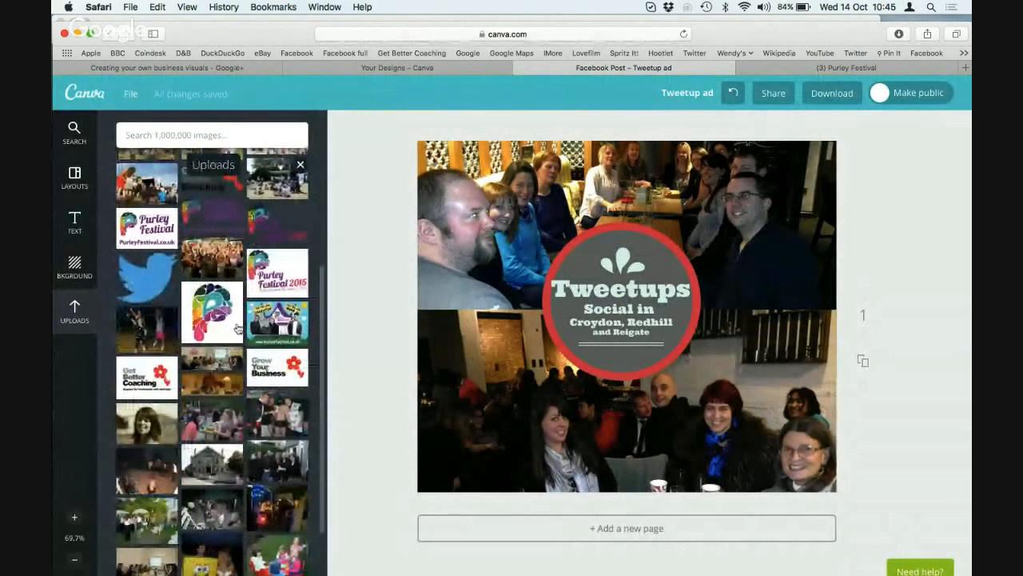
scroll(233, 319, up, 5)
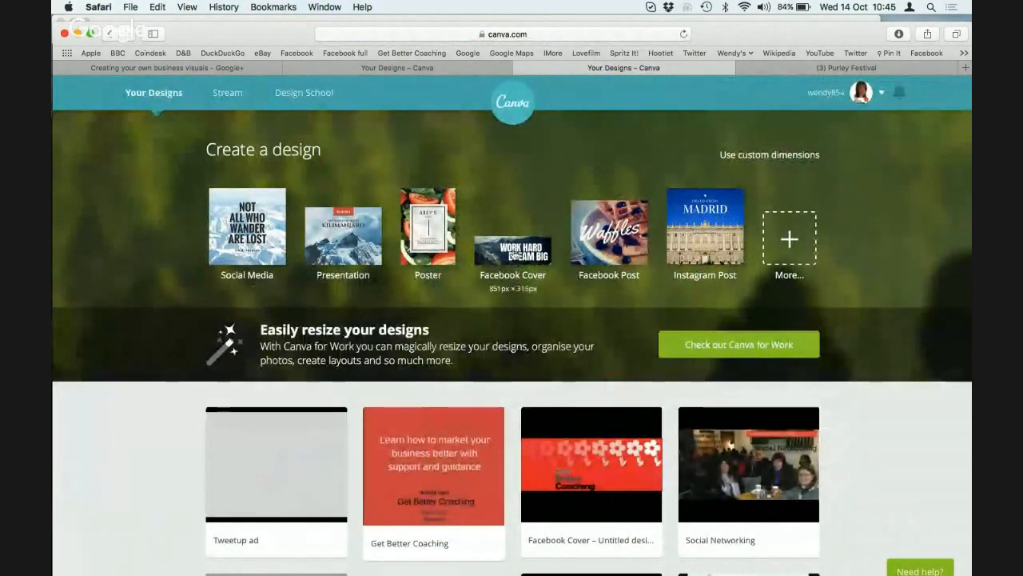
click(517, 256)
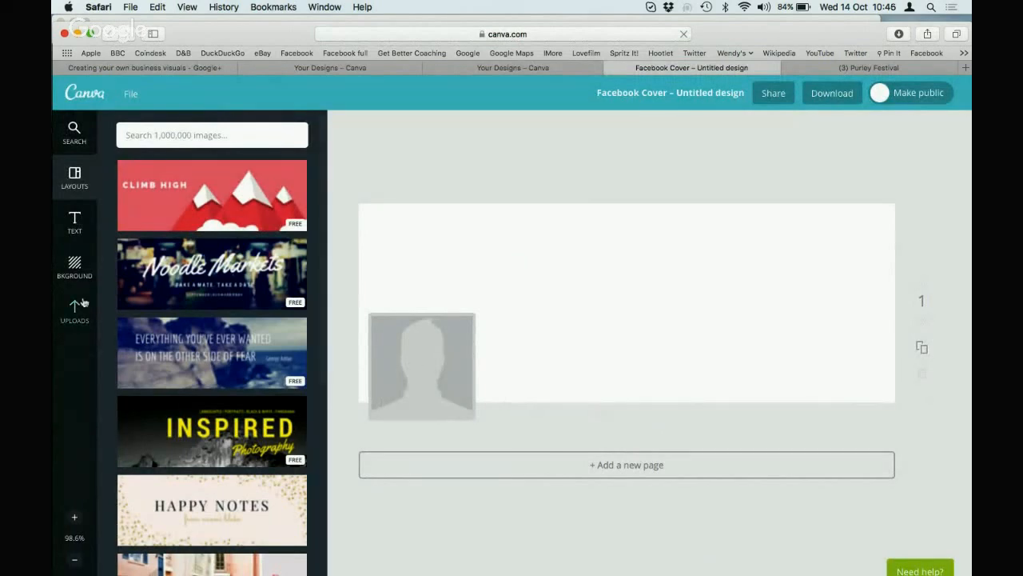
Look through the layouts, text styles, backgrounds and uploaded images available for the Facebook Cover
scroll(189, 371, down, 5)
scroll(189, 370, down, 6)
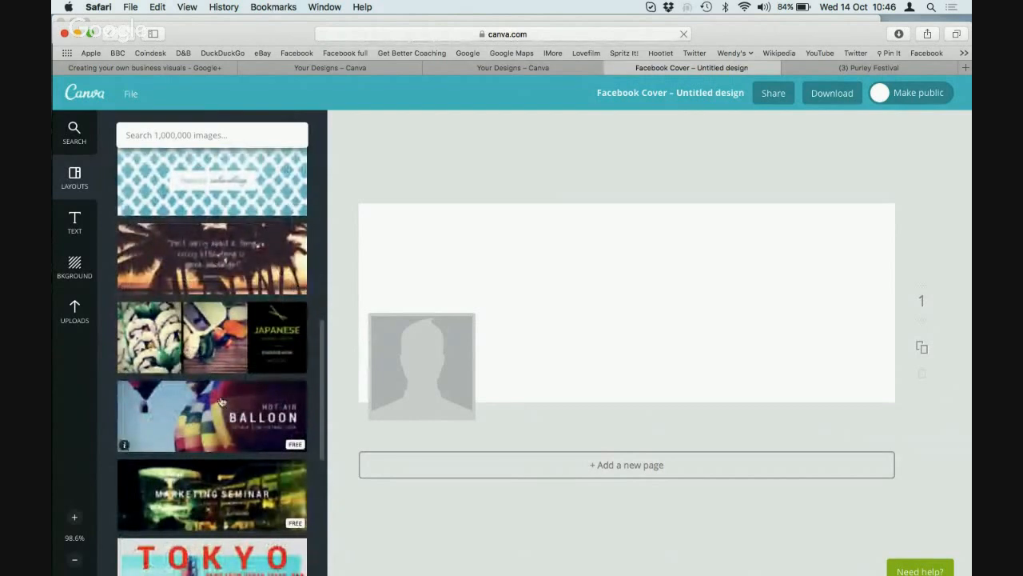
scroll(227, 346, down, 5)
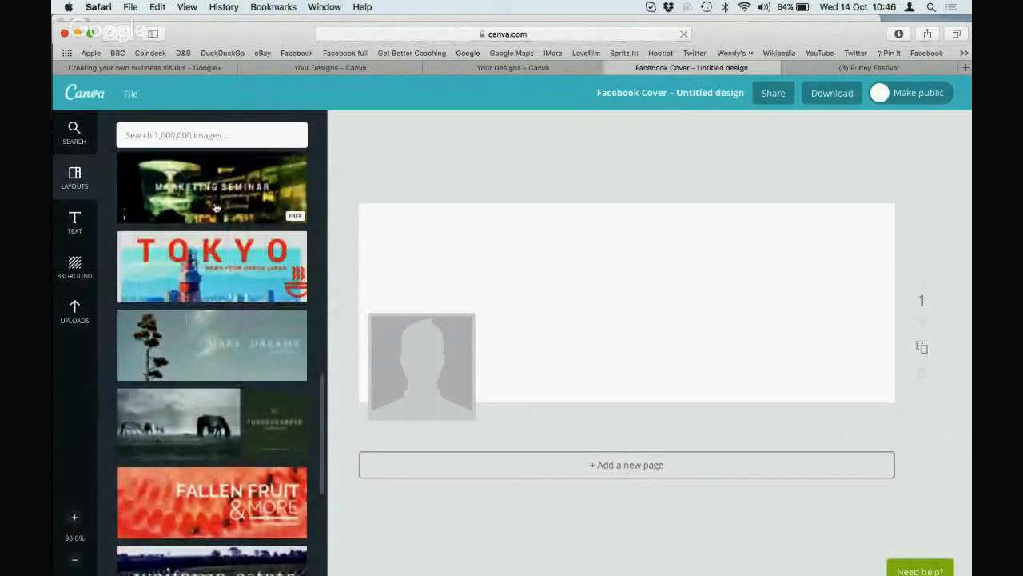
scroll(221, 352, down, 10)
scroll(220, 361, down, 3)
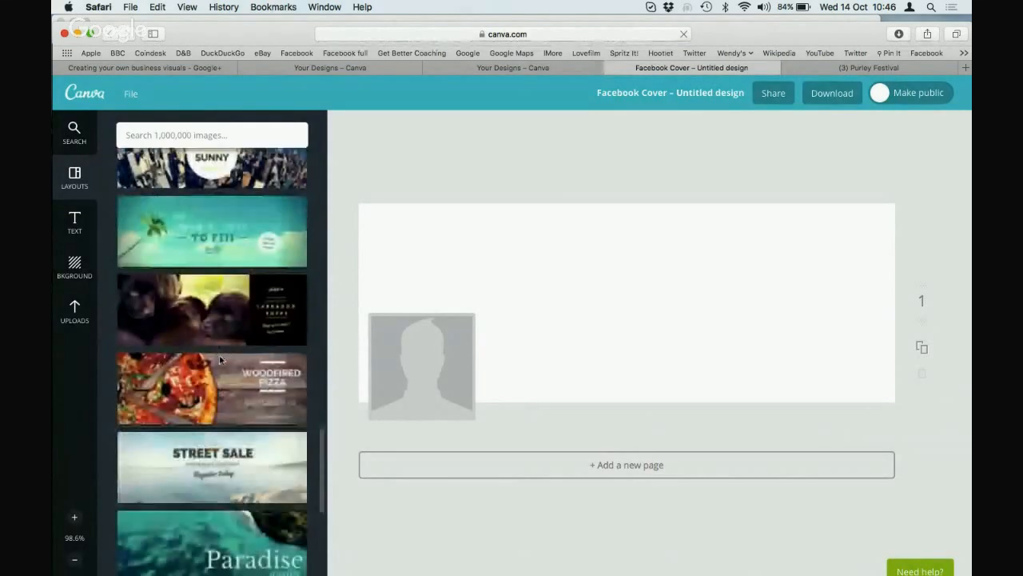
scroll(233, 428, up, 10)
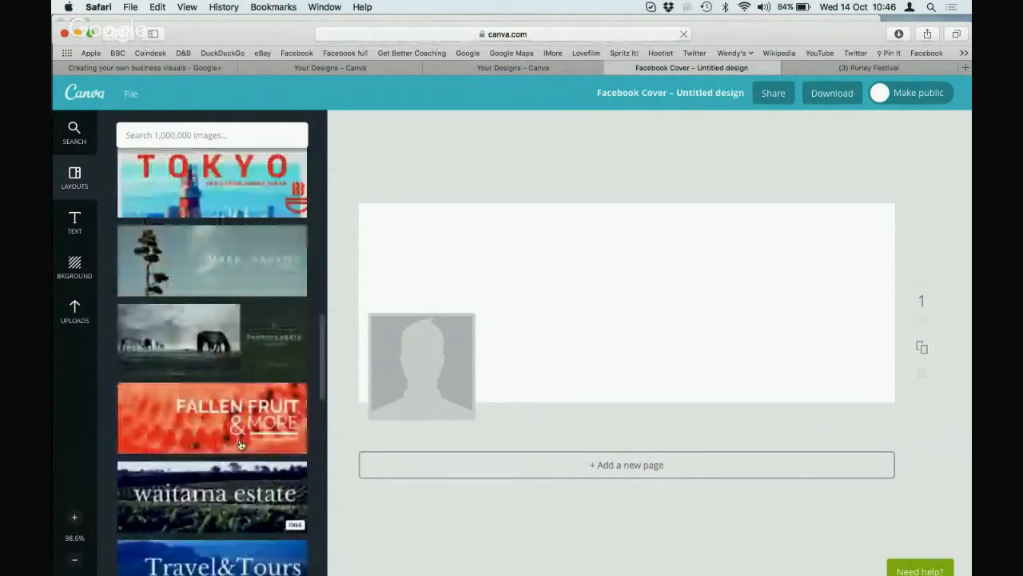
click(74, 224)
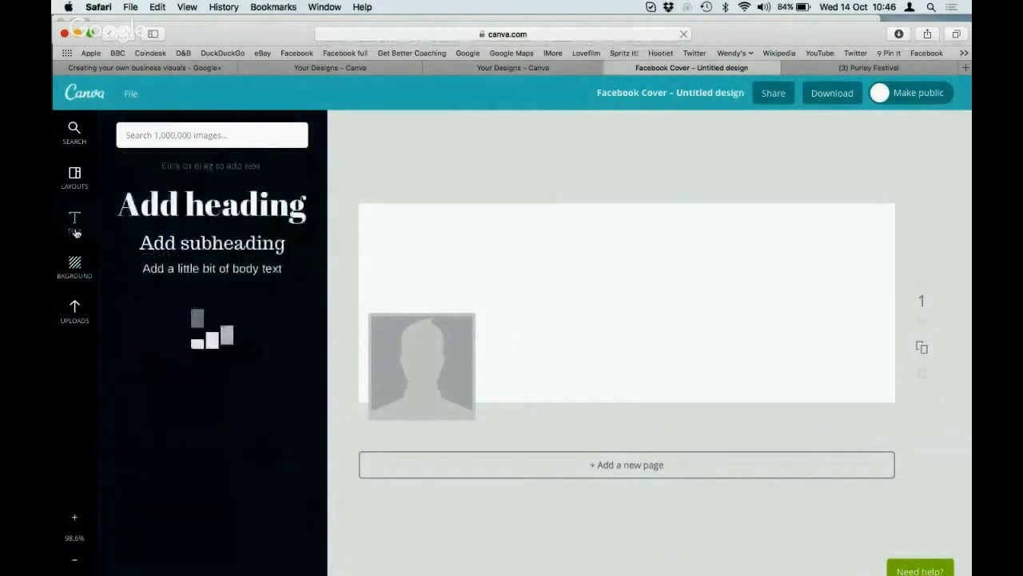
scroll(216, 432, down, 10)
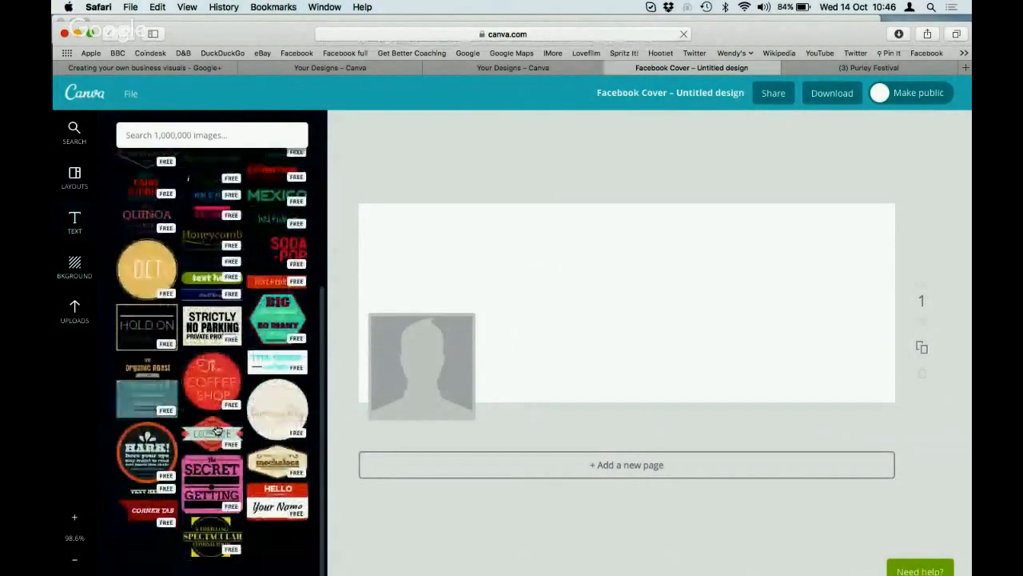
click(75, 269)
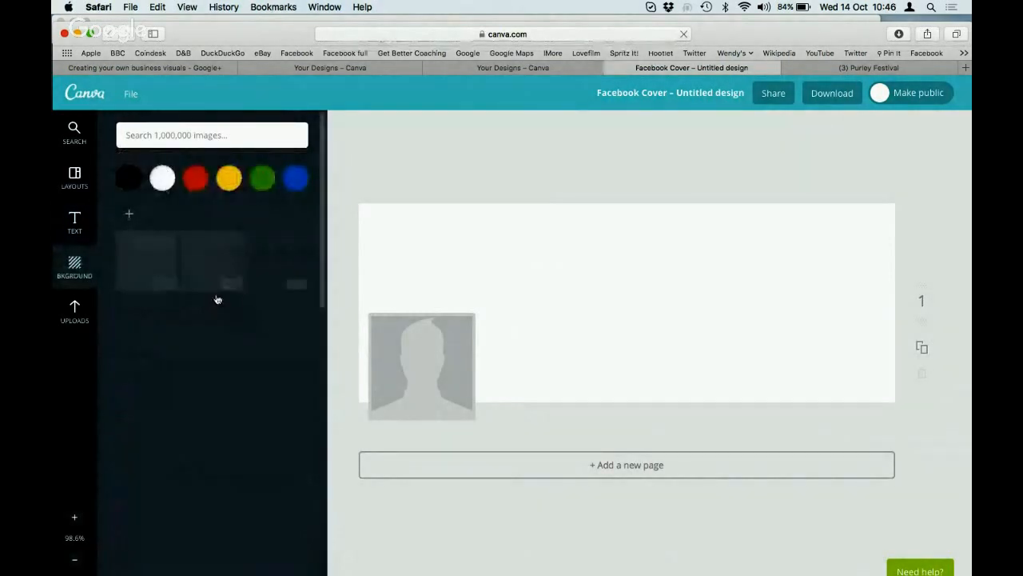
click(75, 310)
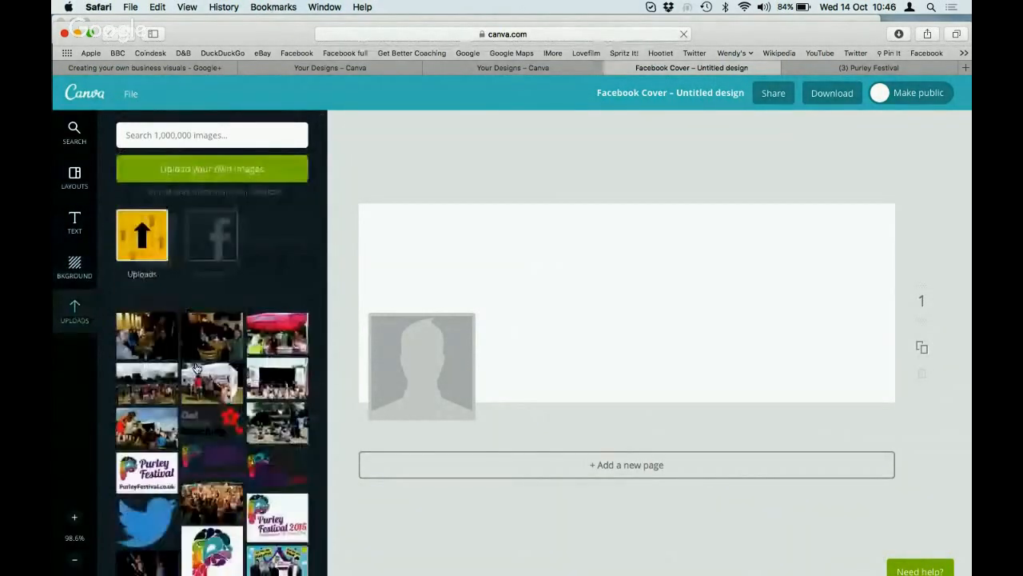
scroll(196, 368, down, 5)
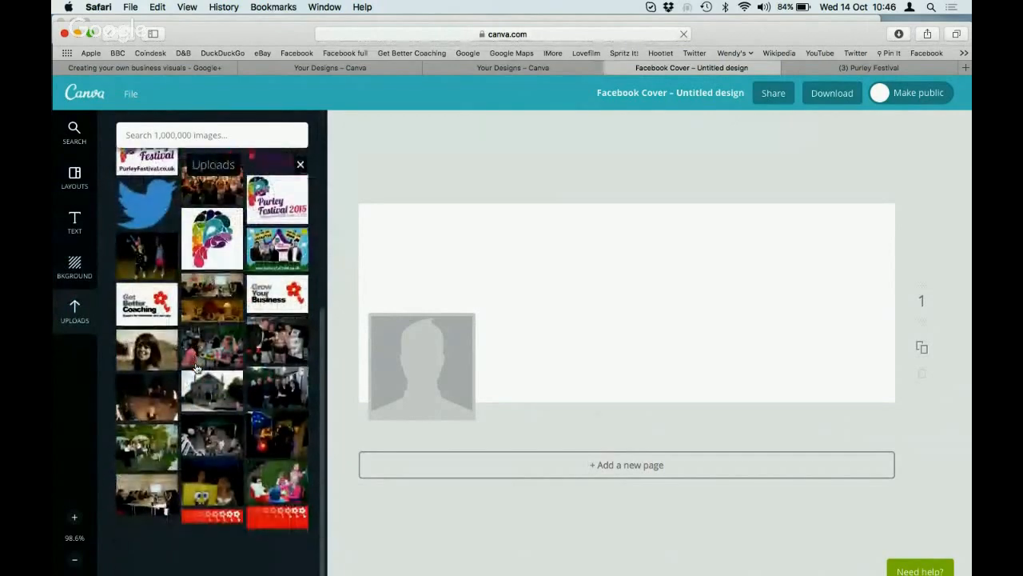
scroll(196, 368, up, 6)
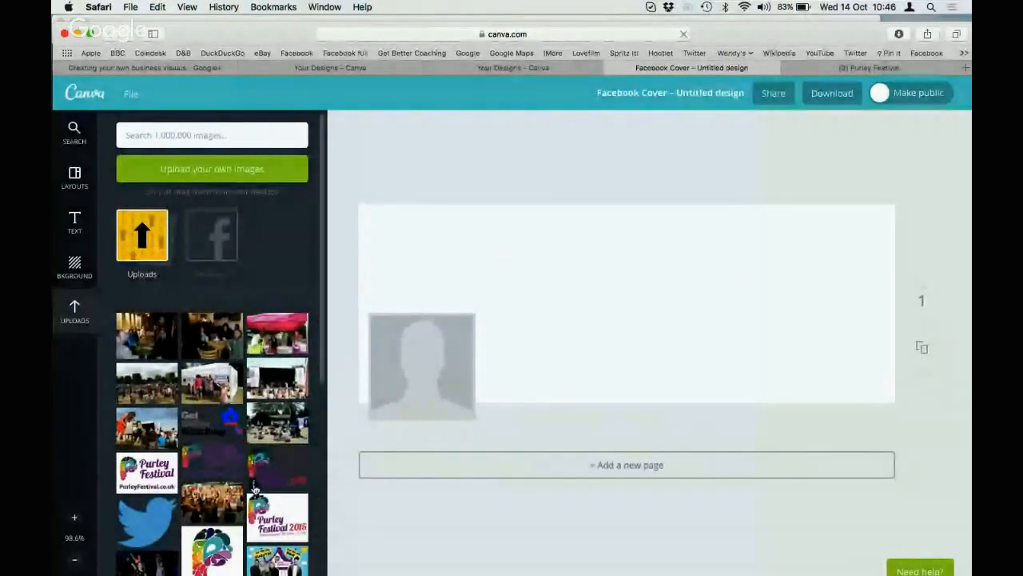
Add the uploaded photo of the cheering festival crowd, enlarged to fill the cover and shifted down to show more of the raised hands
scroll(304, 510, down, 3)
drag(199, 401, 652, 328)
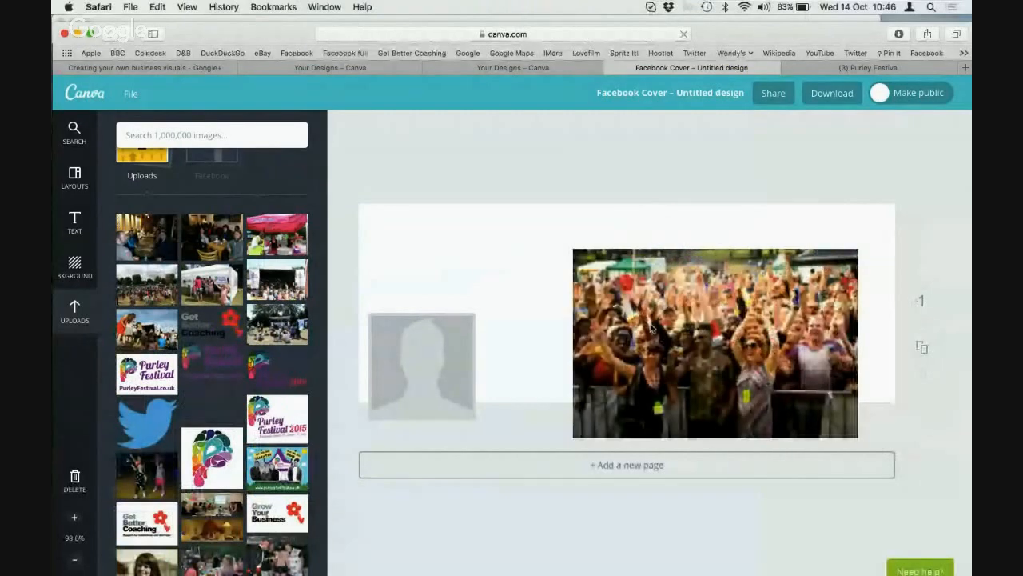
drag(536, 242, 255, 217)
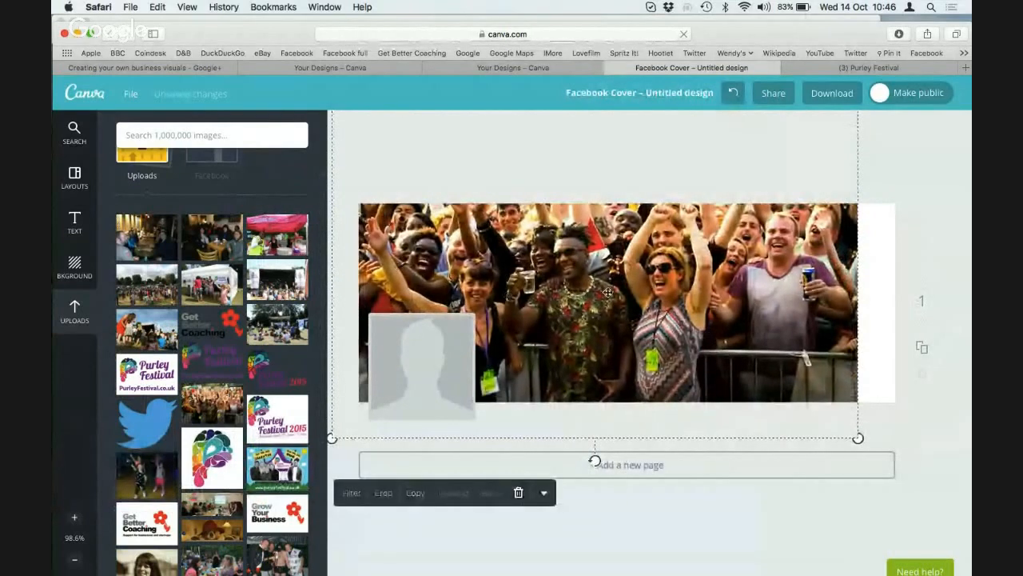
drag(608, 292, 654, 331)
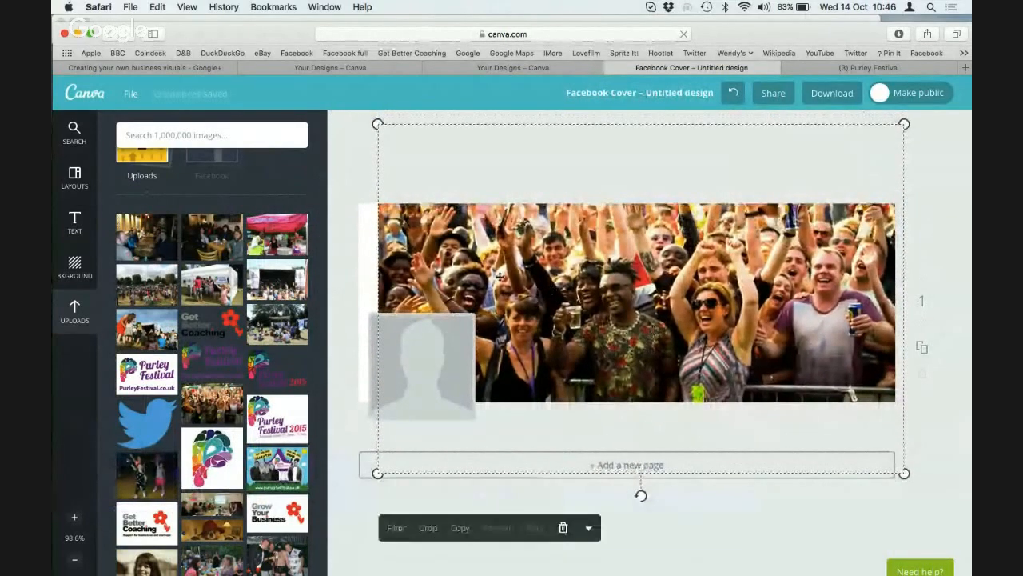
drag(377, 124, 339, 128)
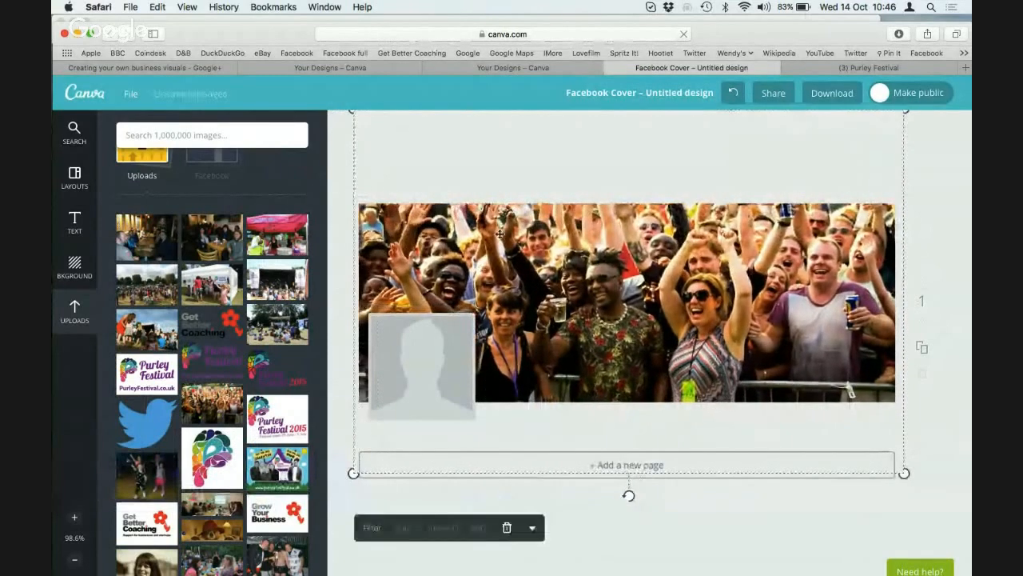
mouse_move(659, 302)
mouse_down()
mouse_move(677, 311)
mouse_move(658, 311)
mouse_up()
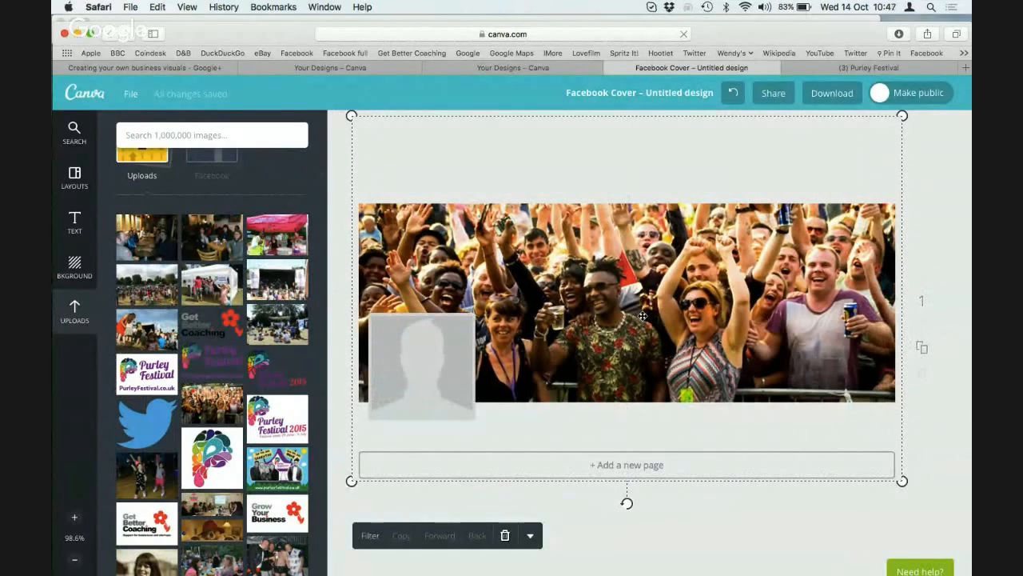
drag(643, 317, 648, 352)
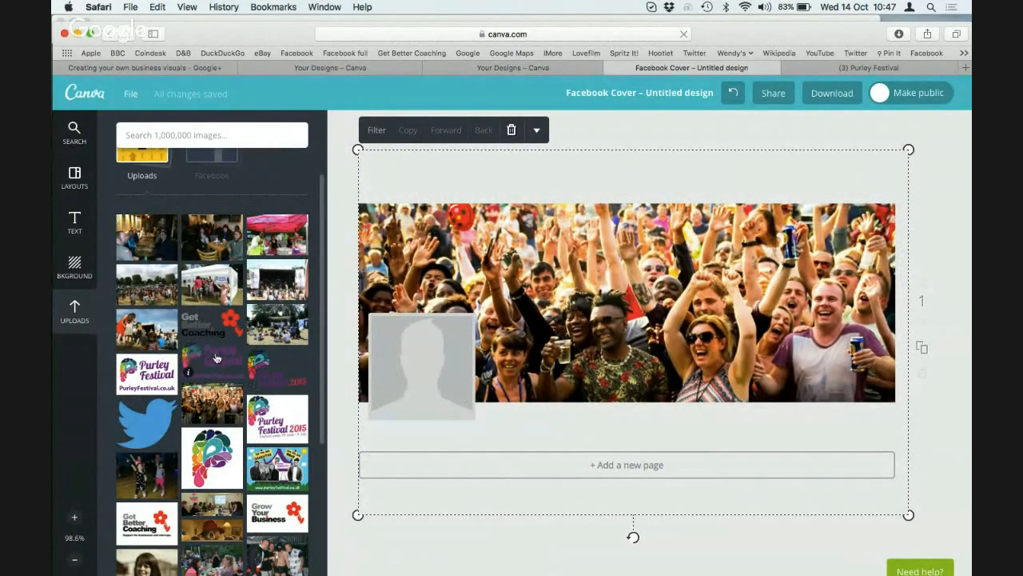
Add the uploaded transparent purple Purley Festival logo with the web address, enlarged and positioned over the crowd beside the profile picture area
drag(216, 358, 723, 272)
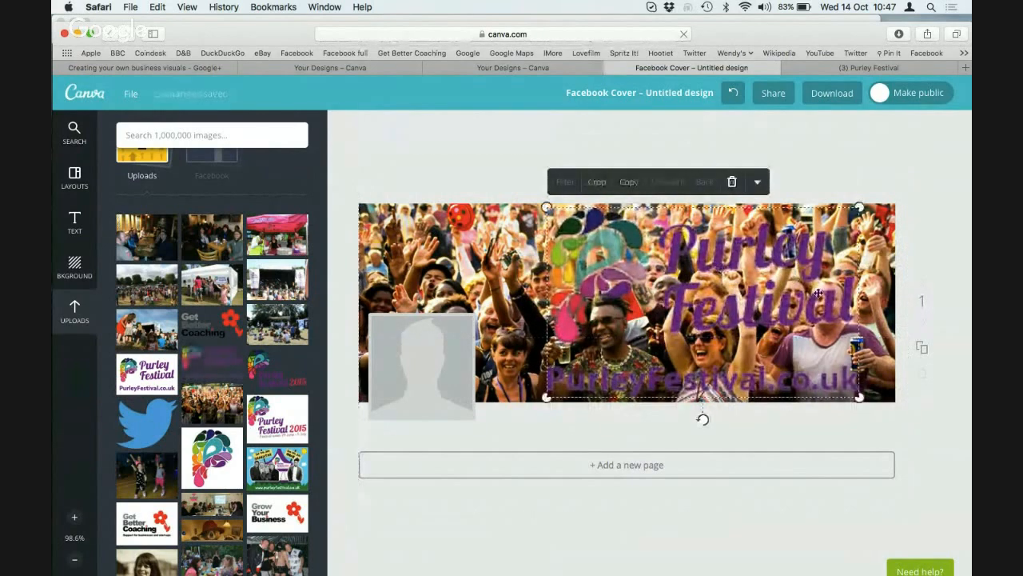
drag(860, 397, 869, 402)
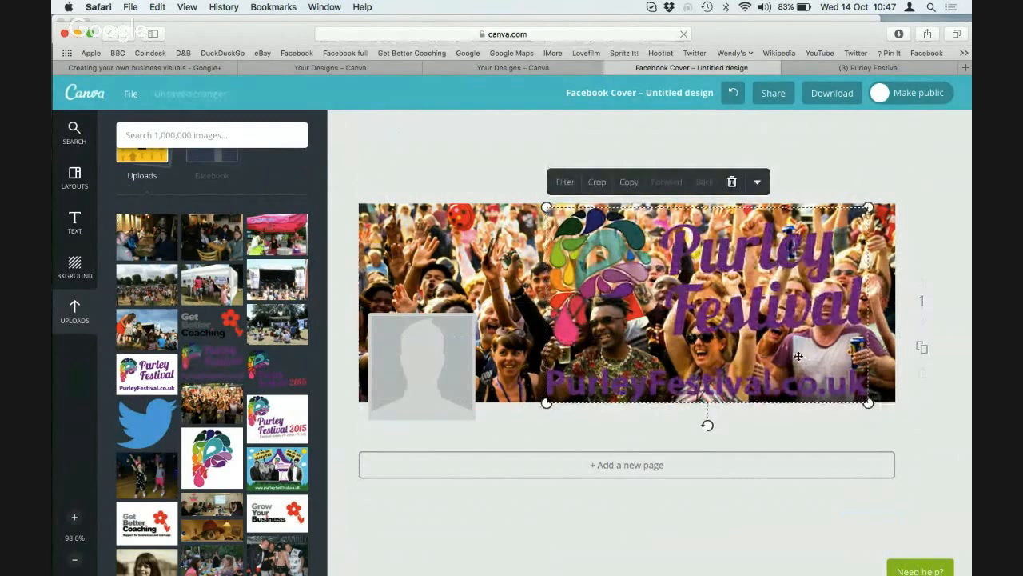
drag(797, 356, 797, 358)
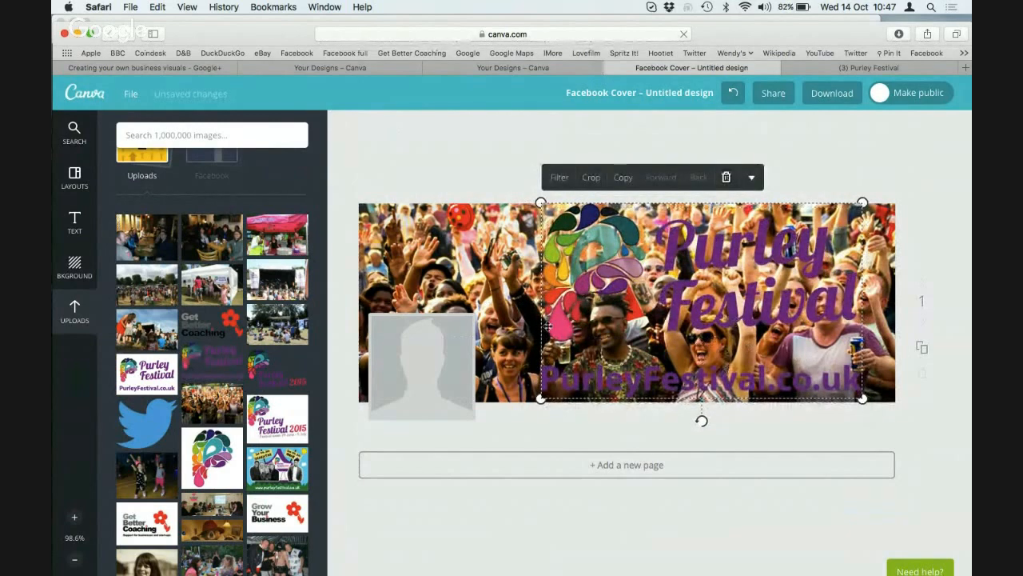
click(478, 154)
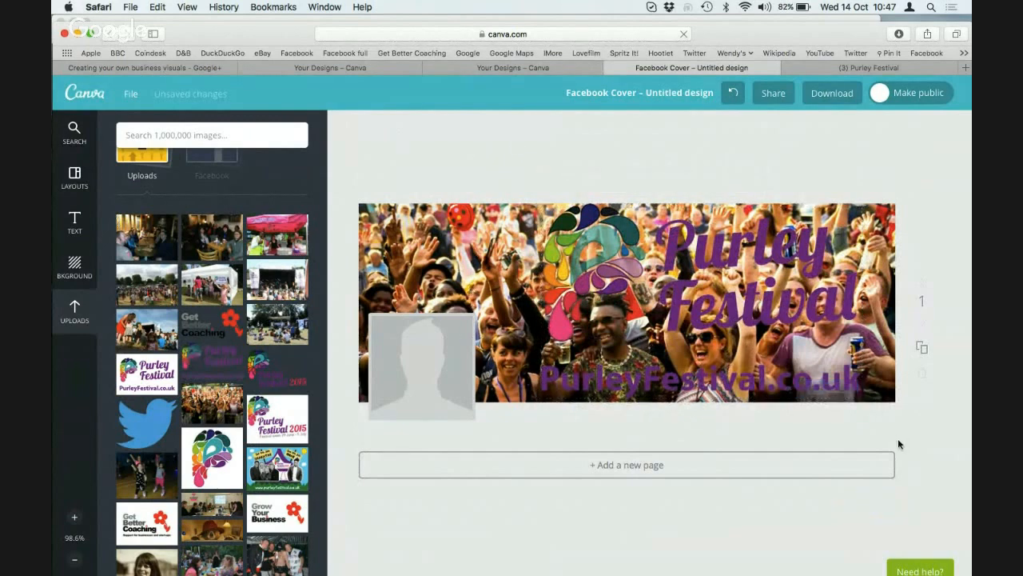
Reduce the crowd photo's transparency setting to about 80 so the photo fades slightly behind the logo
click(576, 419)
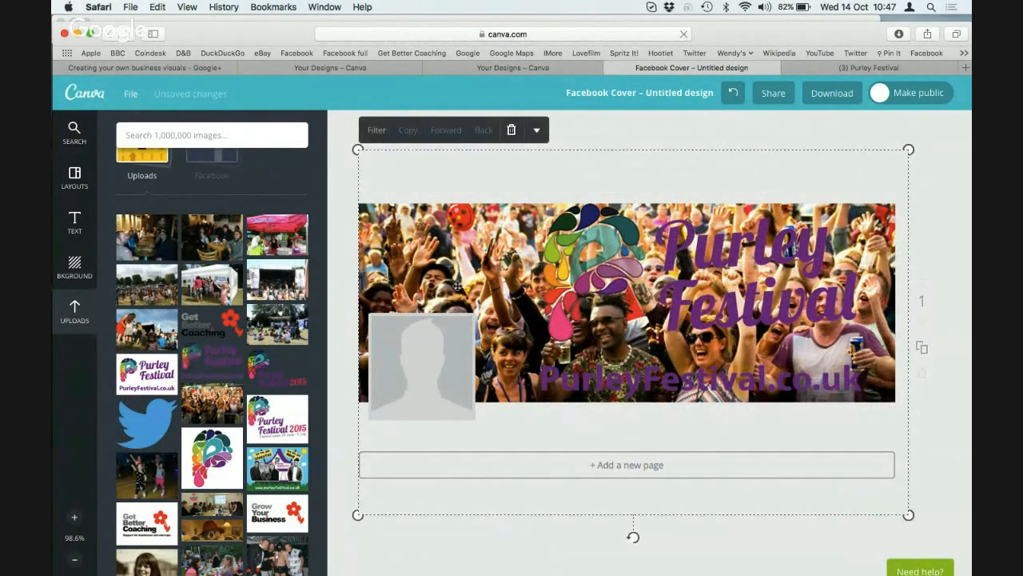
click(536, 130)
click(520, 176)
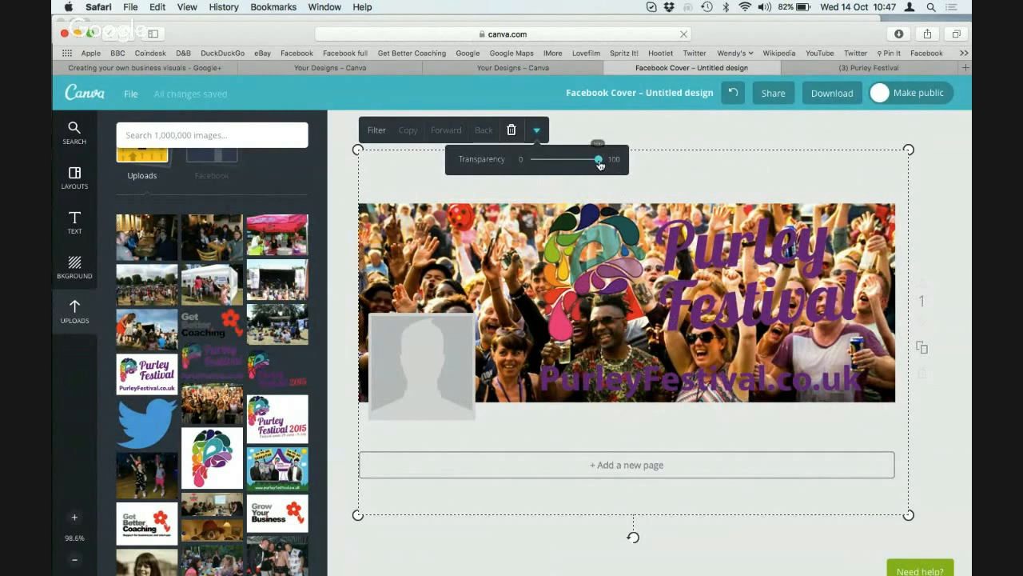
drag(600, 164, 558, 169)
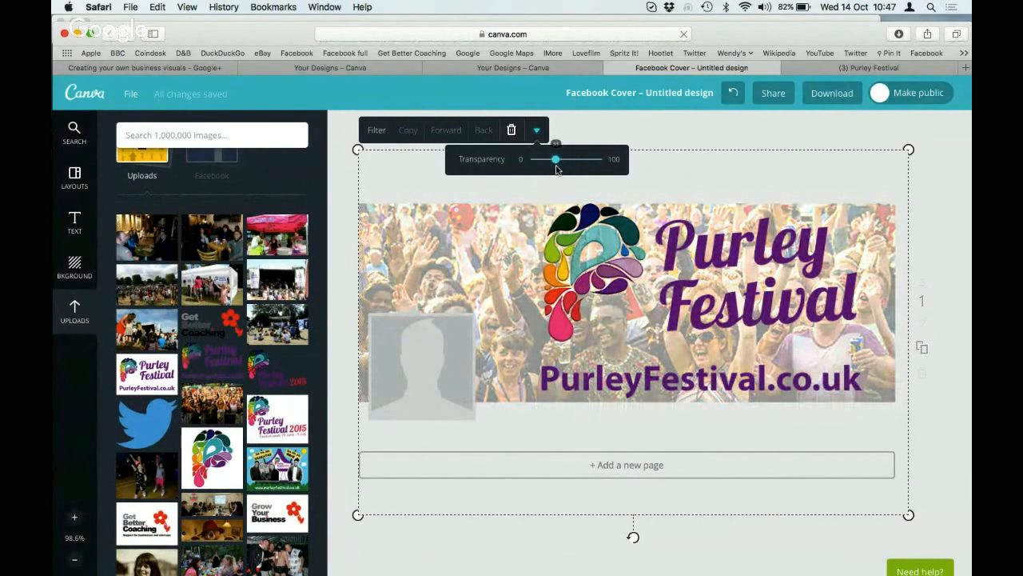
drag(556, 168, 583, 167)
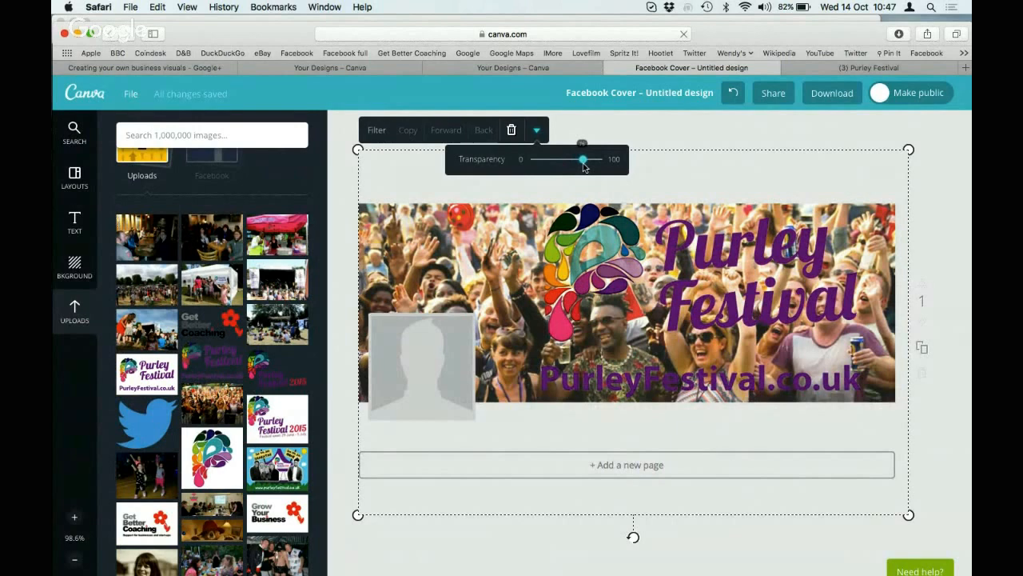
drag(584, 167, 586, 167)
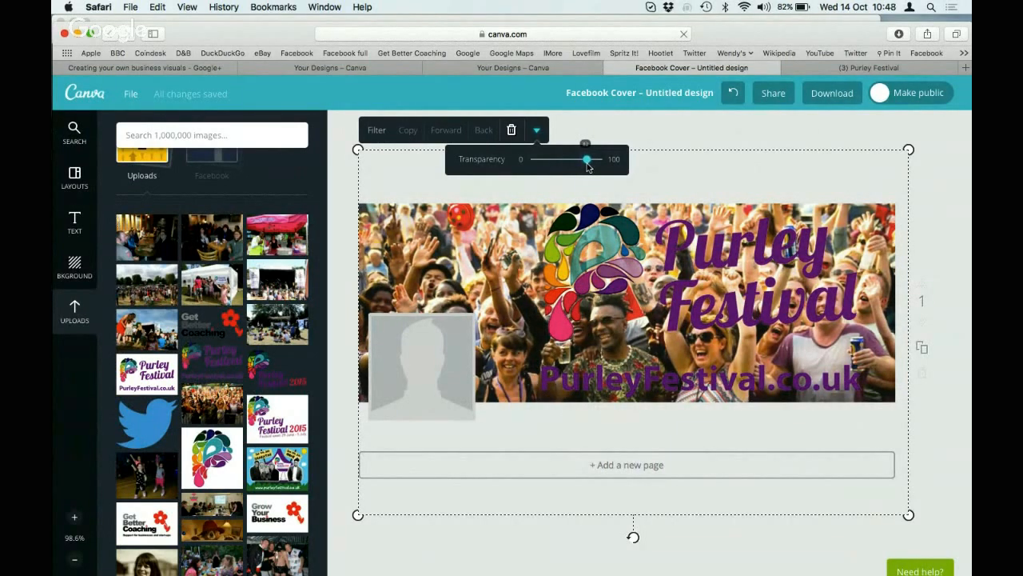
drag(588, 165, 588, 165)
click(841, 141)
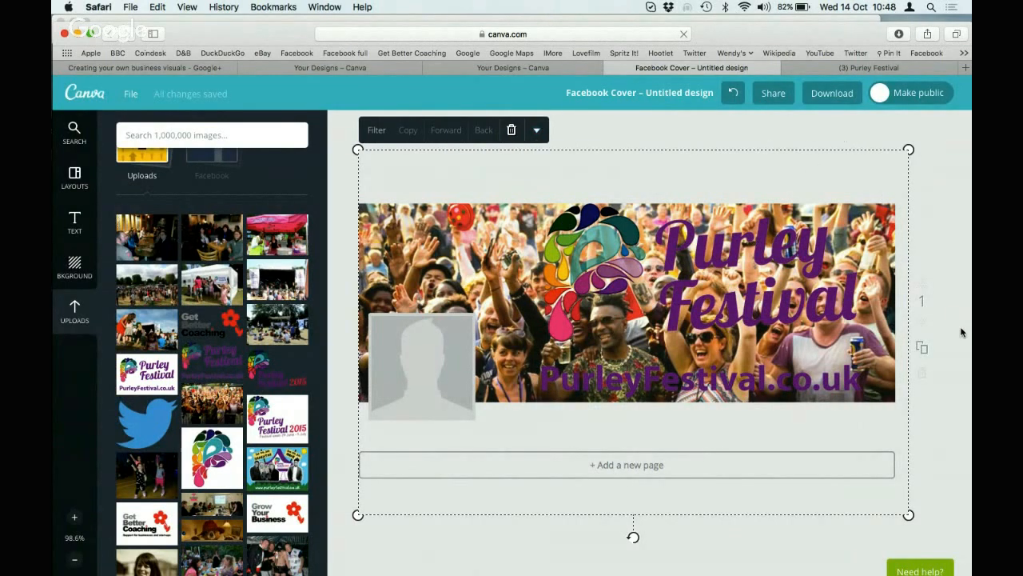
click(963, 333)
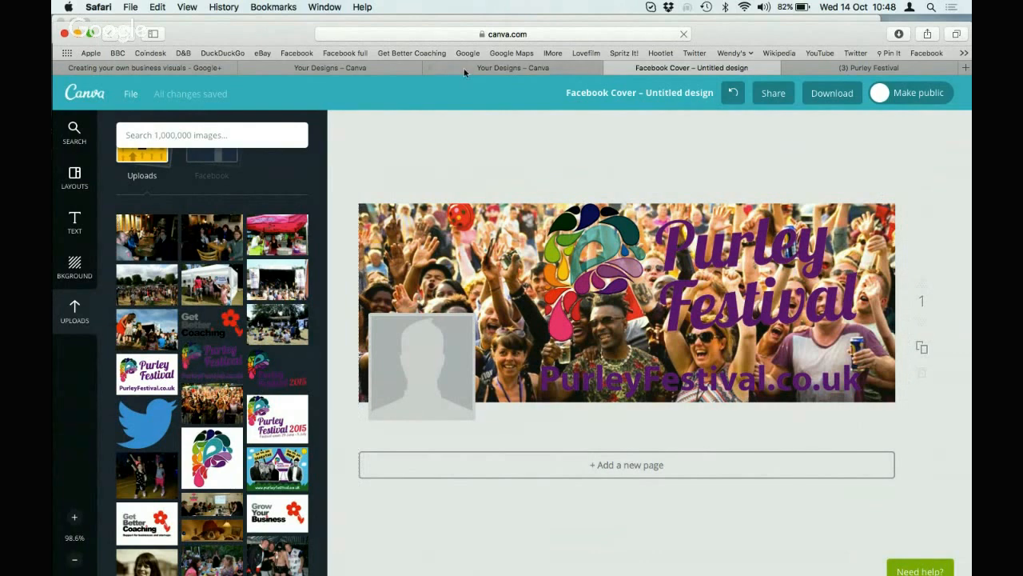
Title the design "PF 2016 Fb Cover"
click(687, 94)
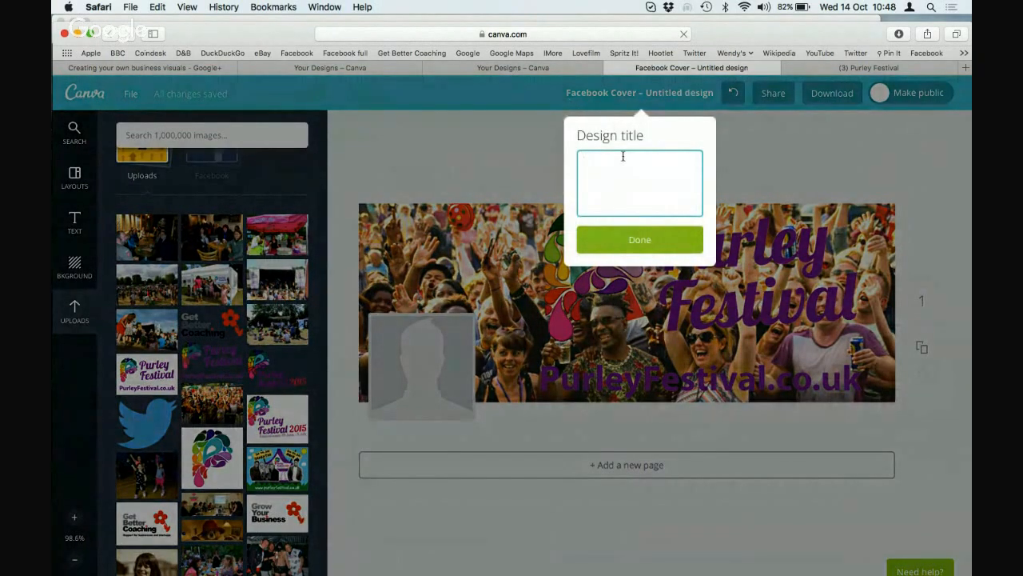
text(PF 2016 Cover)
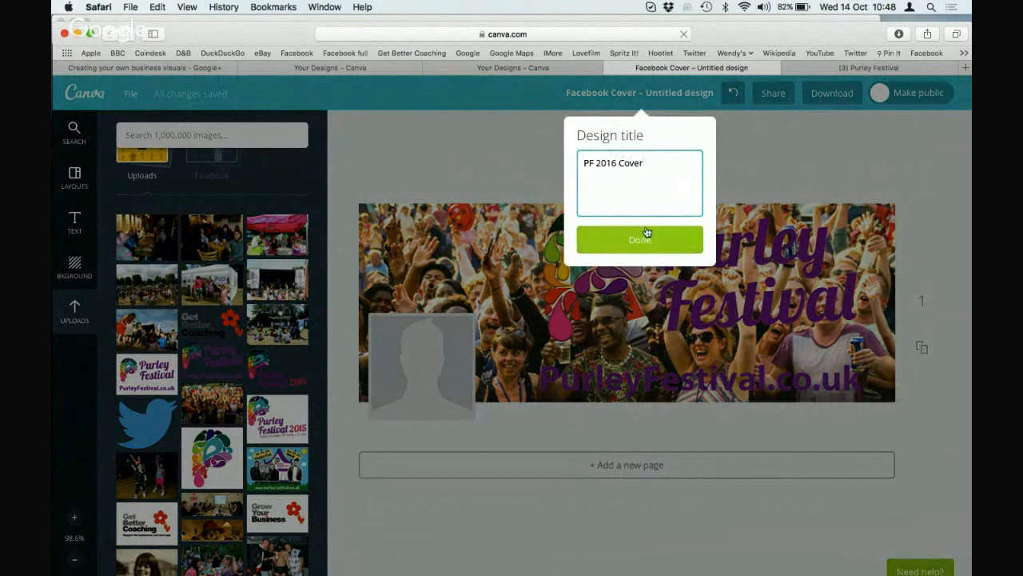
click(618, 164)
text(Fb)
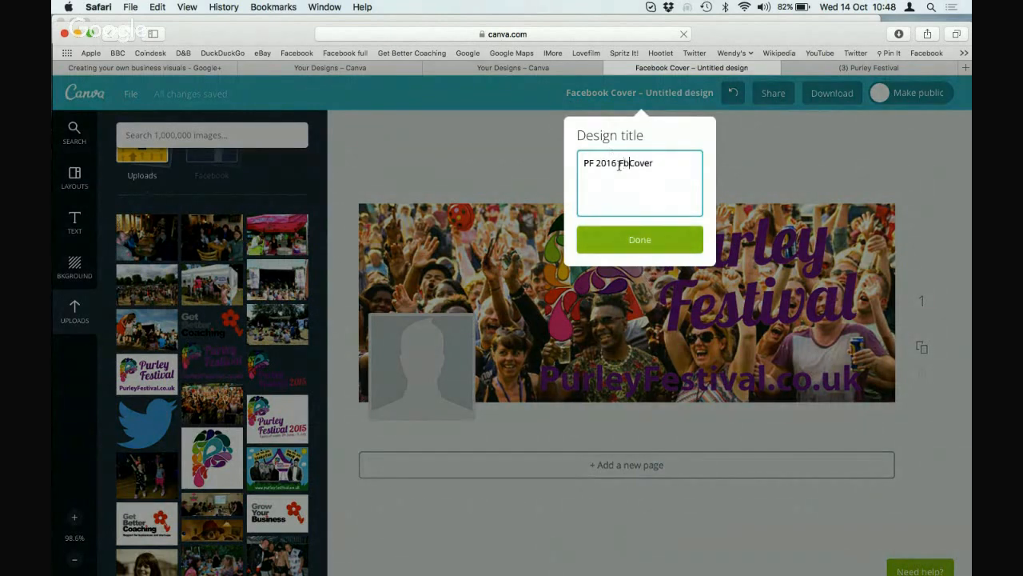
click(651, 240)
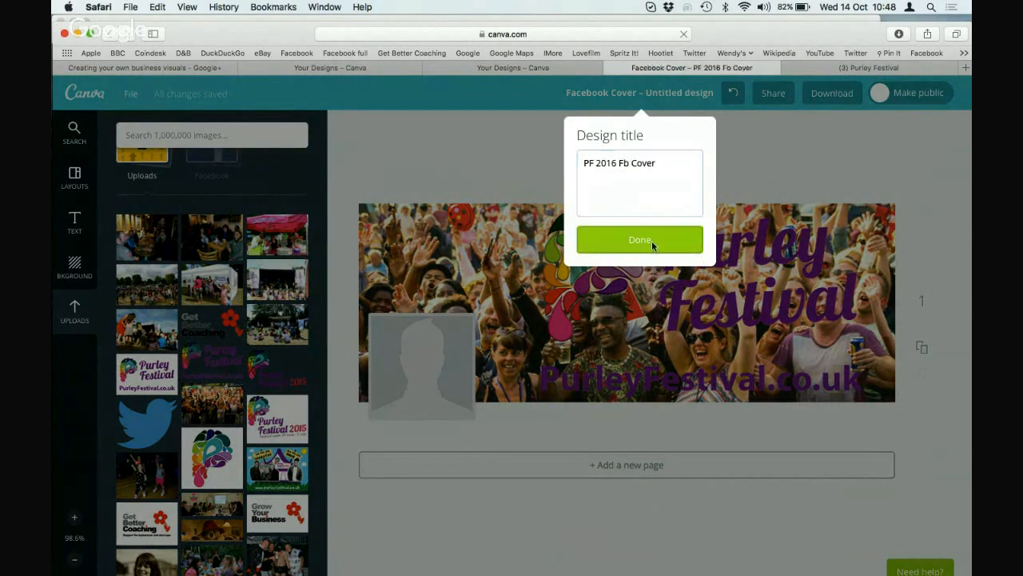
Download the cover as a JPG image for web and move the downloaded file from Downloads to the Desktop
click(832, 93)
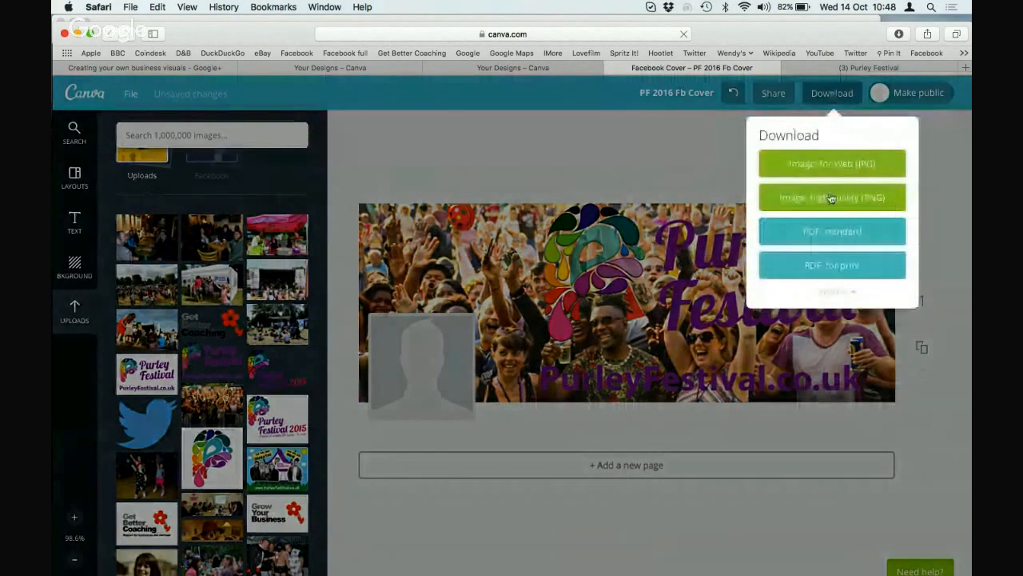
click(832, 164)
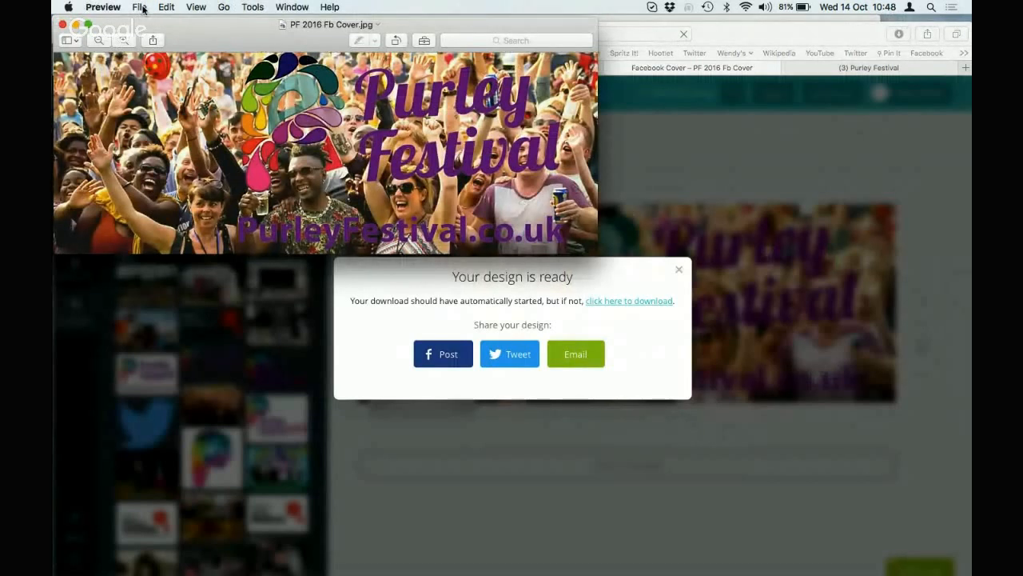
click(141, 8)
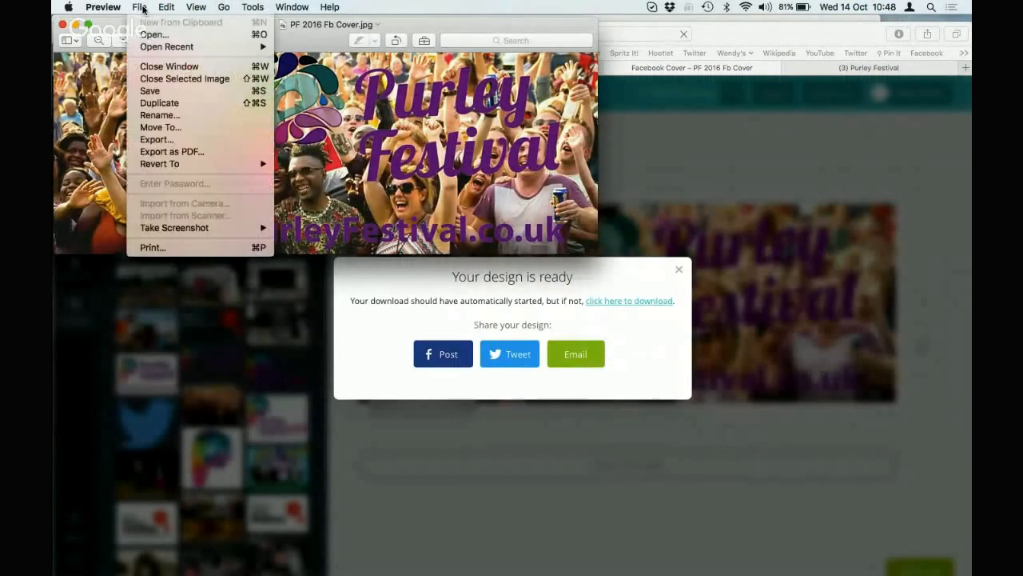
click(172, 128)
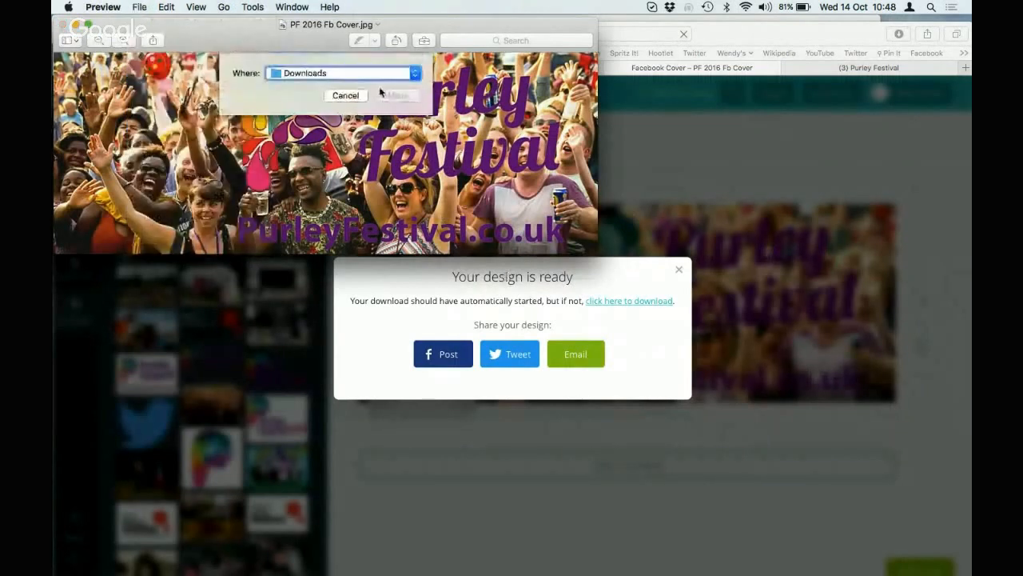
click(415, 75)
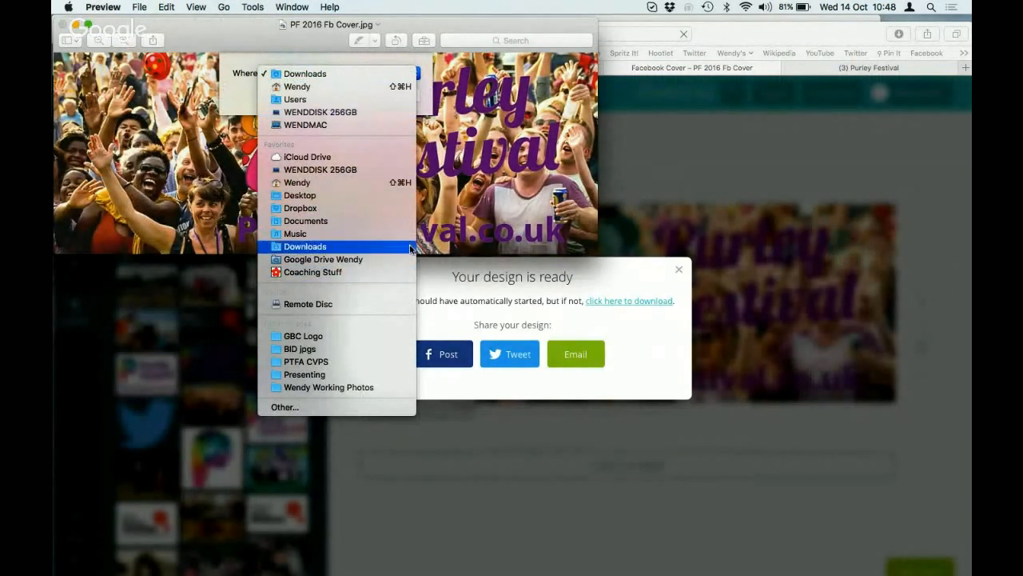
click(392, 195)
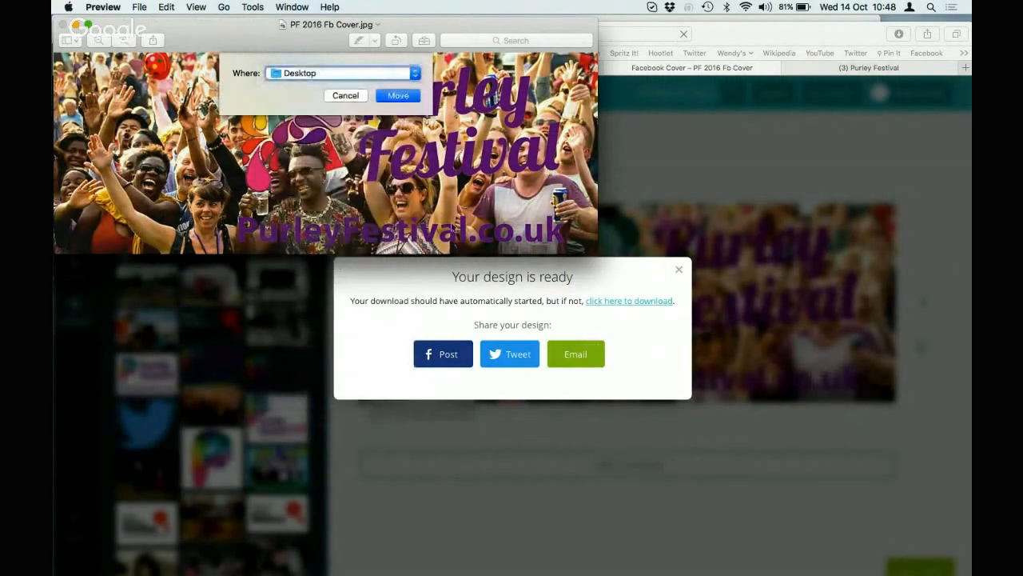
click(404, 97)
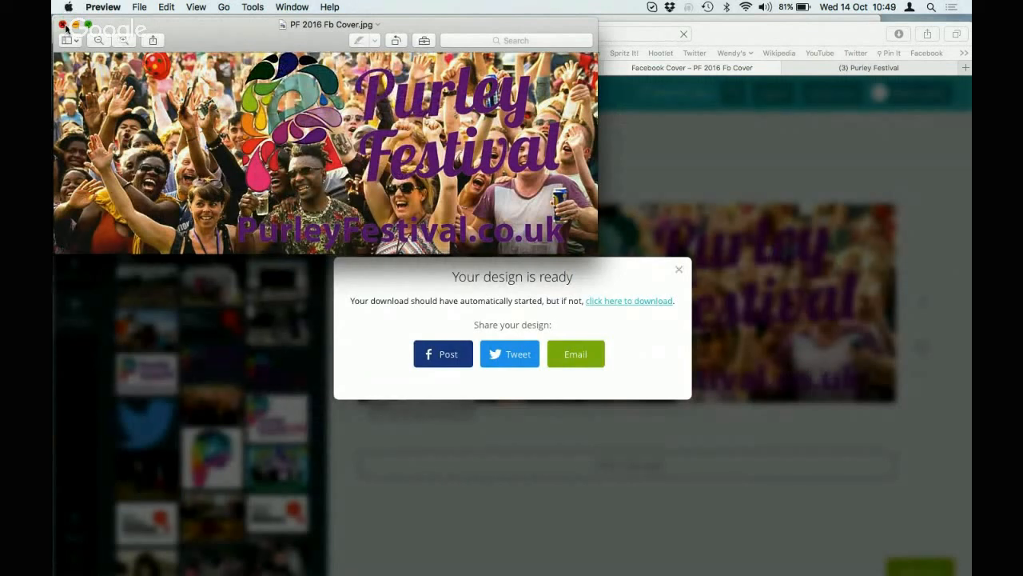
click(65, 26)
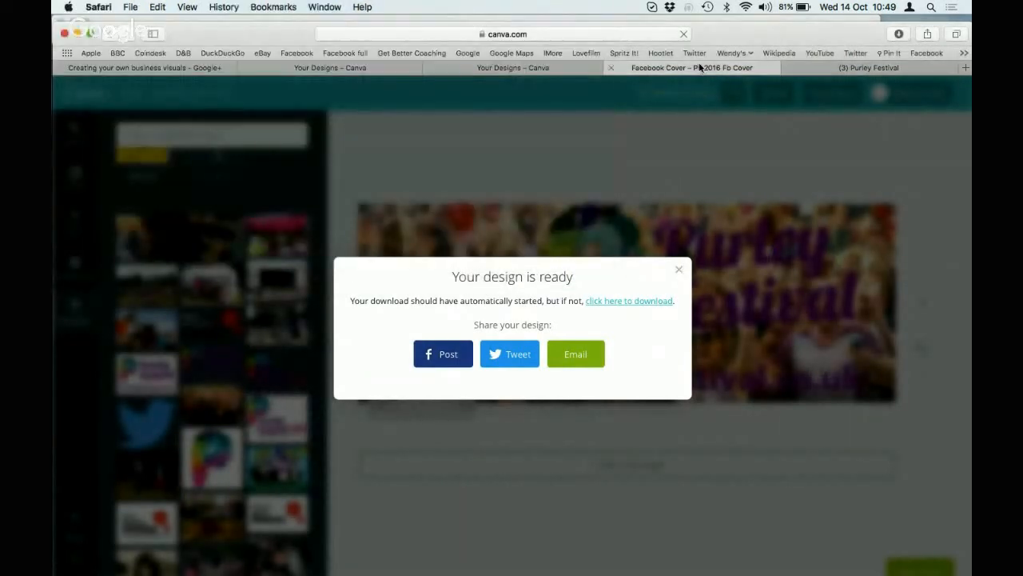
click(680, 272)
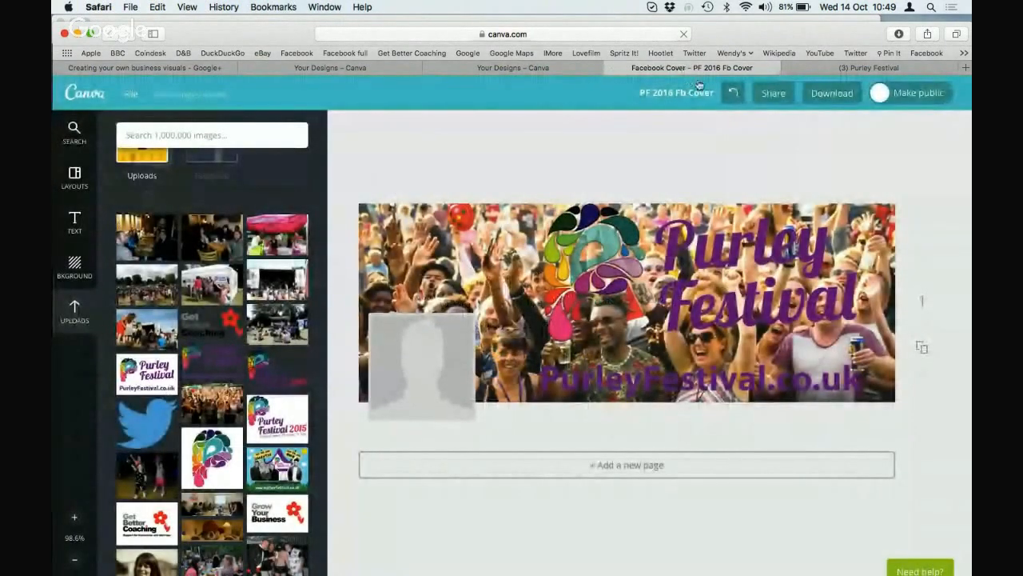
Switch to the Purley Festival Facebook page, upload PF 2016 Fb Cover.jpg from the Desktop as its cover photo and save the change
click(870, 69)
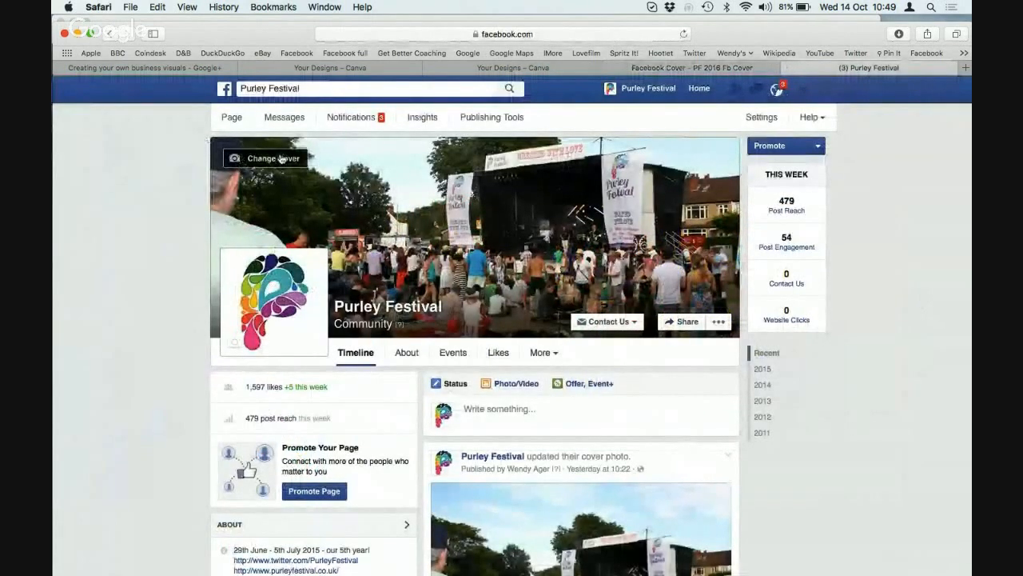
click(272, 158)
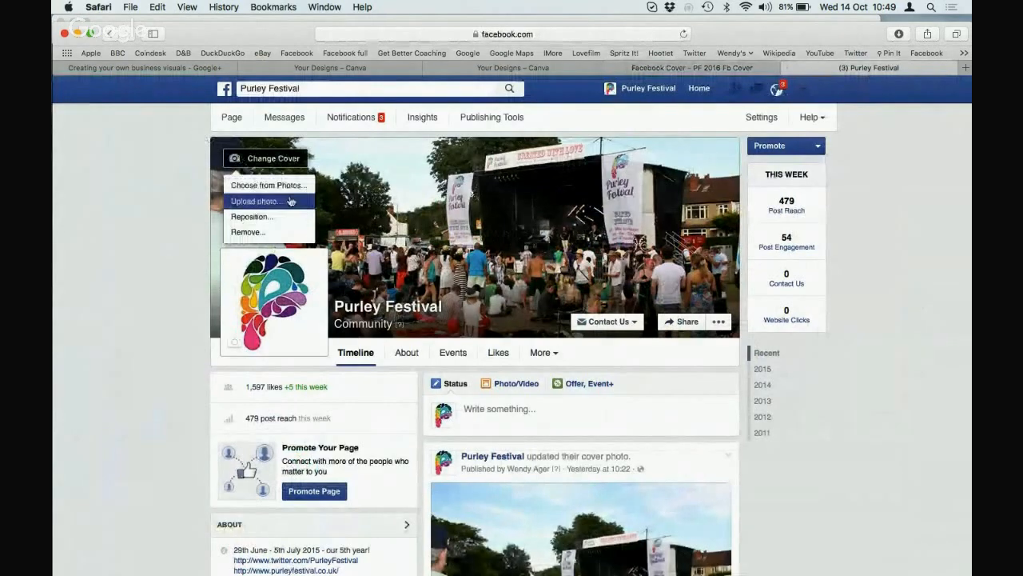
click(257, 201)
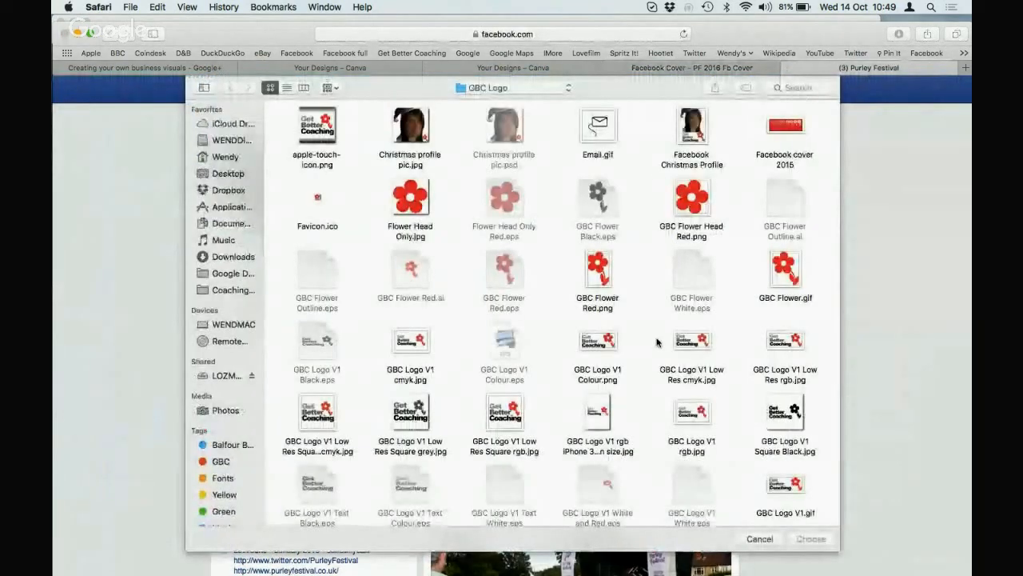
click(235, 175)
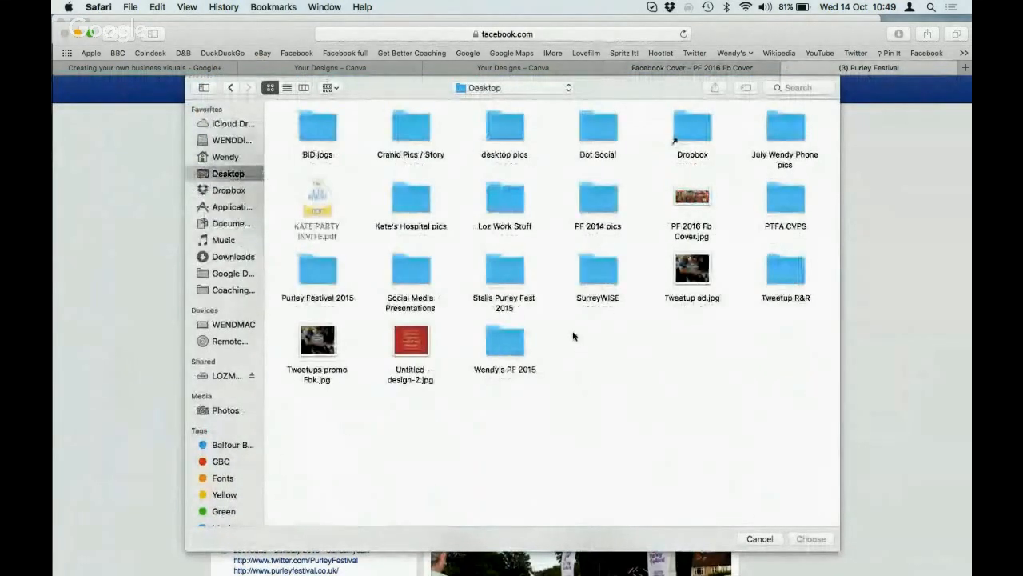
click(695, 201)
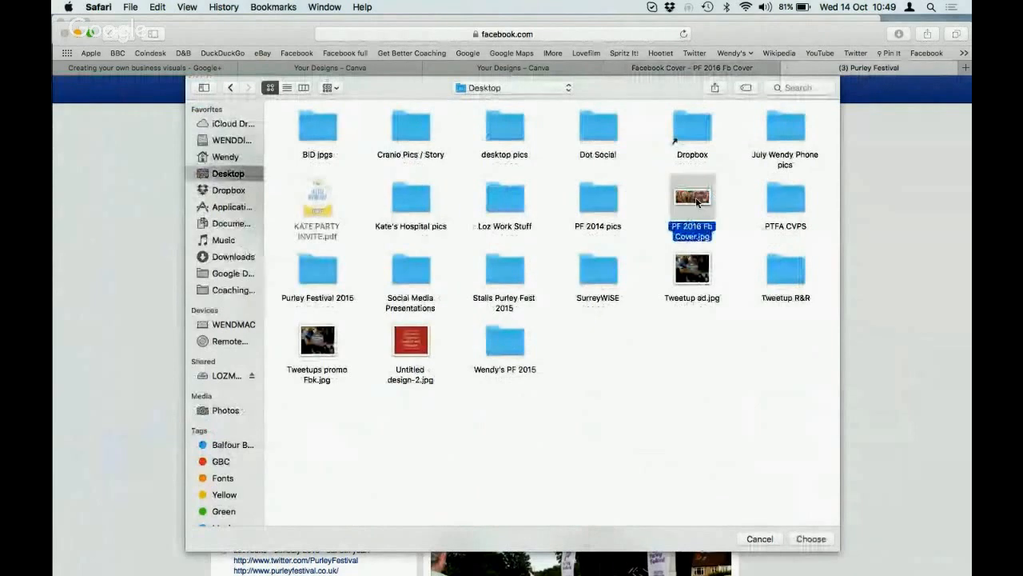
click(809, 539)
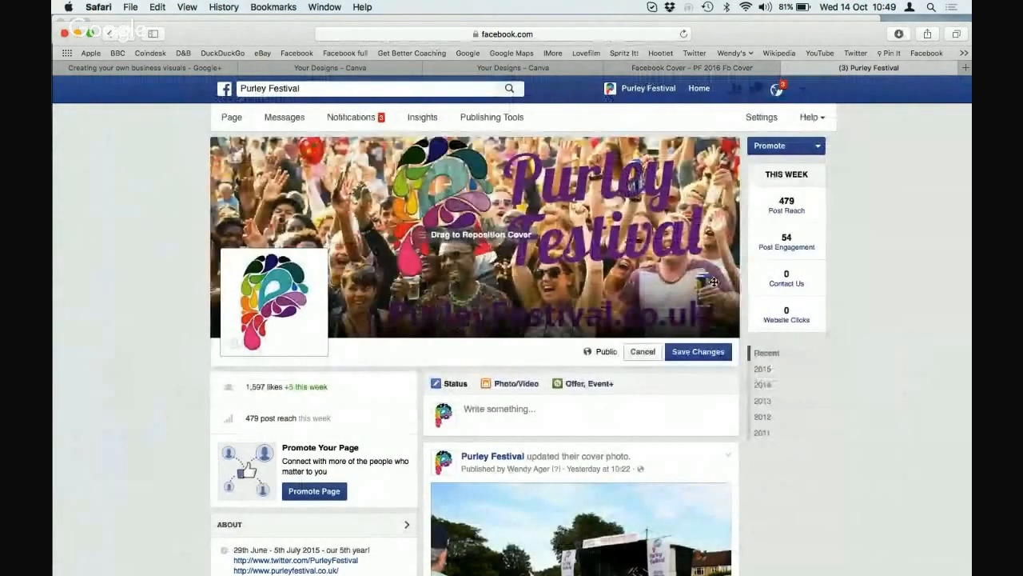
click(703, 360)
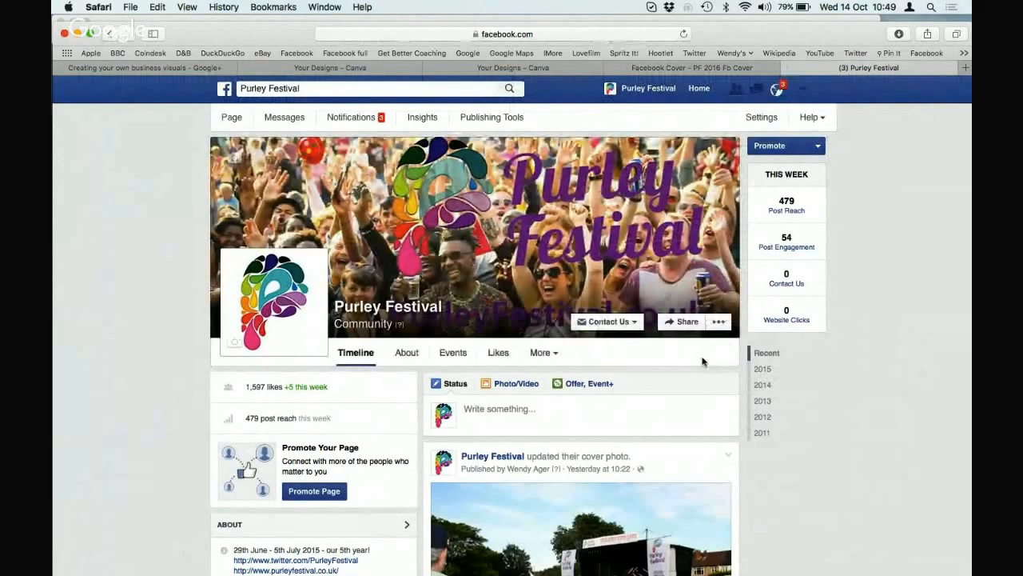
Return to Canva's Your Designs page, refresh it and look through all the saved designs
click(486, 72)
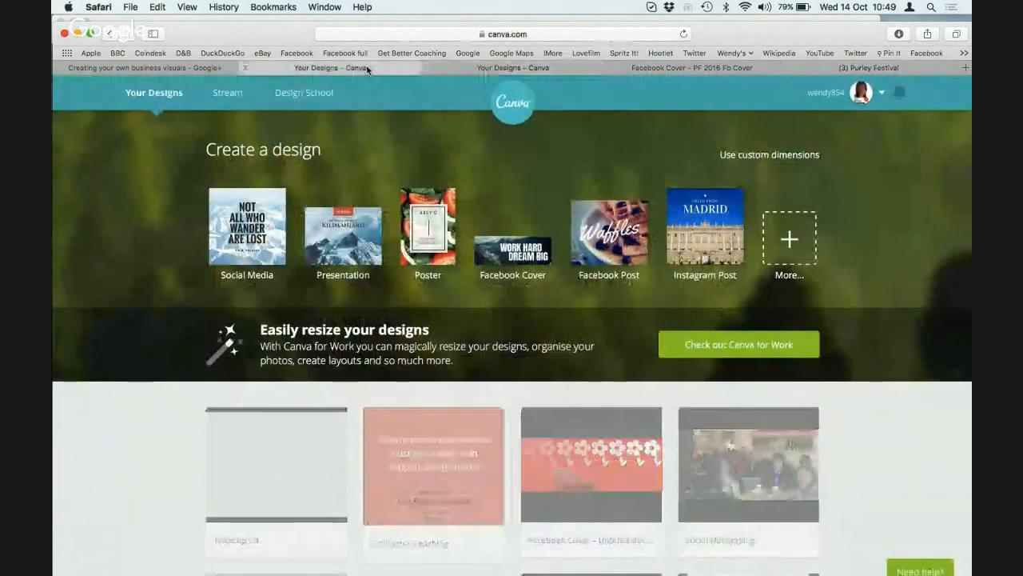
click(518, 102)
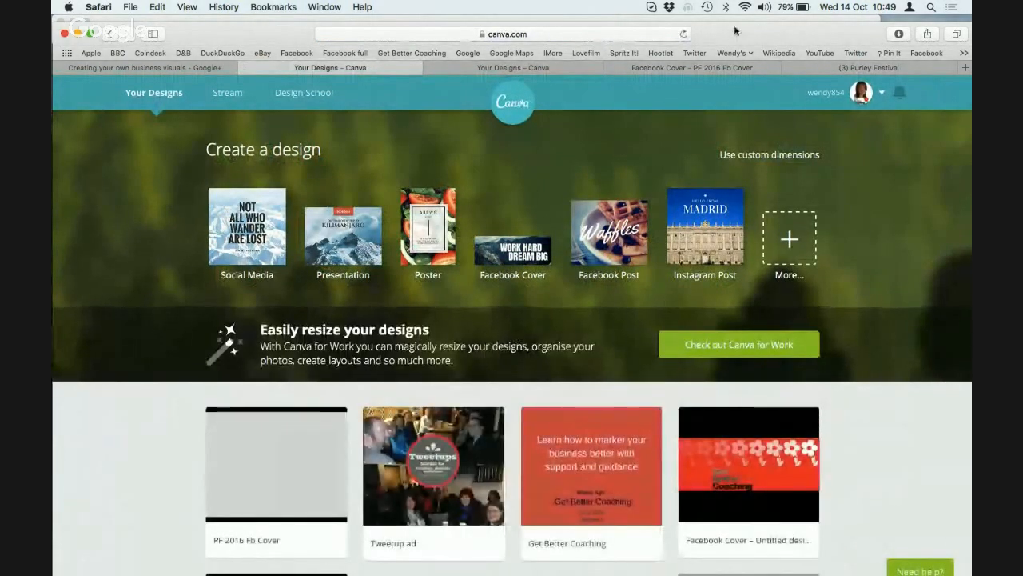
click(684, 34)
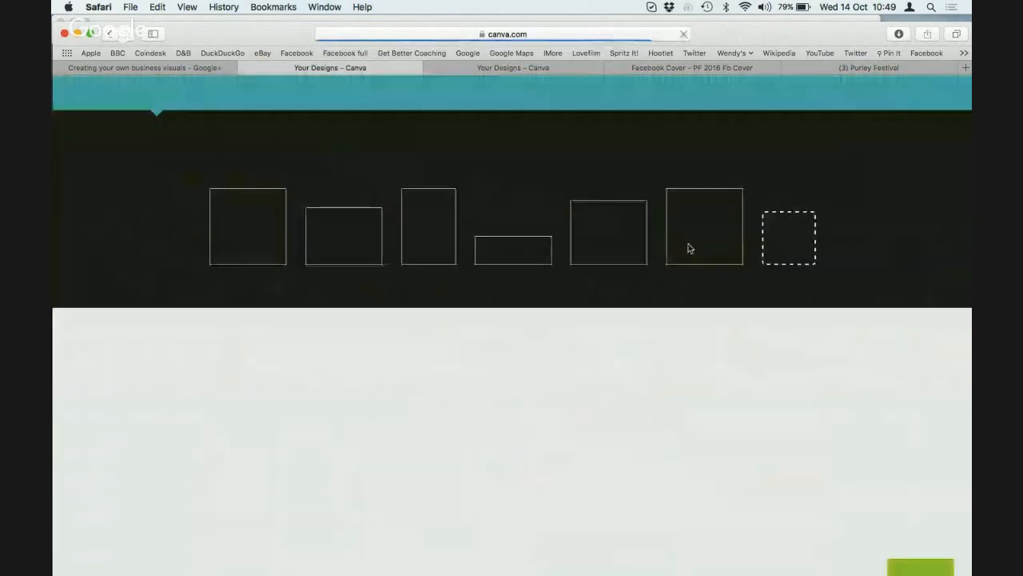
scroll(689, 245, down, 5)
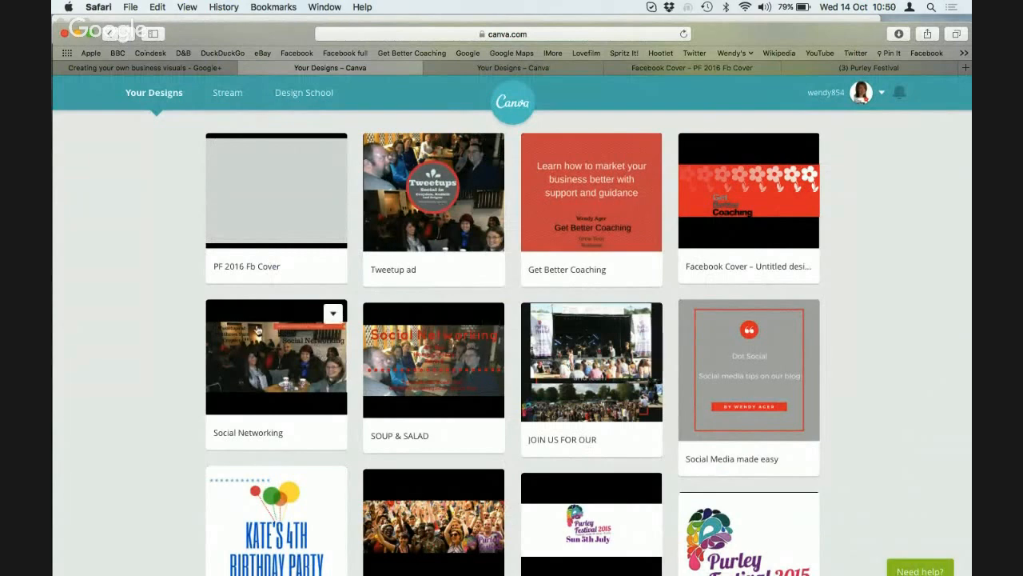
scroll(654, 484, down, 5)
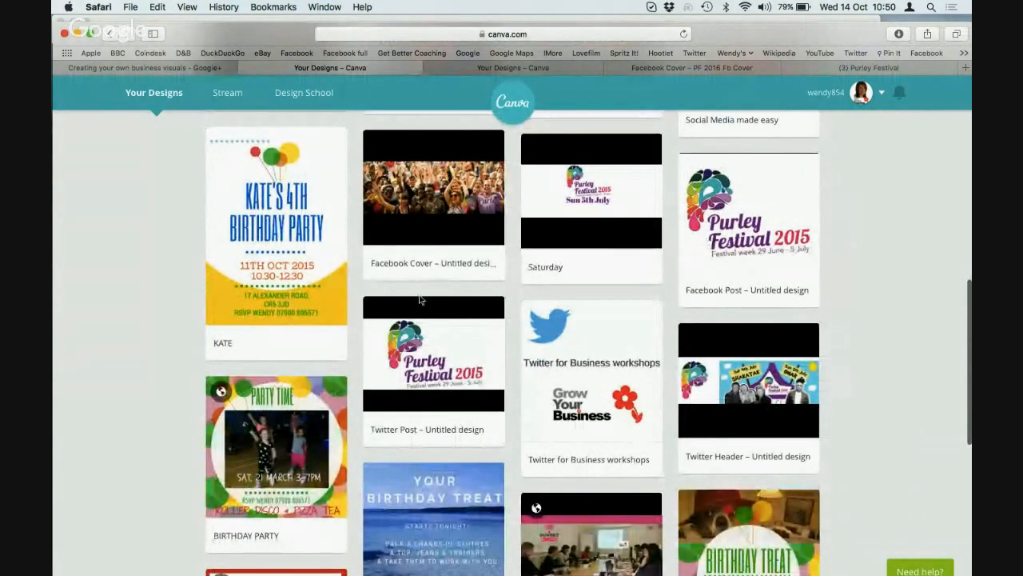
scroll(421, 351, down, 5)
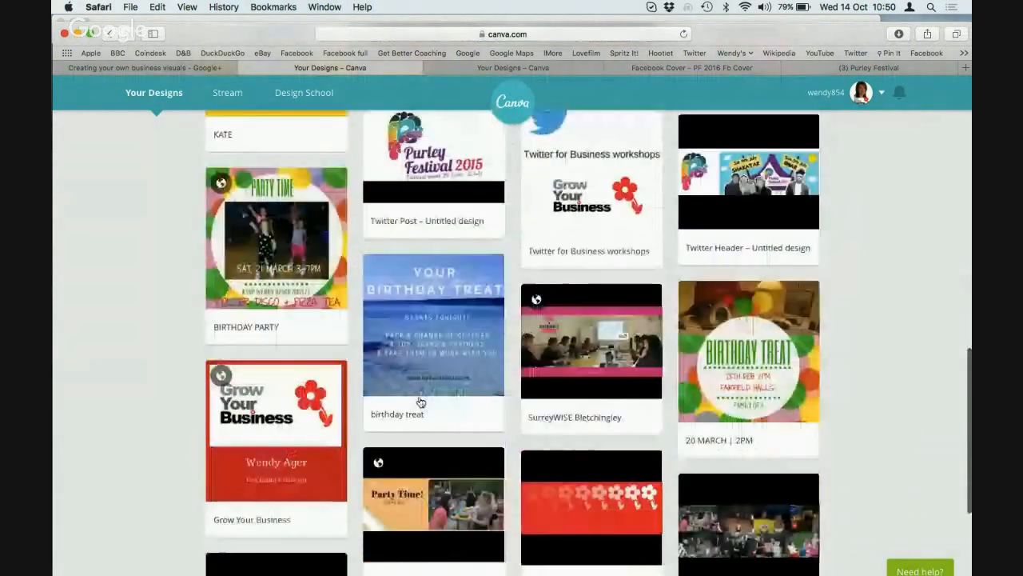
scroll(421, 402, down, 1)
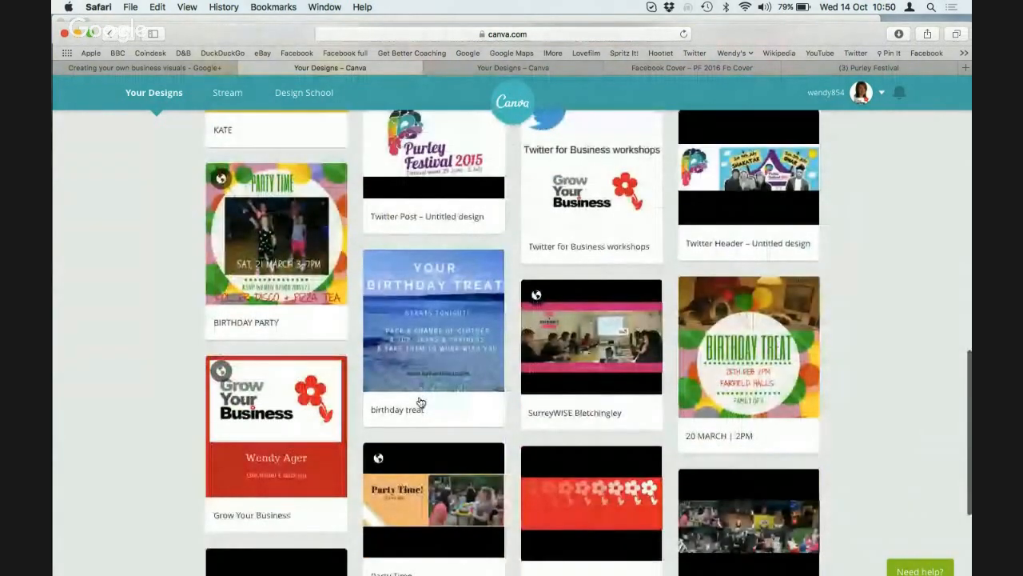
scroll(422, 402, down, 3)
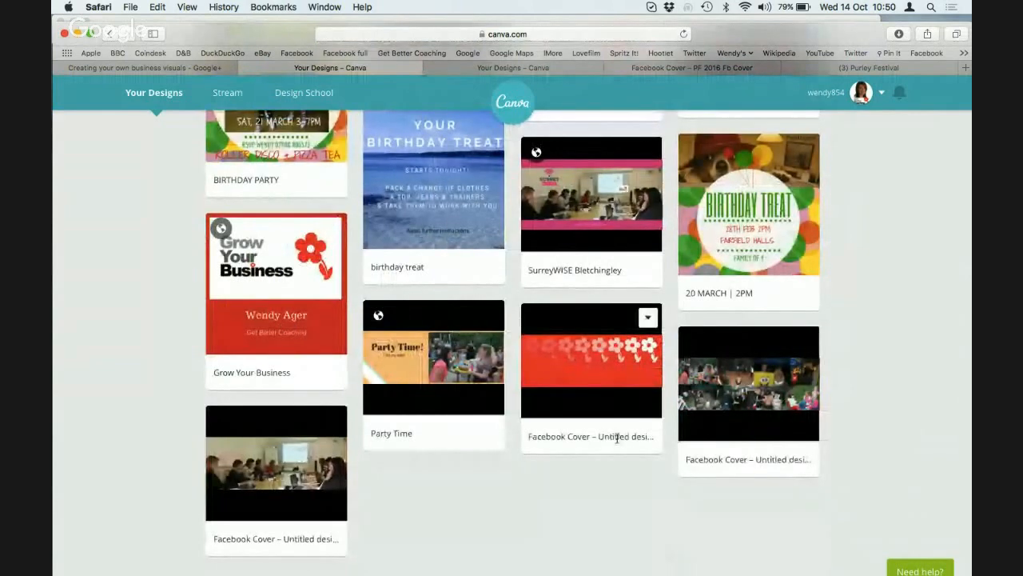
scroll(617, 437, up, 20)
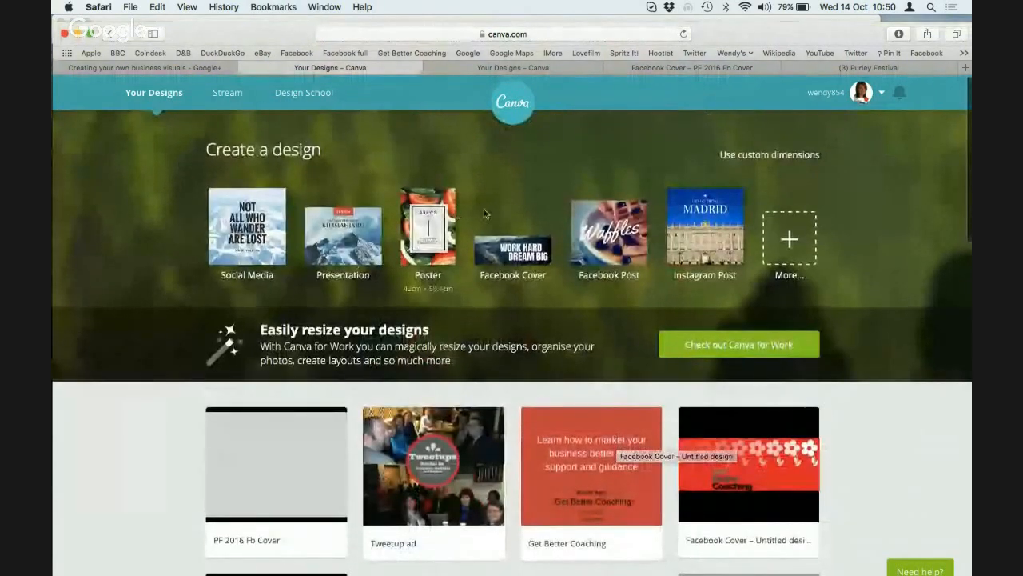